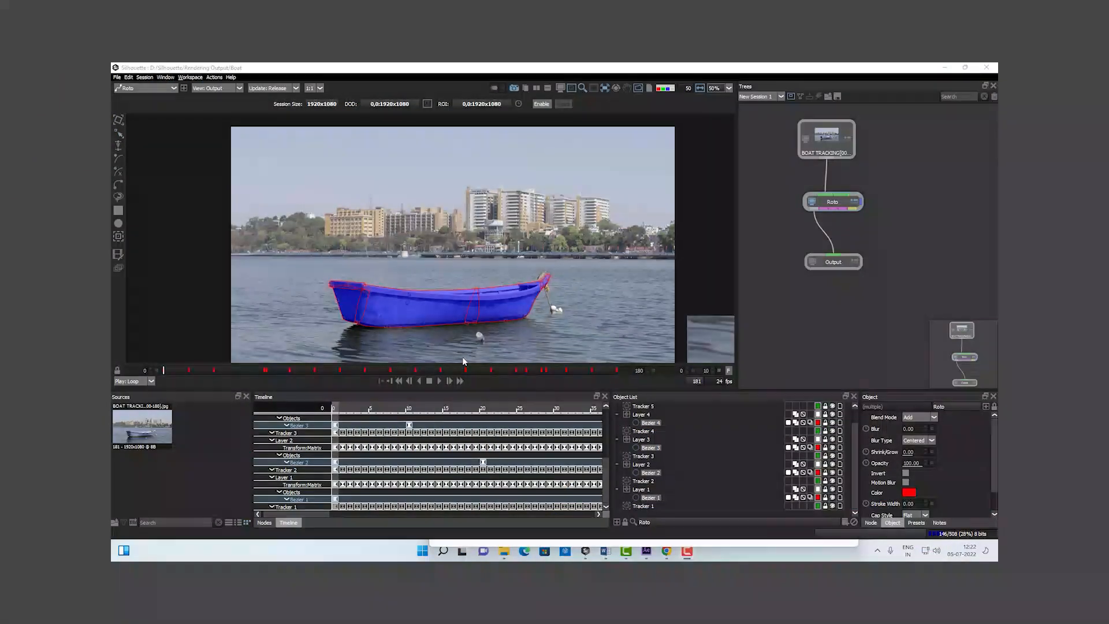
pyautogui.moveTo(178, 370)
pyautogui.mouseDown()
pyautogui.moveTo(666, 387)
pyautogui.moveTo(163, 381)
pyautogui.mouseUp()
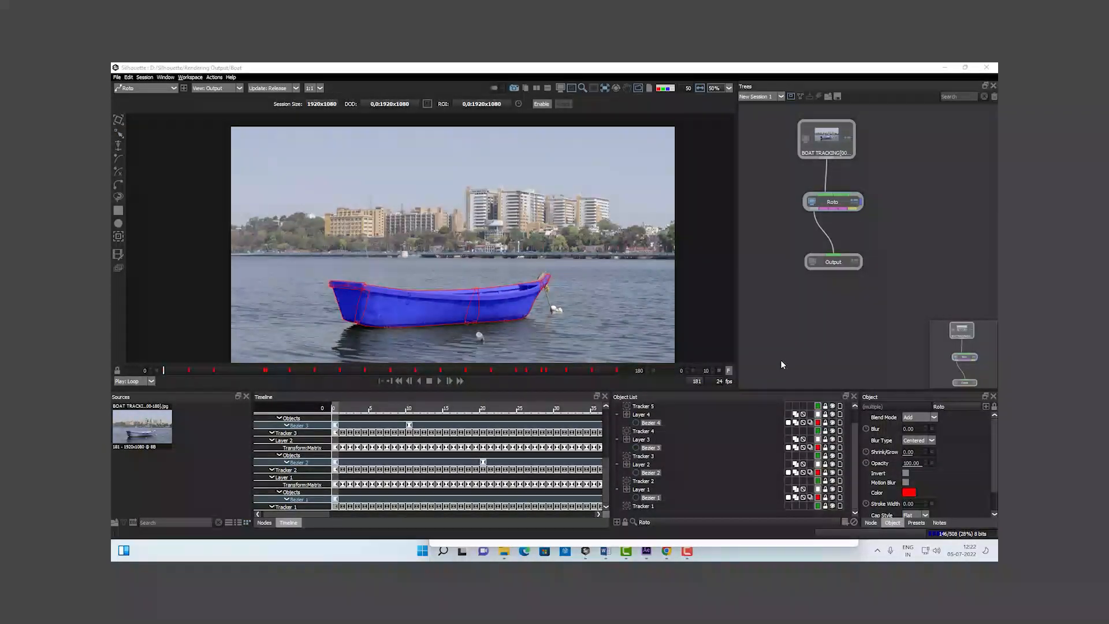
pyautogui.click(720, 371)
pyautogui.scroll(-1, 509, 256)
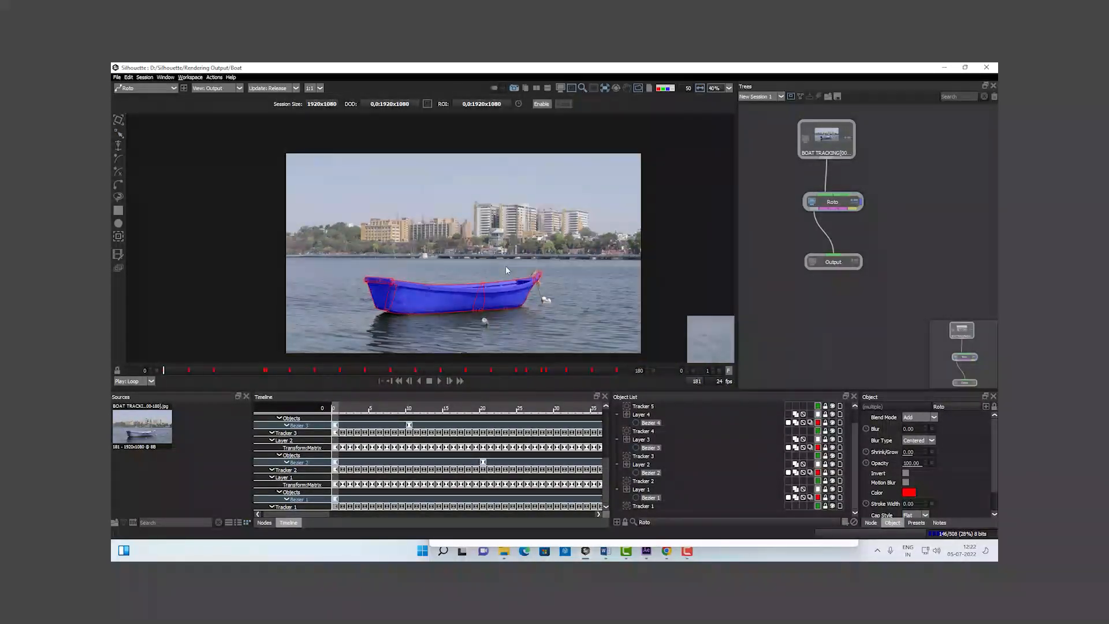
pyautogui.moveTo(590, 289); pyautogui.dragTo(578, 238)
pyautogui.scroll(2, 578, 238)
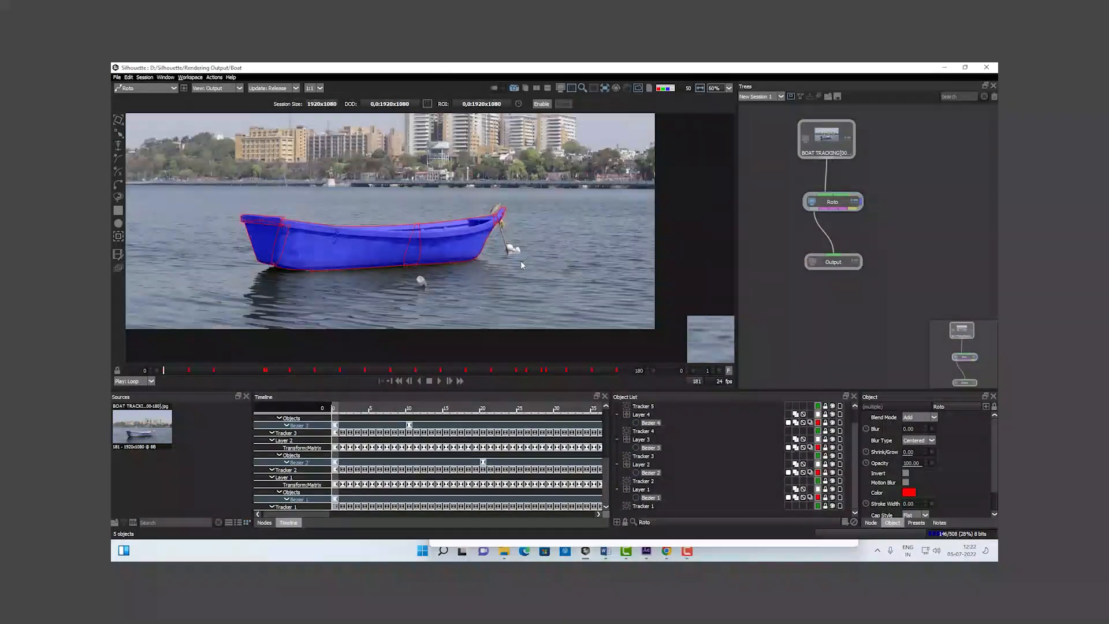
# Select all five boat roto shapes, Bezier 1 through Bezier 5, without their layers or trackers.
pyautogui.click(741, 458)
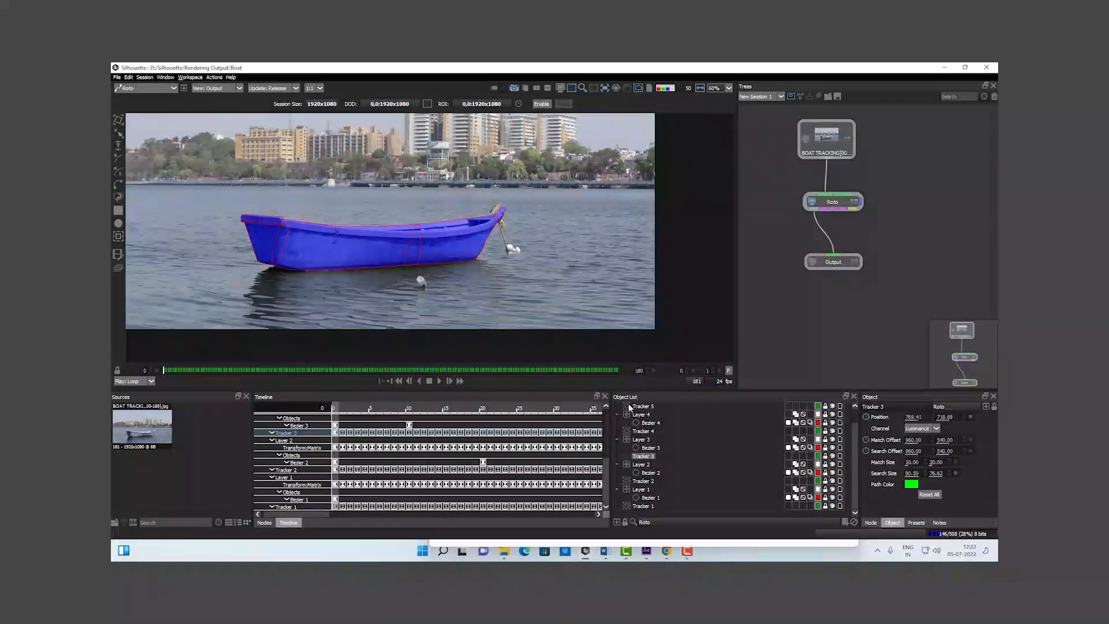
pyautogui.click(650, 422)
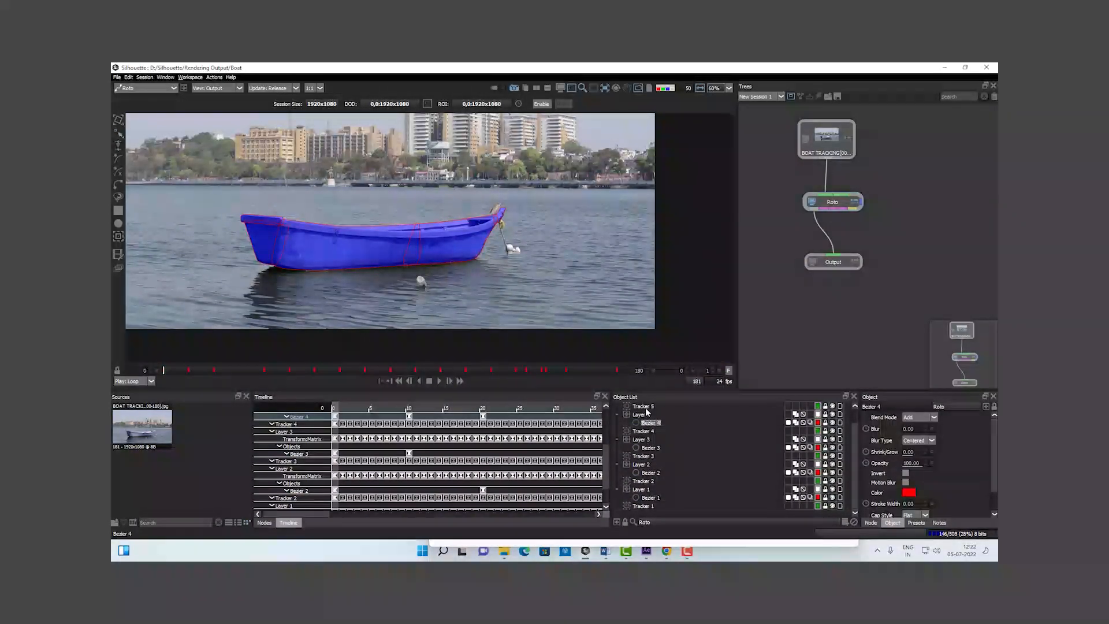
pyautogui.keyDown('ctrl'); pyautogui.click(650, 448); pyautogui.keyUp('ctrl')
pyautogui.keyDown('ctrl'); pyautogui.click(649, 473); pyautogui.keyUp('ctrl')
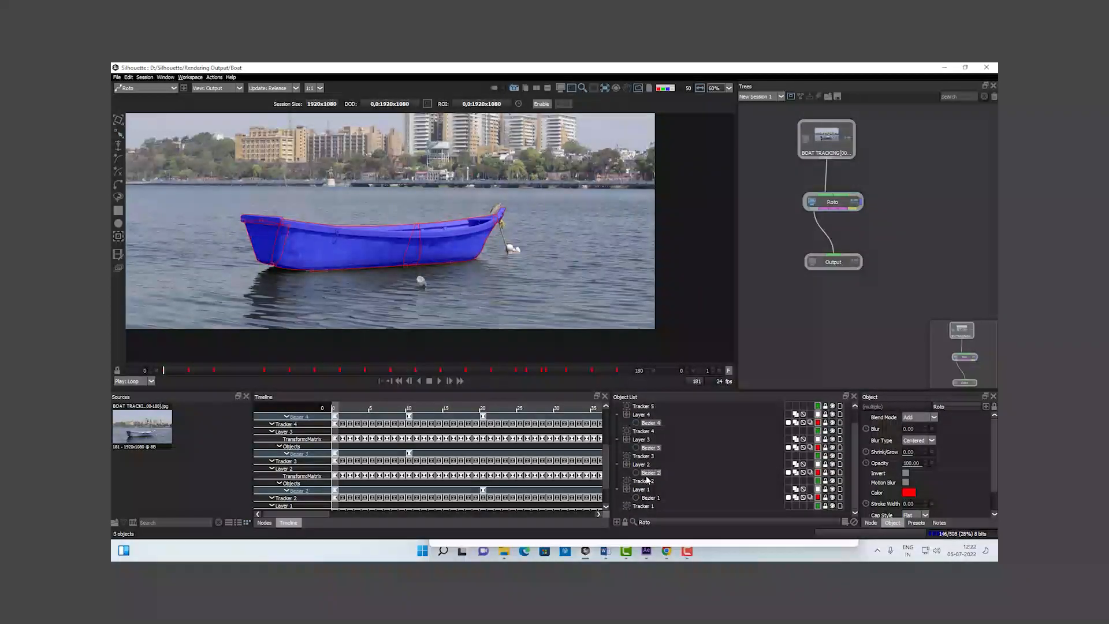
pyautogui.keyDown('ctrl'); pyautogui.click(651, 498); pyautogui.keyUp('ctrl')
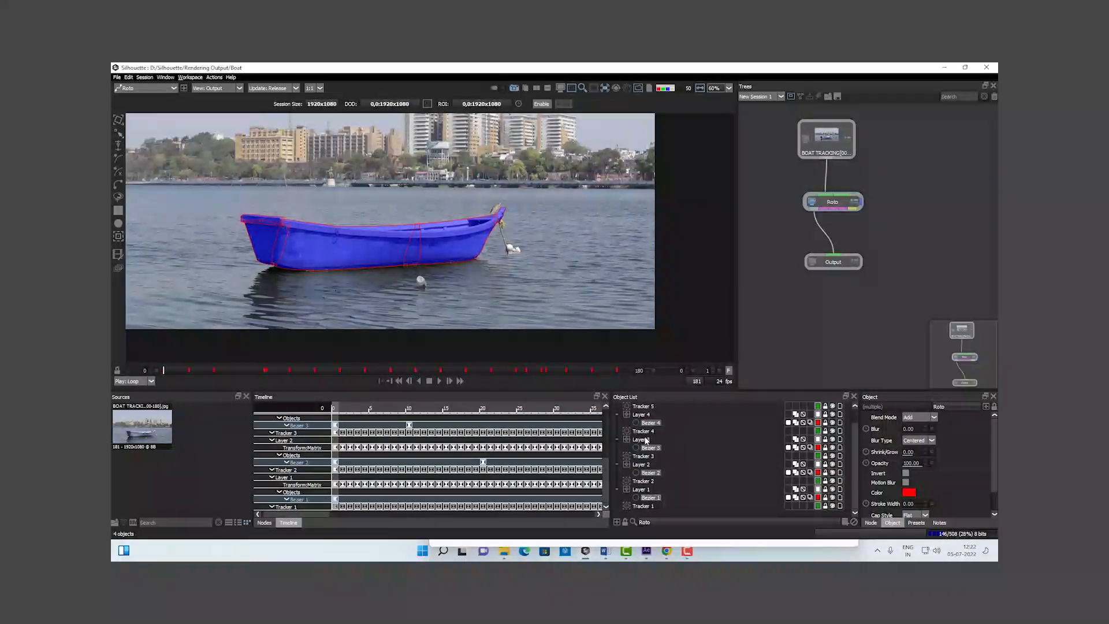
pyautogui.scroll(1, 633, 436)
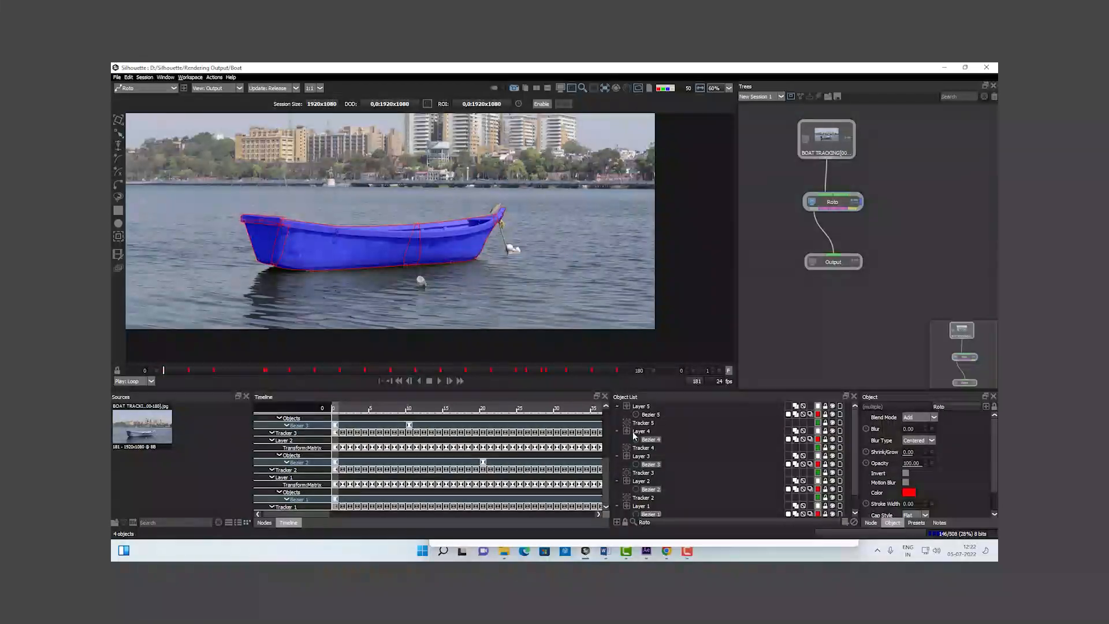
pyautogui.keyDown('ctrl'); pyautogui.click(648, 415); pyautogui.keyUp('ctrl')
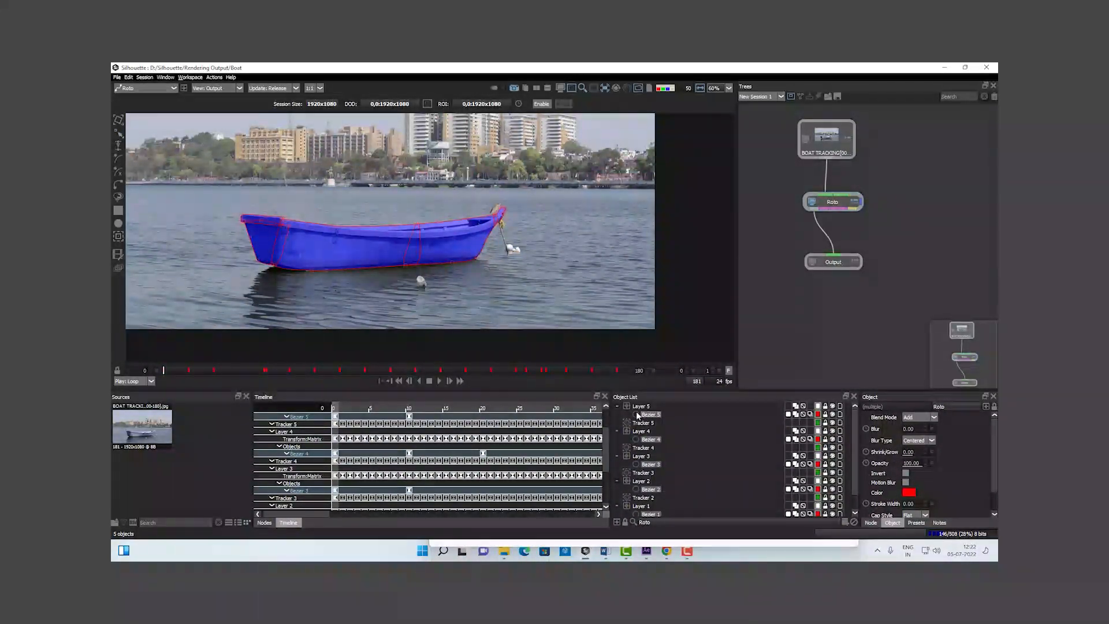
# Start a Silhouette Shapes export and create and open a folder named Sill_Shape on the desktop.
pyautogui.click(117, 78)
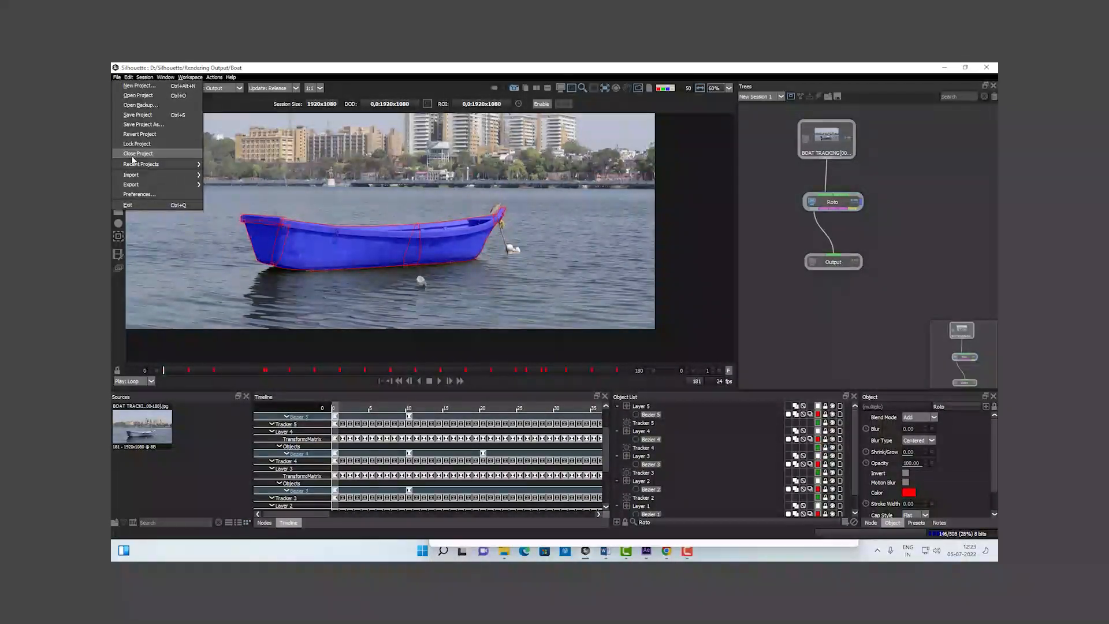
pyautogui.moveTo(174, 184)
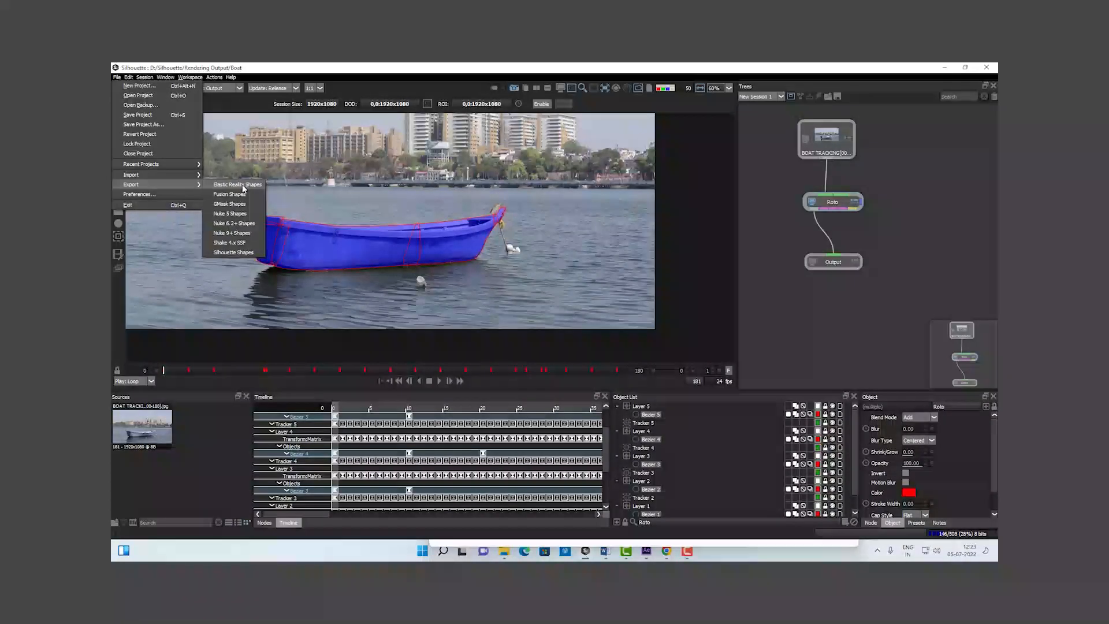
pyautogui.click(241, 253)
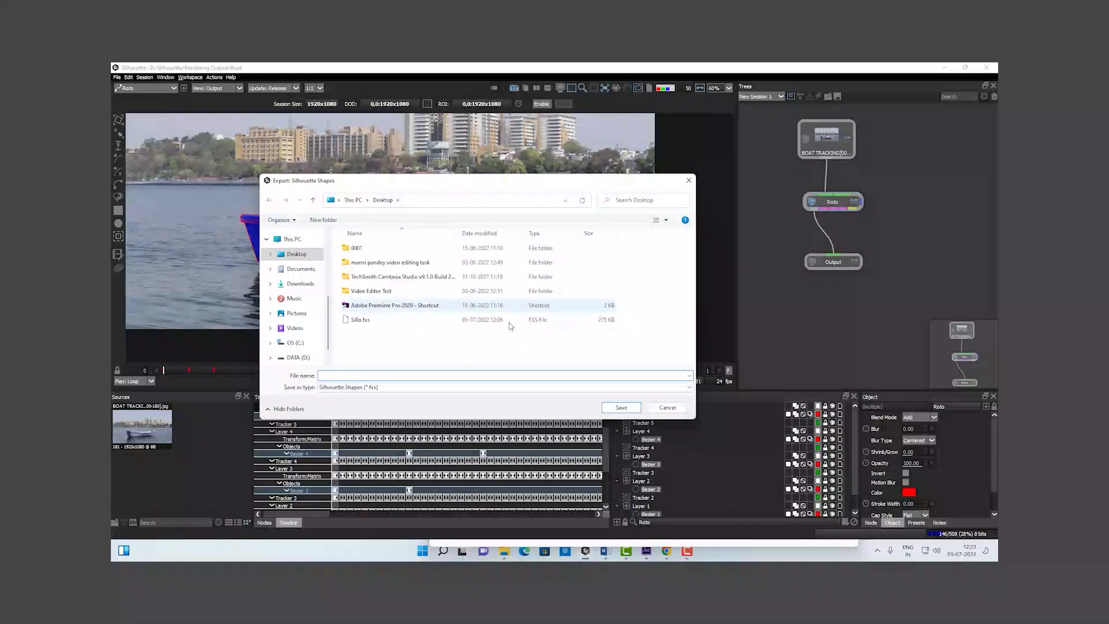
pyautogui.click(314, 223)
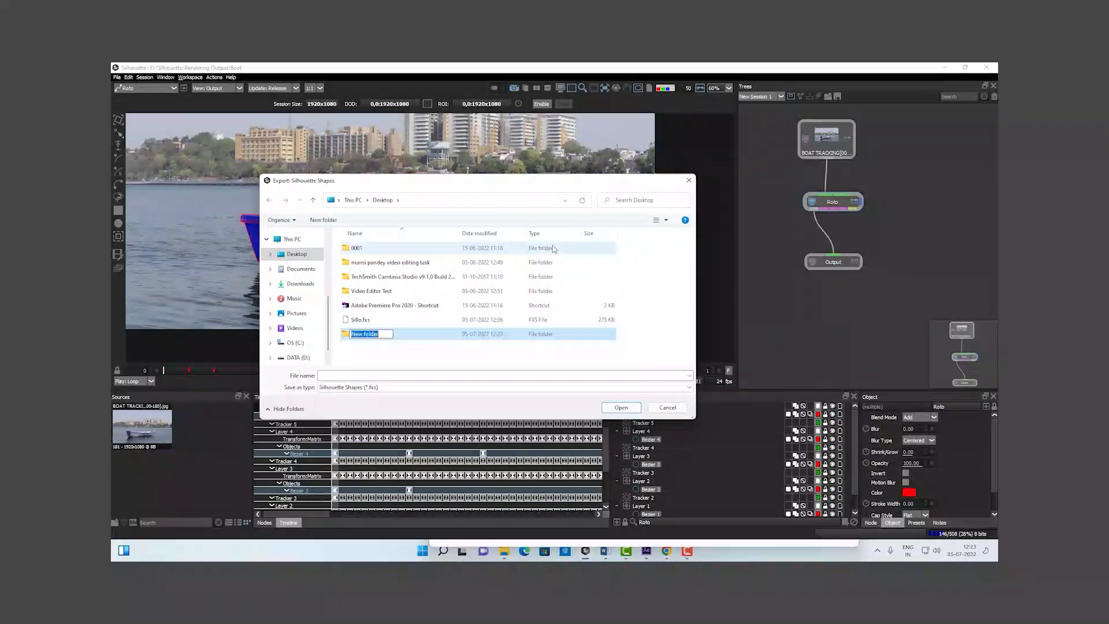
pyautogui.write('Sill_Shape')
pyautogui.press('Return')
pyautogui.press('Return')
# Save the exported shapes as "Boat shape" in the Sill_Shape folder, including their parent layers.
pyautogui.click(387, 376)
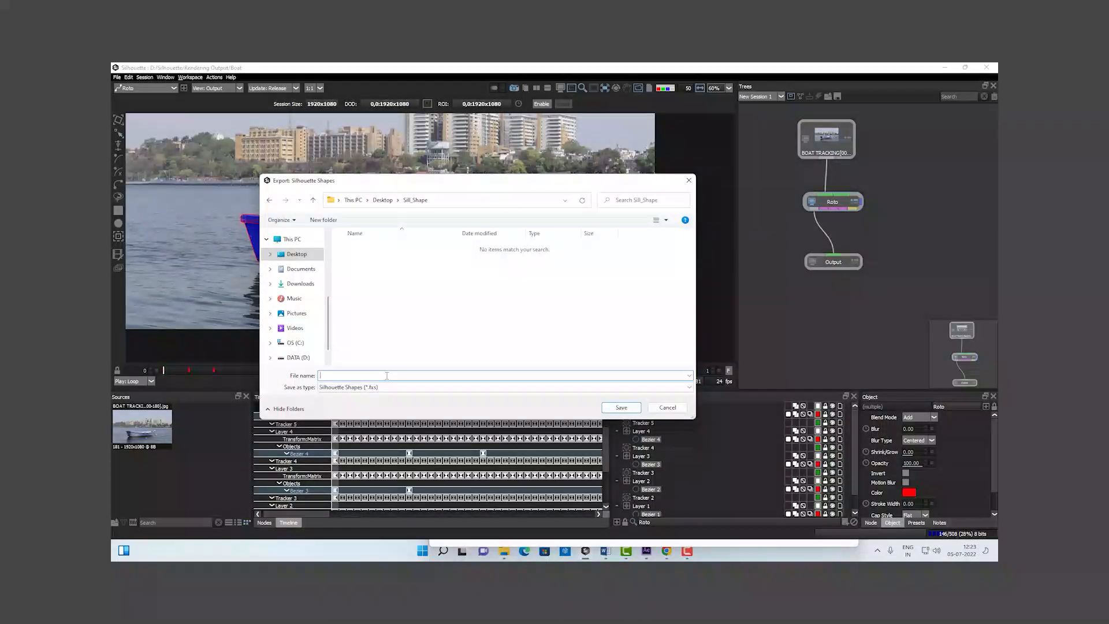
pyautogui.write('Bote shape')
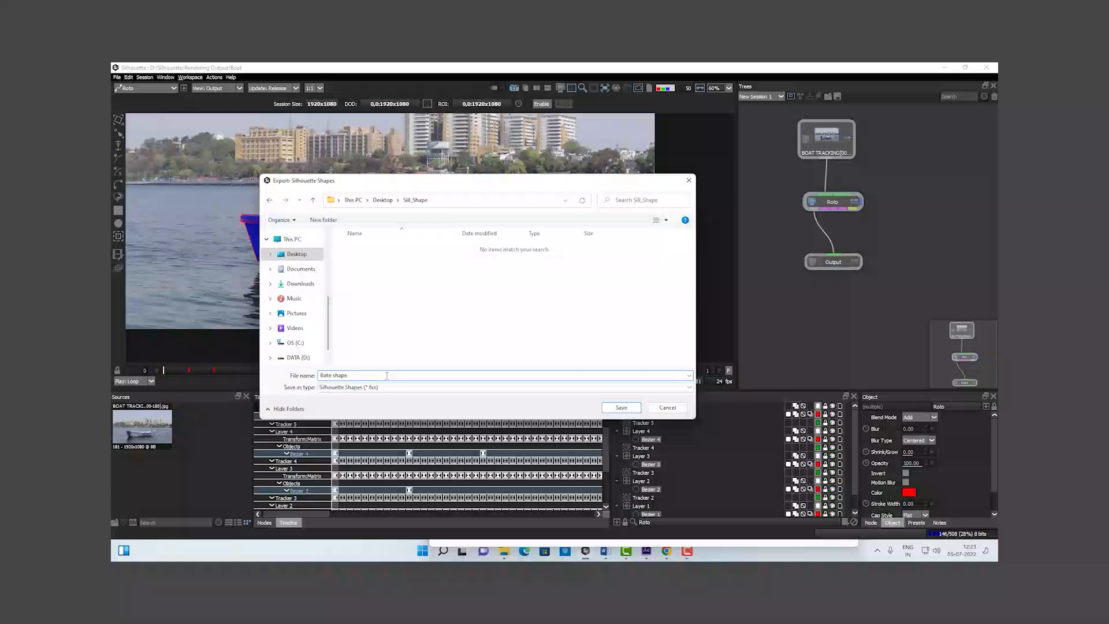
pyautogui.click(325, 375)
pyautogui.press('Delete')
pyautogui.press('Delete')
pyautogui.write('at')
pyautogui.click(622, 408)
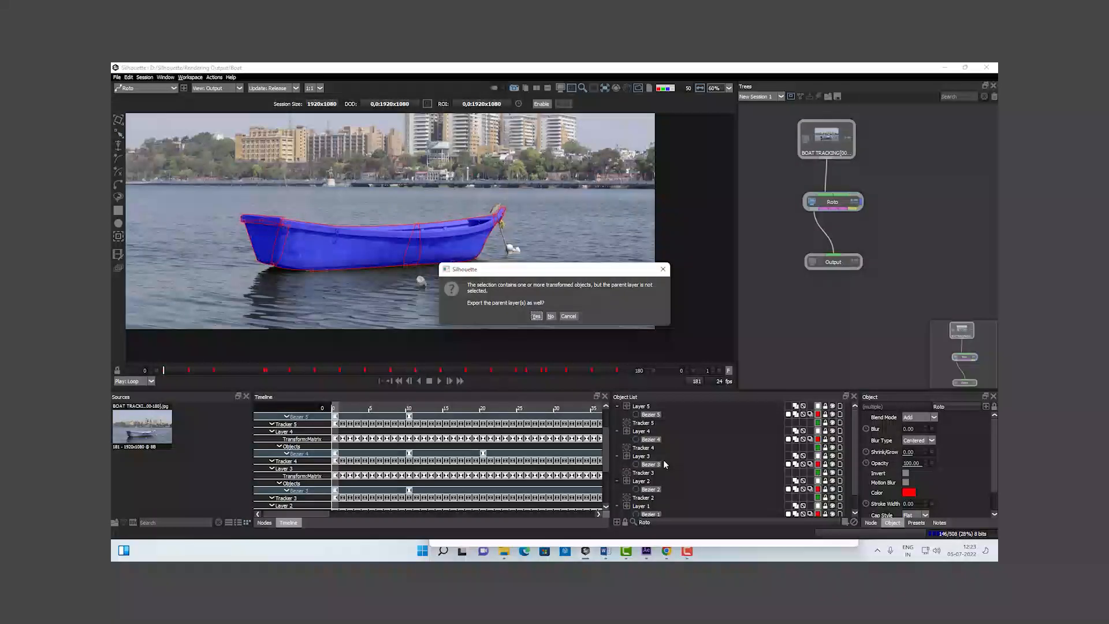
pyautogui.click(539, 317)
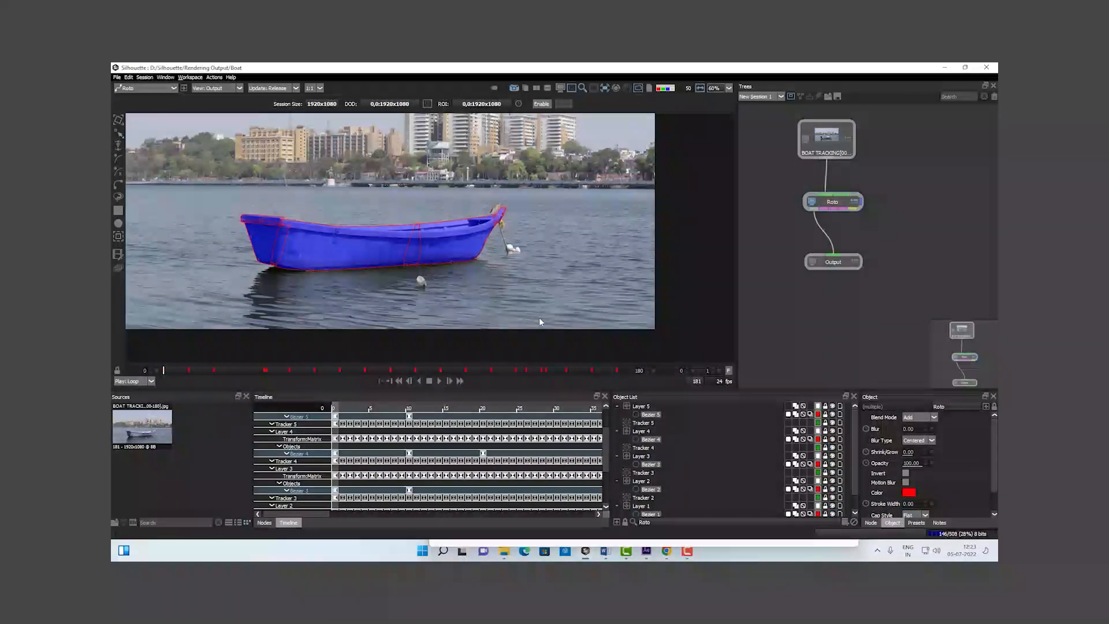
pyautogui.scroll(-2, 470, 273)
pyautogui.scroll(-1, 470, 277)
pyautogui.scroll(3, 470, 279)
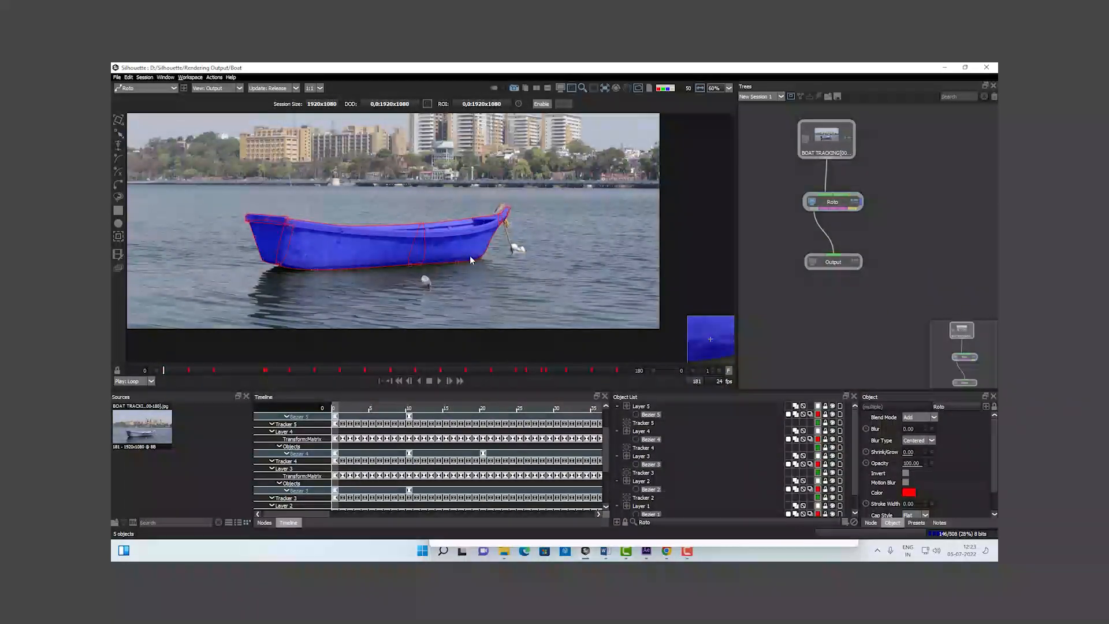
pyautogui.moveTo(471, 256); pyautogui.dragTo(481, 263)
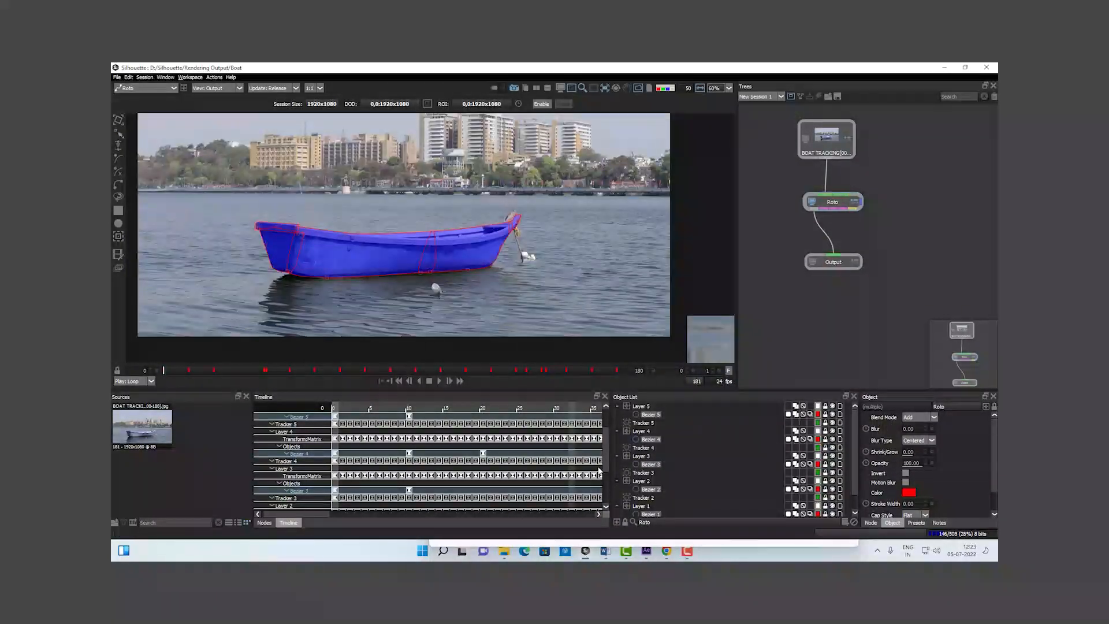
# Switch to After Effects, import BOAT TRACKING000.jpg as a JPEG sequence and create a composition from that footage.
pyautogui.click(646, 551)
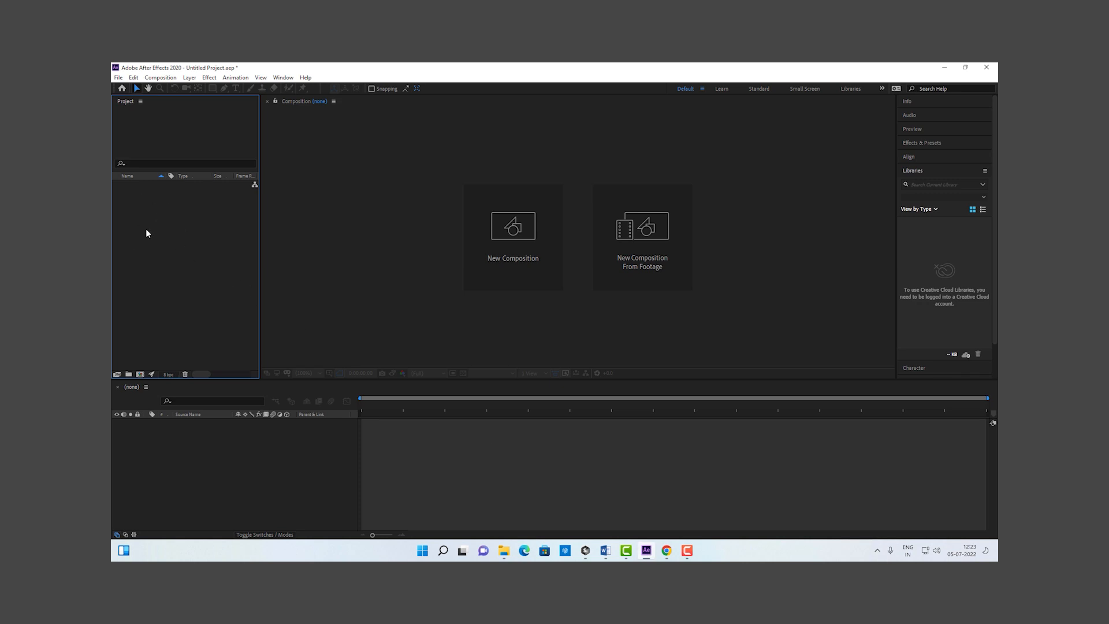
pyautogui.doubleClick(183, 222)
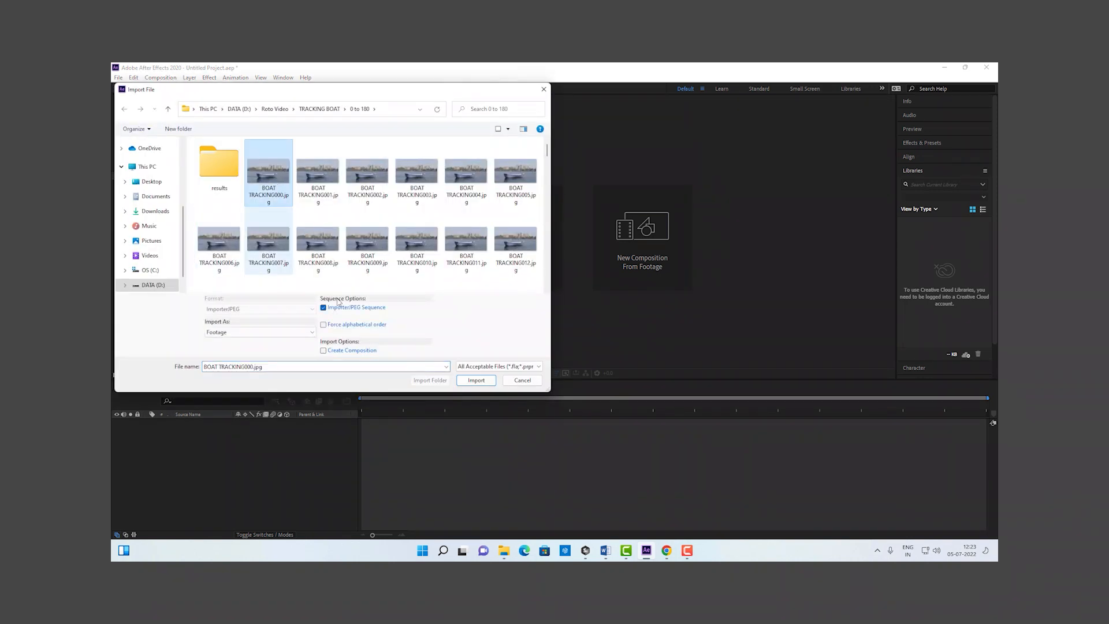
pyautogui.click(476, 380)
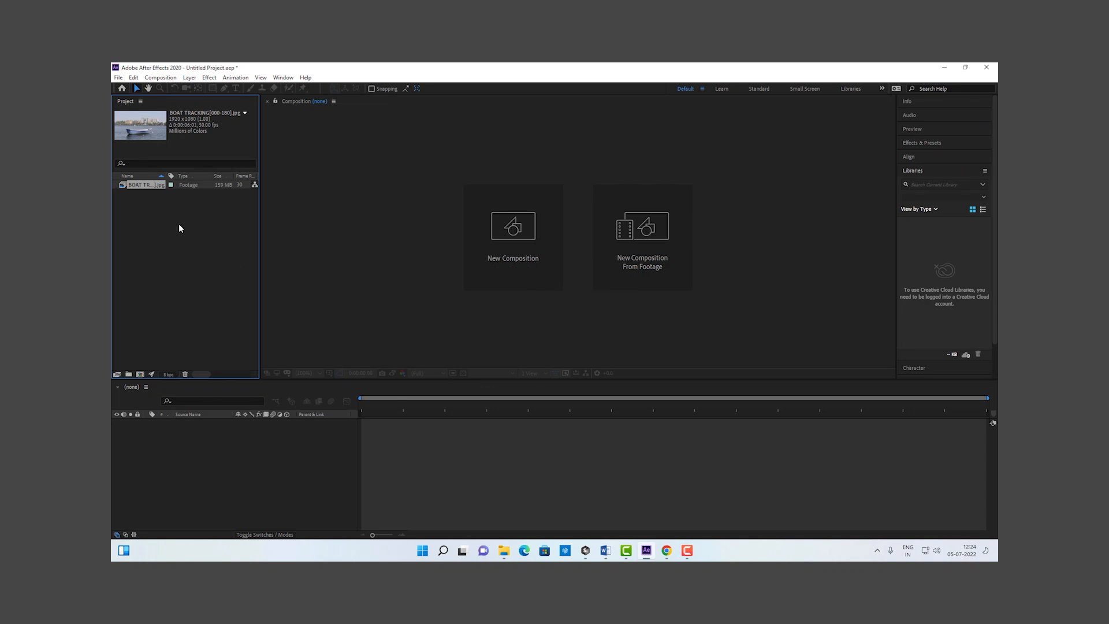
pyautogui.rightClick(149, 186)
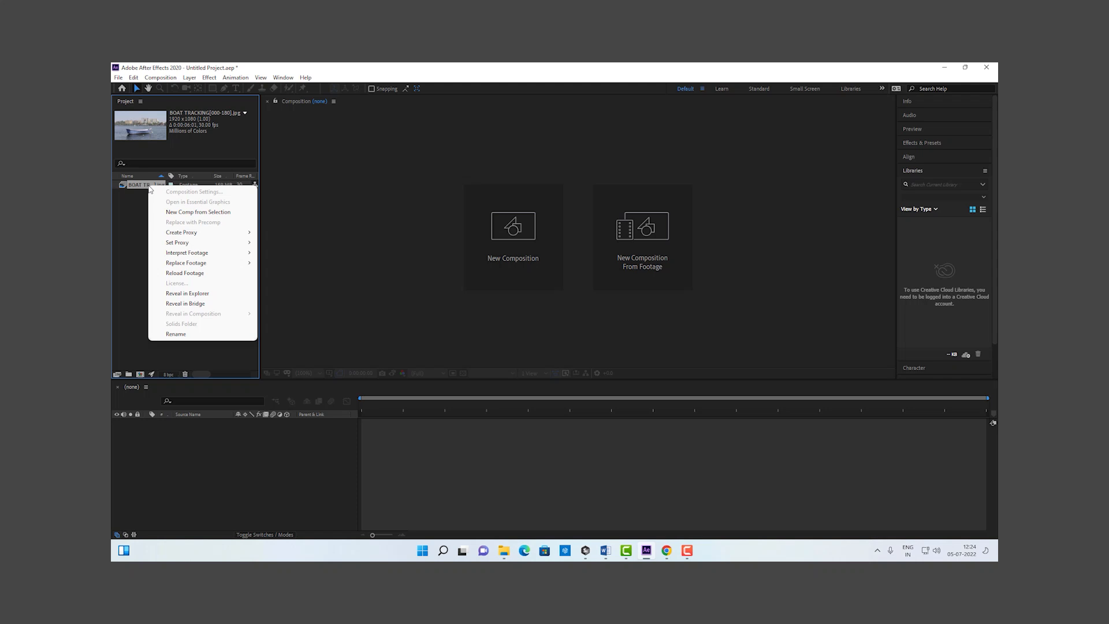
pyautogui.click(163, 214)
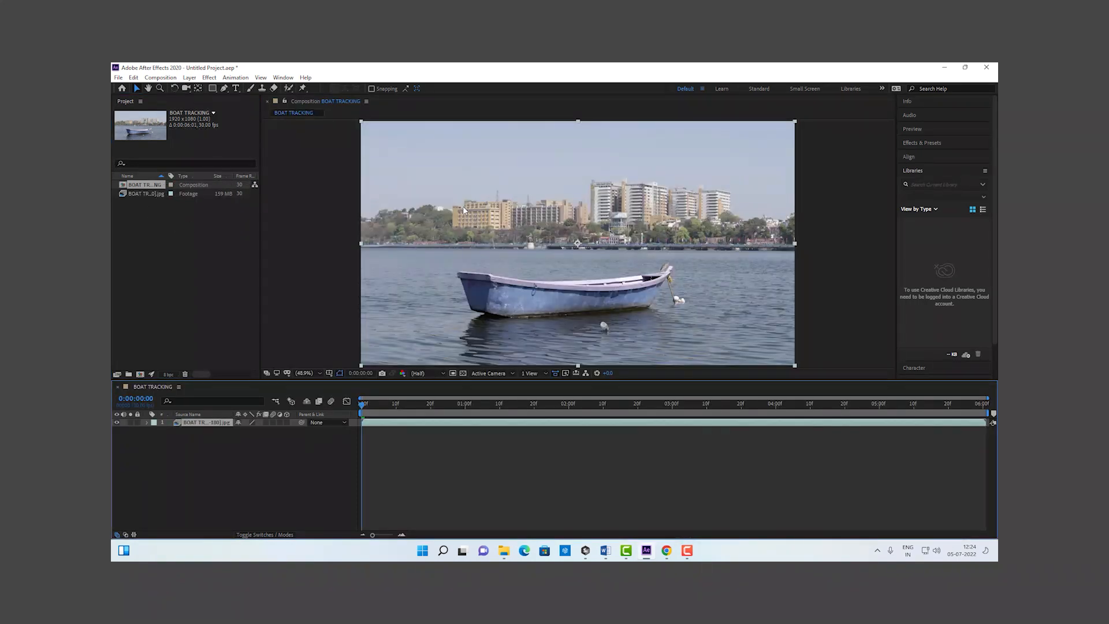
# Examine the BOAT TRACKING composition's start timecode and duration in its settings, leaving them unedited.
pyautogui.moveTo(374, 410); pyautogui.dragTo(217, 380)
pyautogui.hotkey('ctrl', 'k')
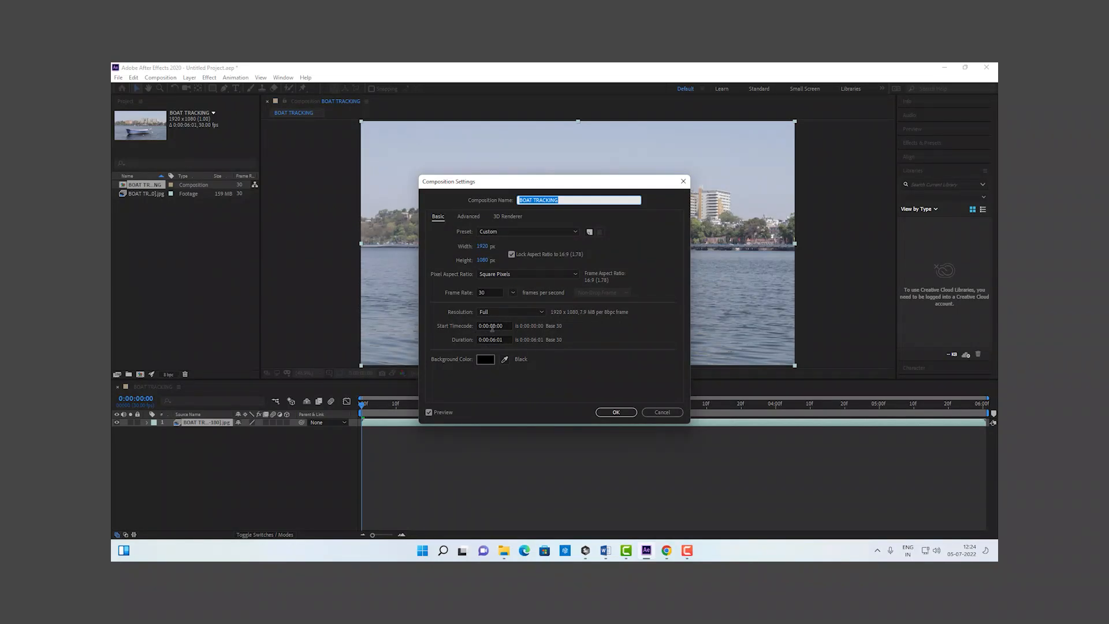
pyautogui.click(659, 412)
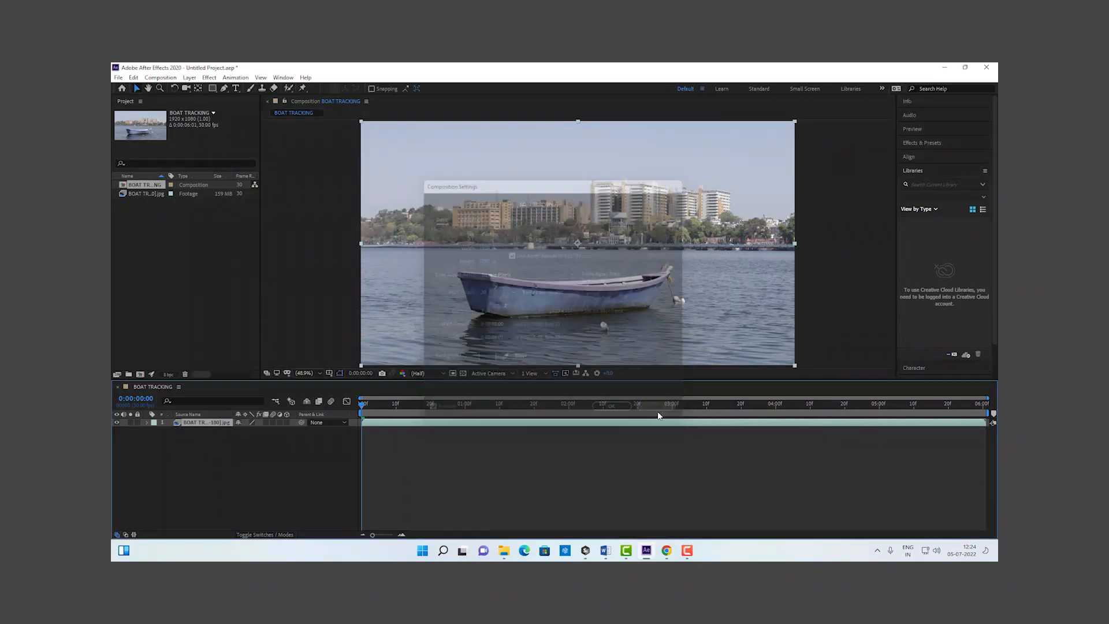
# Switch the timeline's time display from timecode to frames.
pyautogui.keyDown('ctrl'); pyautogui.click(141, 405); pyautogui.keyUp('ctrl')
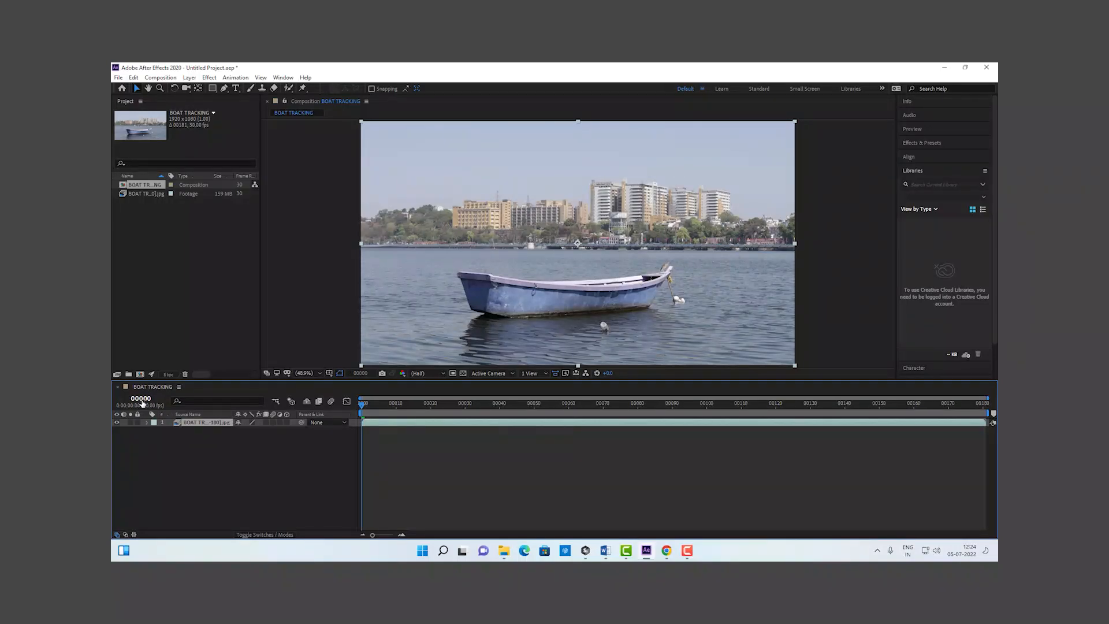
pyautogui.keyDown('ctrl'); pyautogui.click(142, 403); pyautogui.keyUp('ctrl')
pyautogui.keyDown('ctrl'); pyautogui.click(141, 401); pyautogui.keyUp('ctrl')
# Check the composition's start frame and duration in frames in the composition settings.
pyautogui.hotkey('ctrl', 'k')
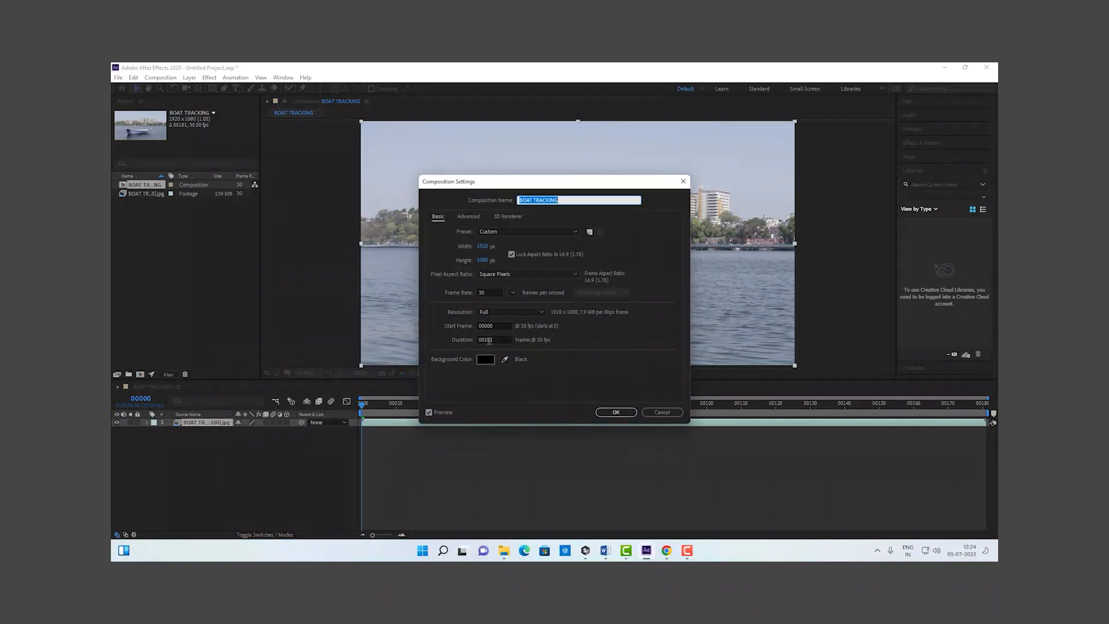
pyautogui.moveTo(495, 340); pyautogui.dragTo(481, 344)
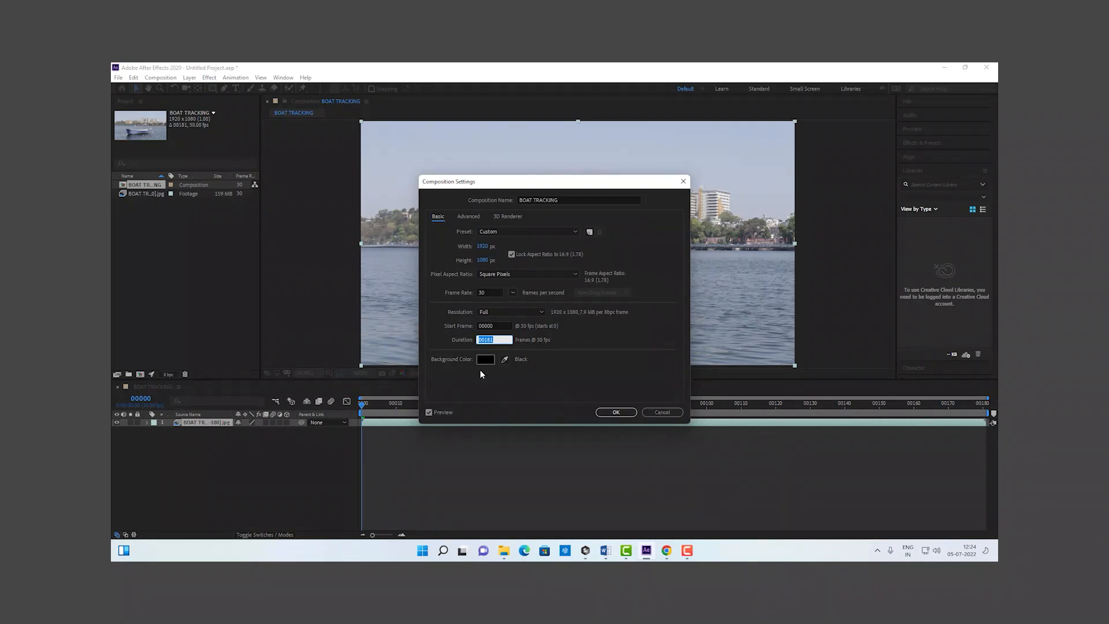
pyautogui.click(502, 339)
pyautogui.press('Return')
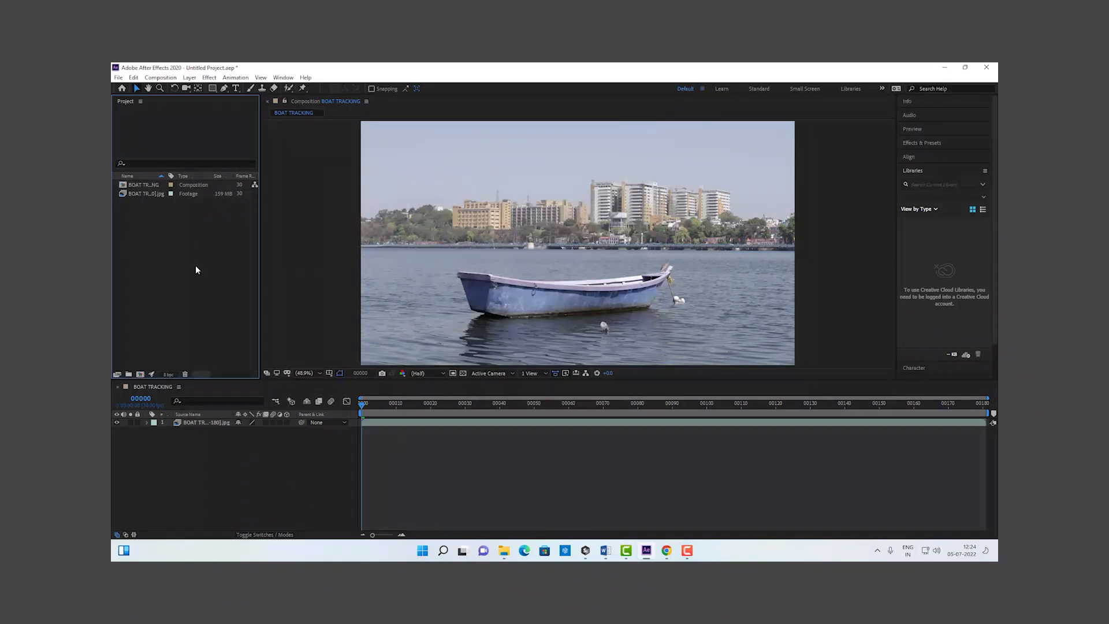
# Check whether the Silhouette Shapes import option is available with no layer selected.
pyautogui.click(209, 423)
pyautogui.click(209, 425)
pyautogui.click(209, 449)
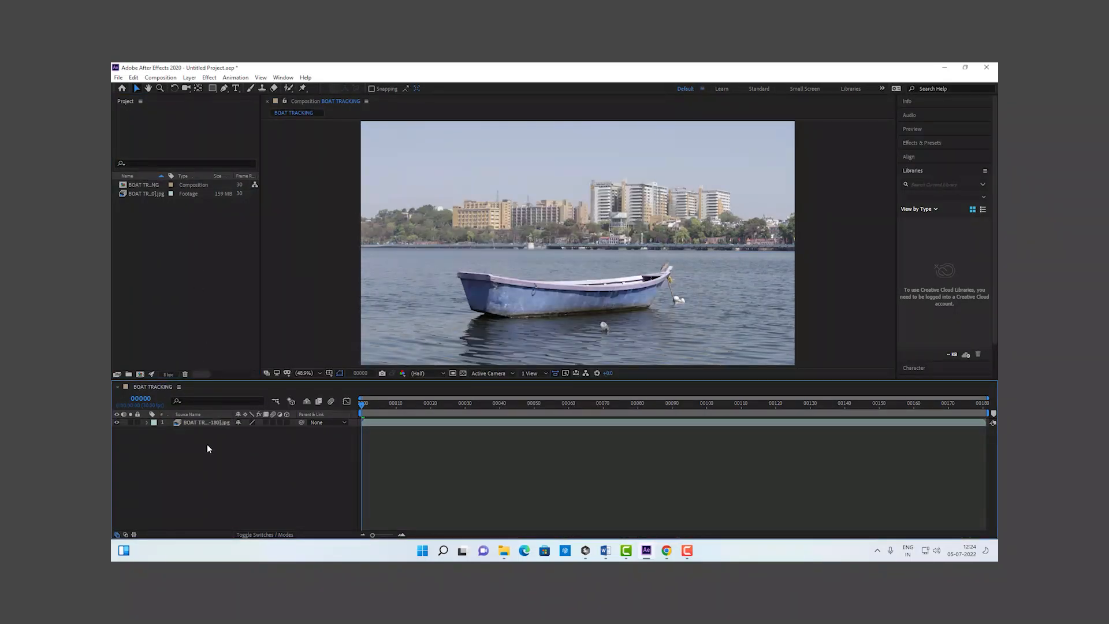
pyautogui.click(116, 77)
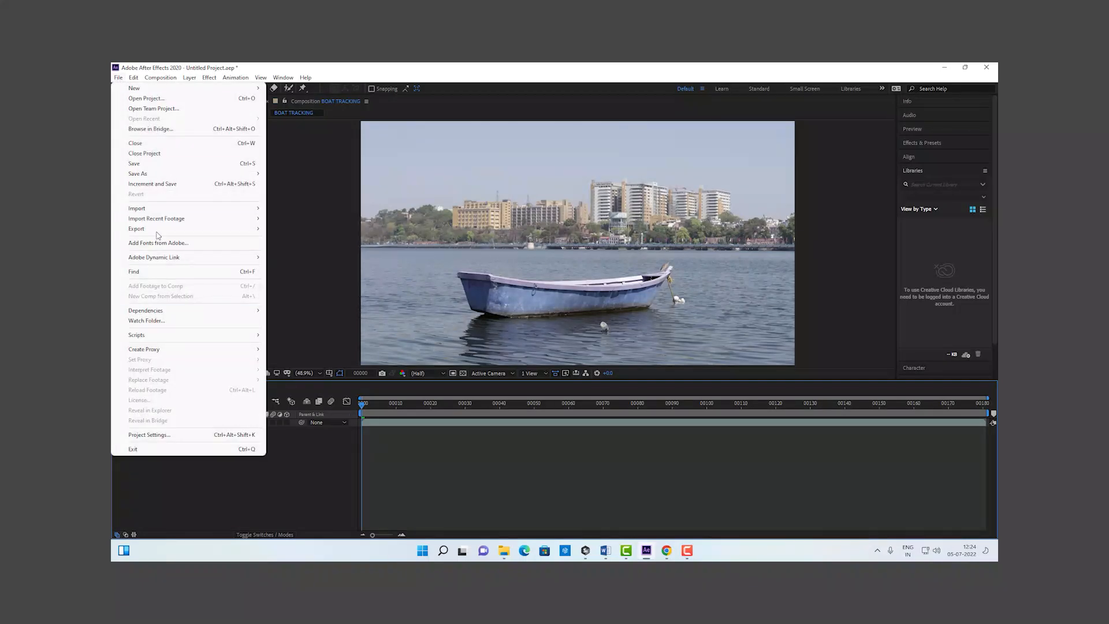
pyautogui.moveTo(157, 208)
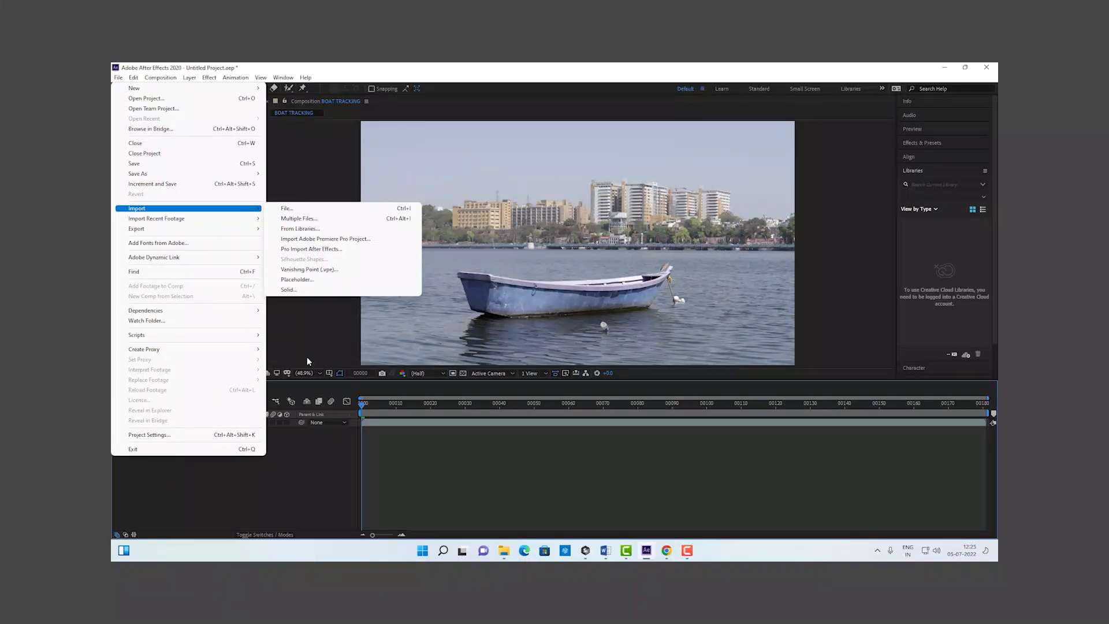
pyautogui.click(272, 475)
# Select the boat footage layer and import the exported Silhouette shapes file onto it.
pyautogui.click(217, 422)
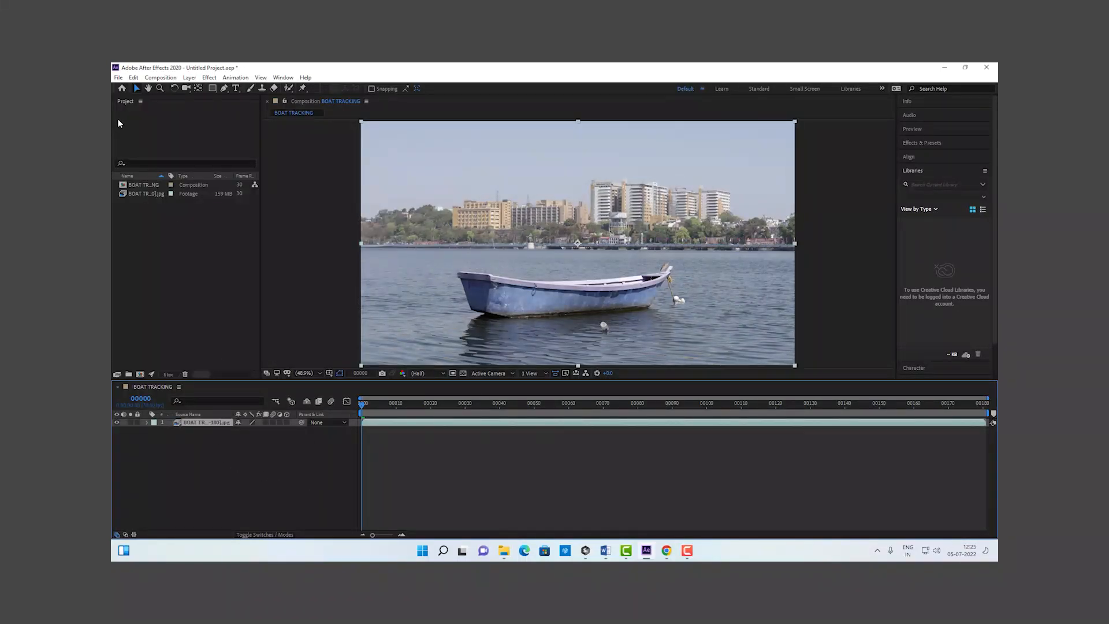
pyautogui.click(118, 78)
pyautogui.moveTo(191, 208)
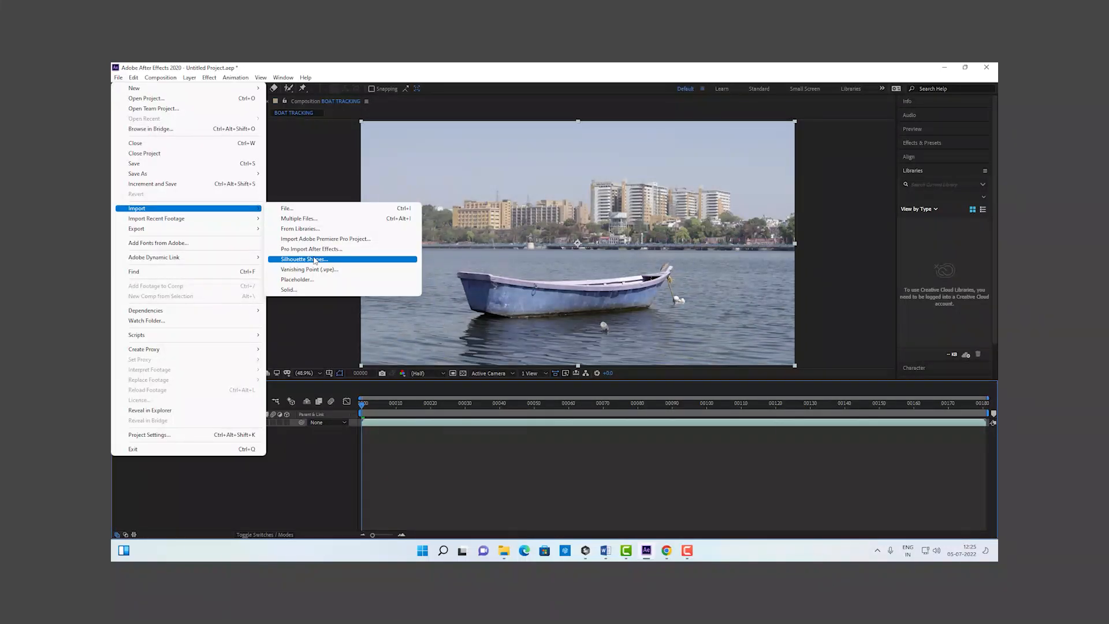
pyautogui.click(315, 259)
pyautogui.doubleClick(217, 185)
pyautogui.doubleClick(220, 157)
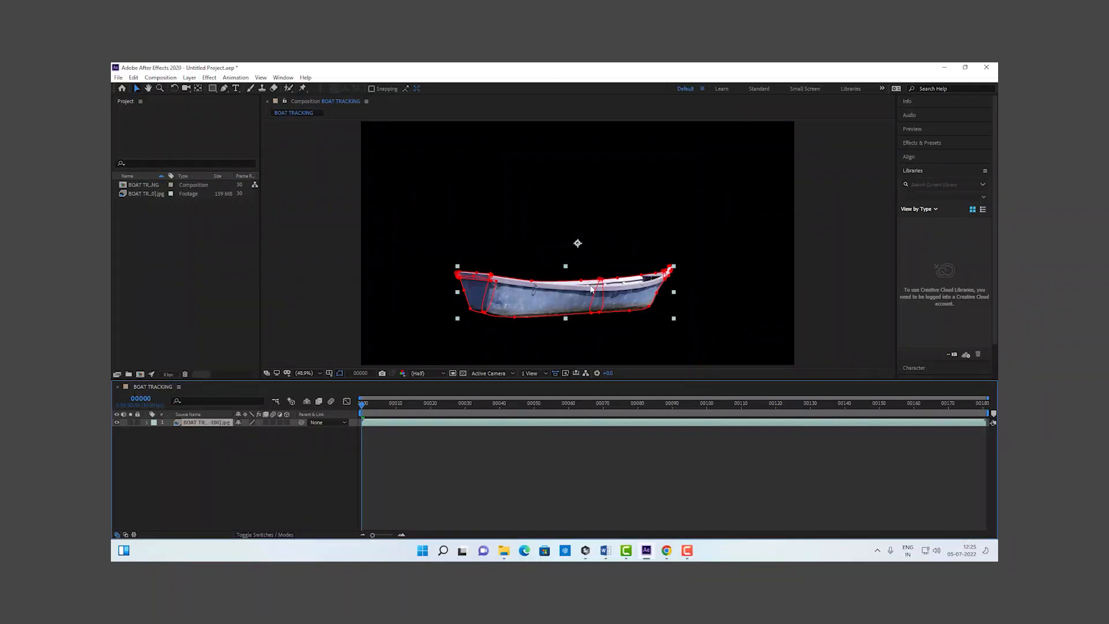
# Expand the footage layer's masks to review the imported Bezier shapes, and play back the composition.
pyautogui.click(240, 519)
pyautogui.click(147, 422)
pyautogui.click(155, 431)
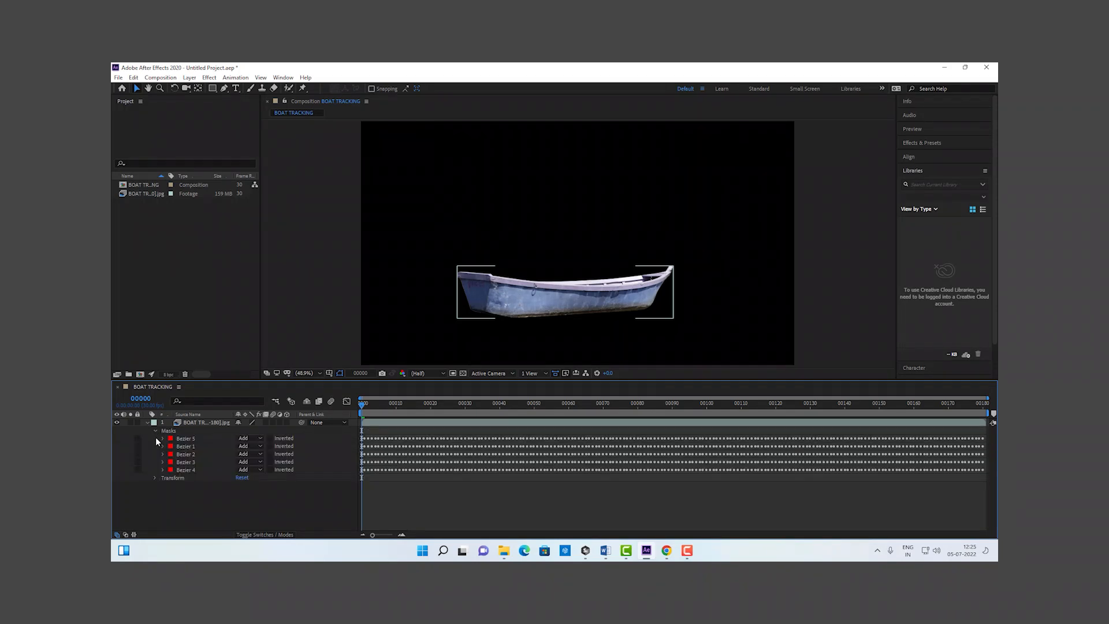
pyautogui.click(184, 439)
pyautogui.click(184, 454)
pyautogui.click(184, 462)
pyautogui.click(239, 500)
pyautogui.press('space')
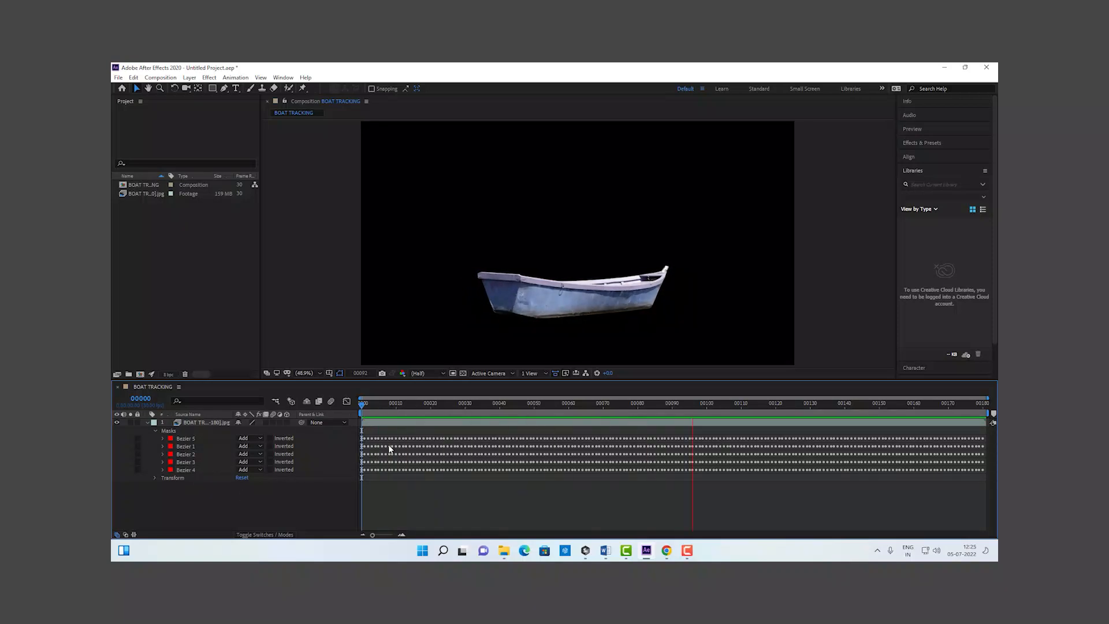
pyautogui.press('space')
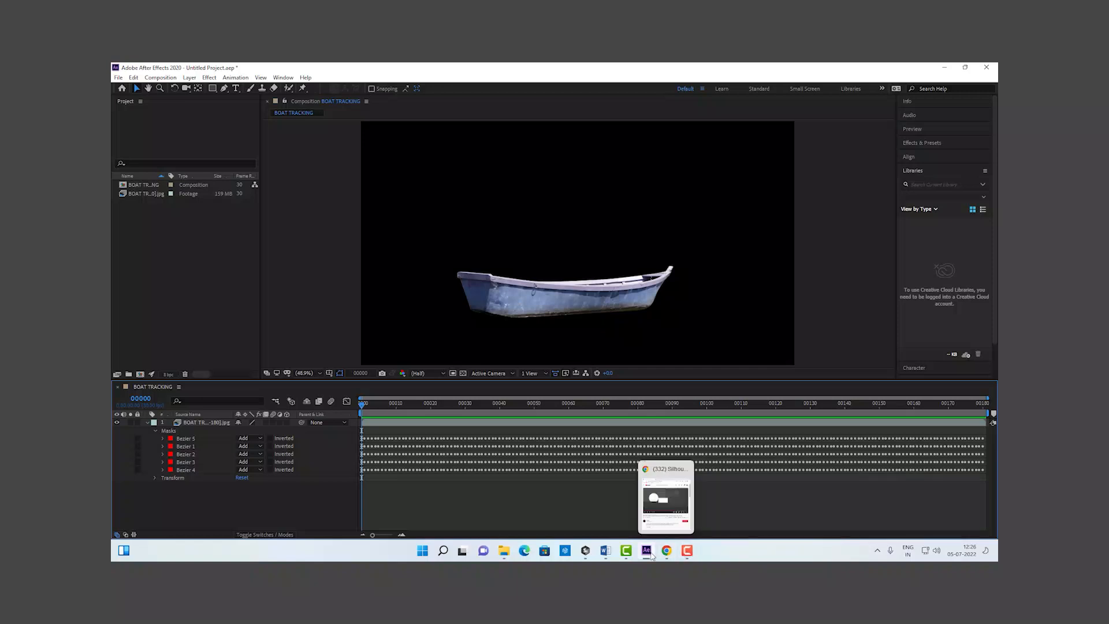
# Switch to Silhouette and scrub the boat footage to frame 2.
pyautogui.click(586, 554)
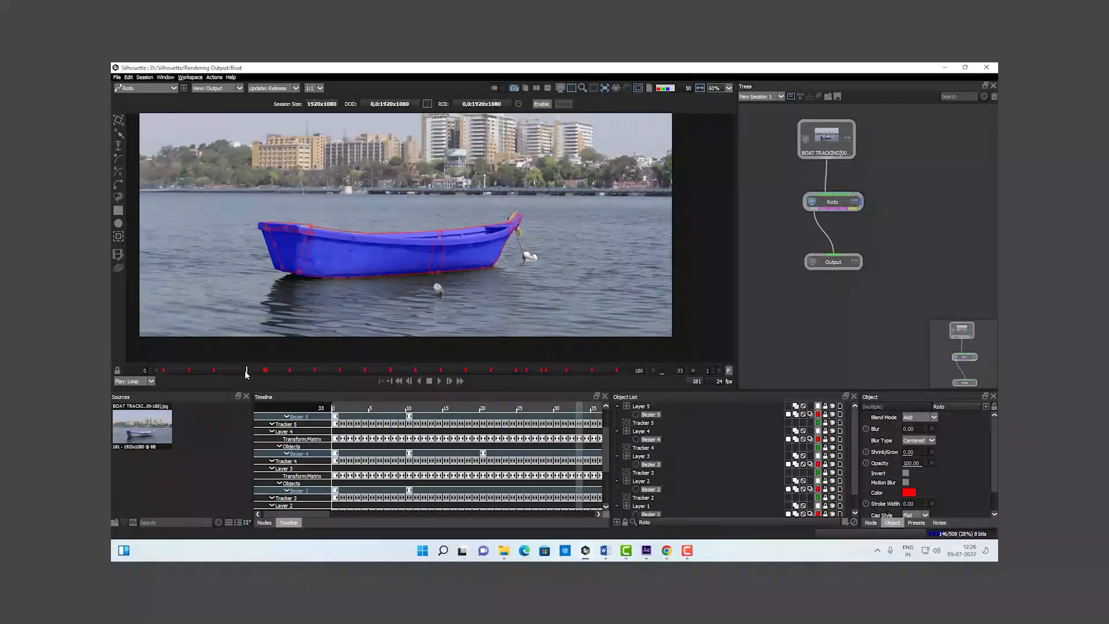
pyautogui.moveTo(120, 366); pyautogui.dragTo(169, 370)
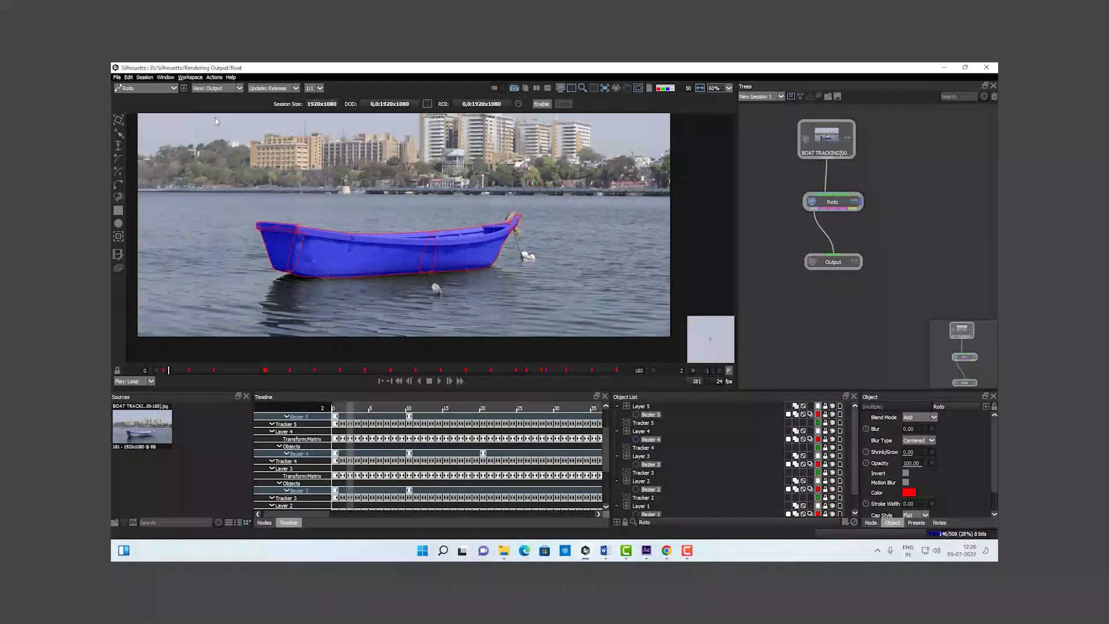
pyautogui.click(144, 77)
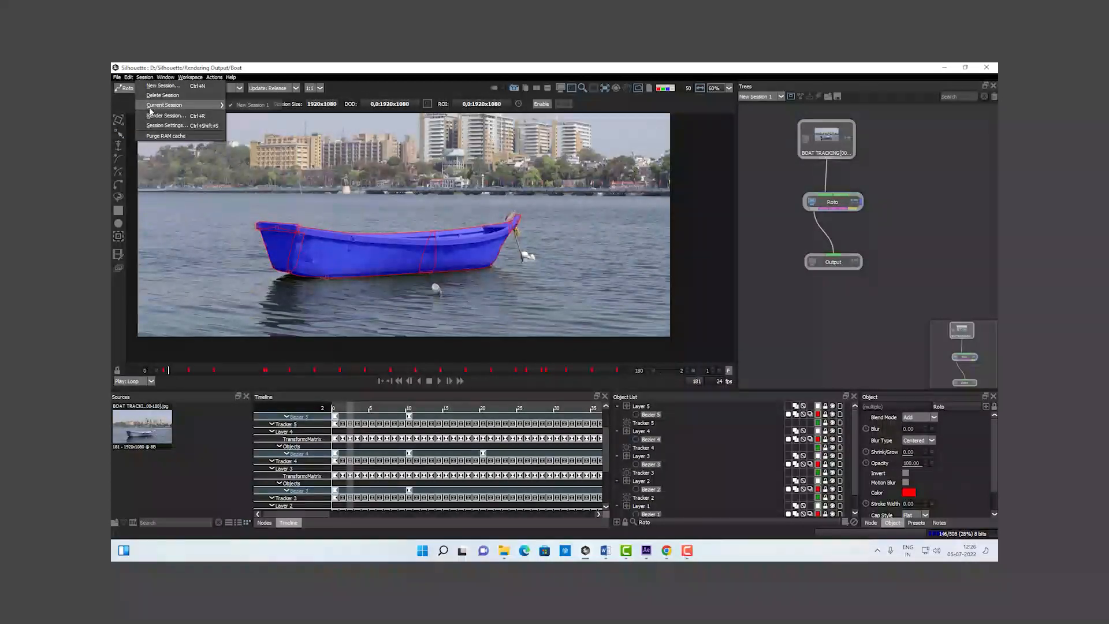
pyautogui.click(180, 118)
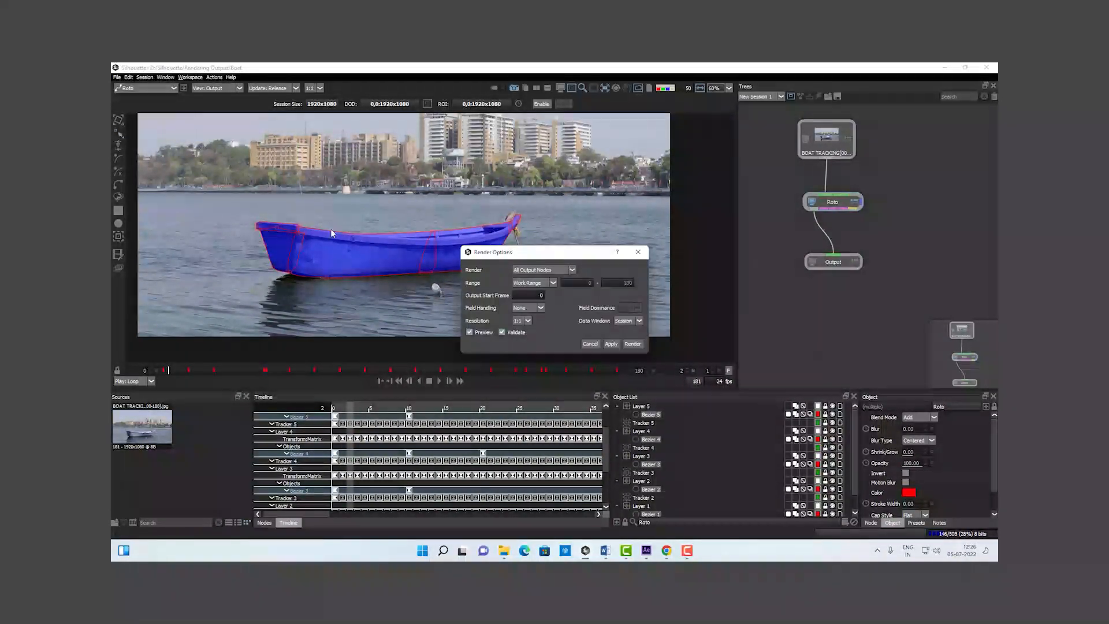
pyautogui.moveTo(522, 256); pyautogui.dragTo(412, 243)
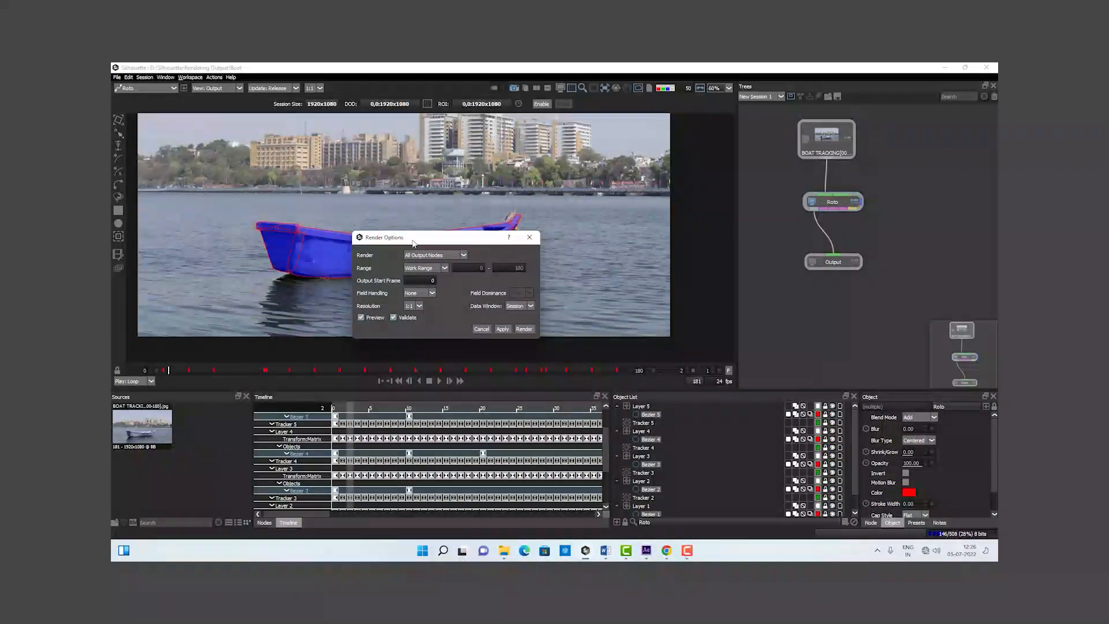
pyautogui.click(823, 278)
pyautogui.click(482, 328)
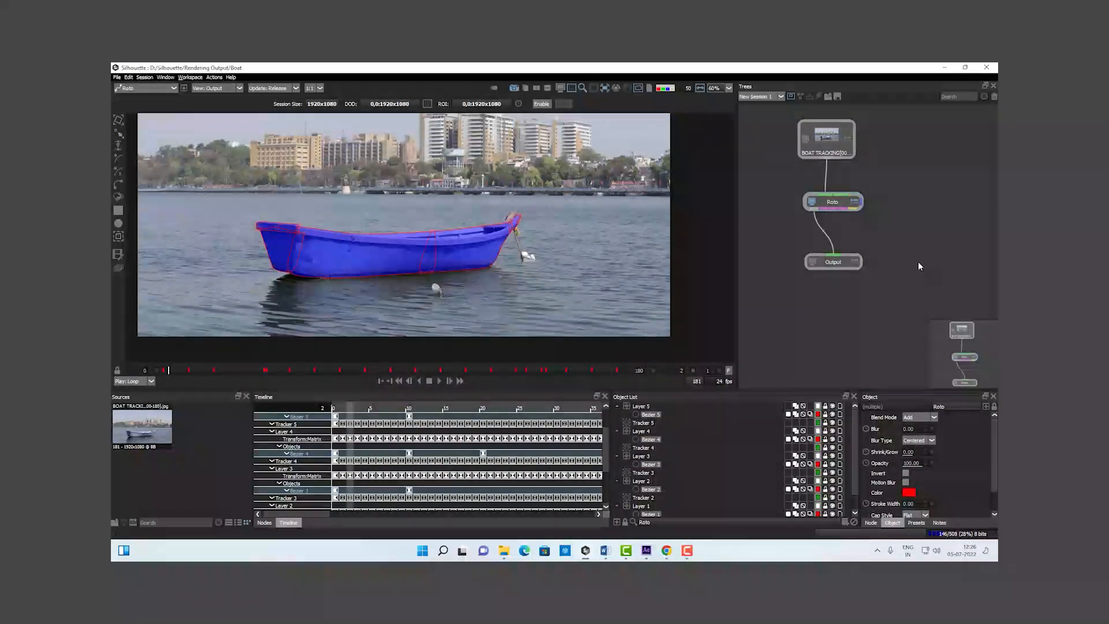
# For the Output node's file path, create and open a folder named Boat render inside Sill_Shape on the Desktop.
pyautogui.click(849, 262)
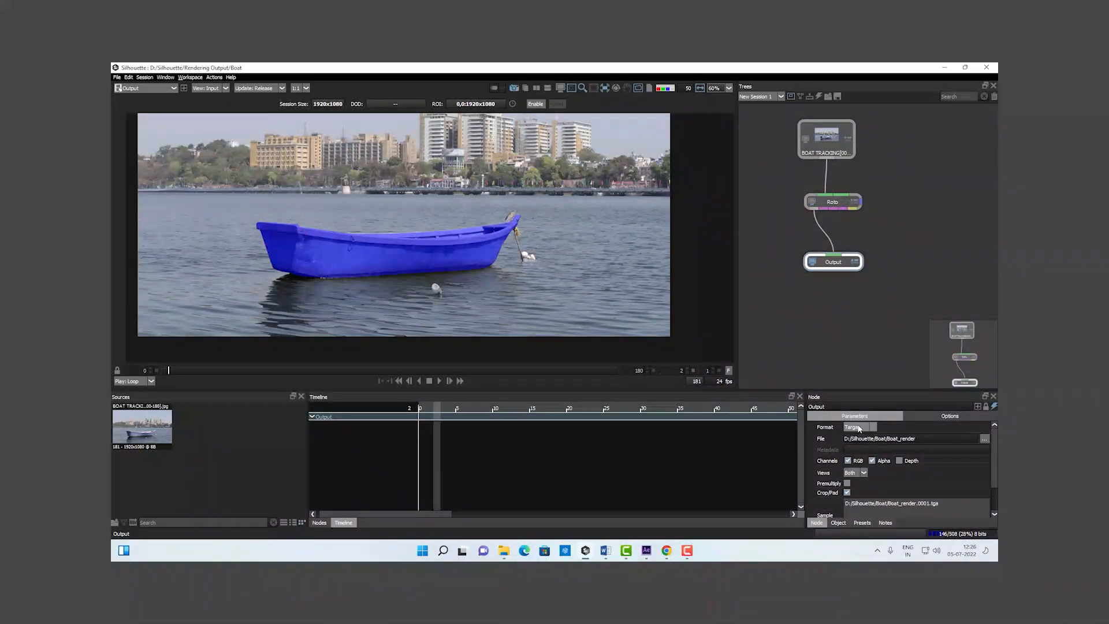
pyautogui.click(985, 439)
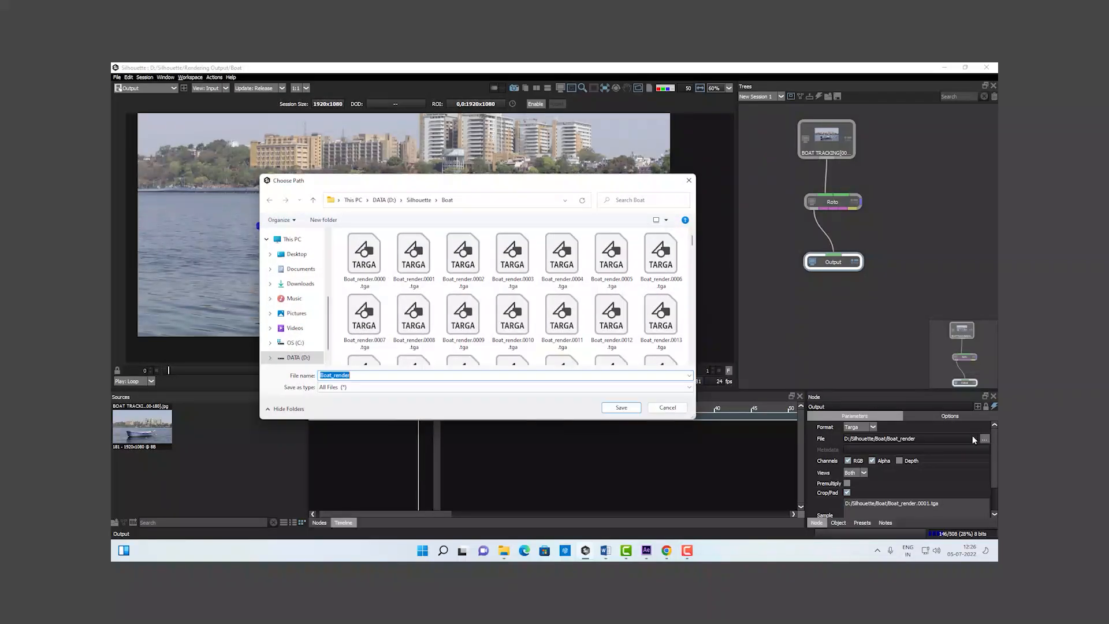
pyautogui.click(300, 259)
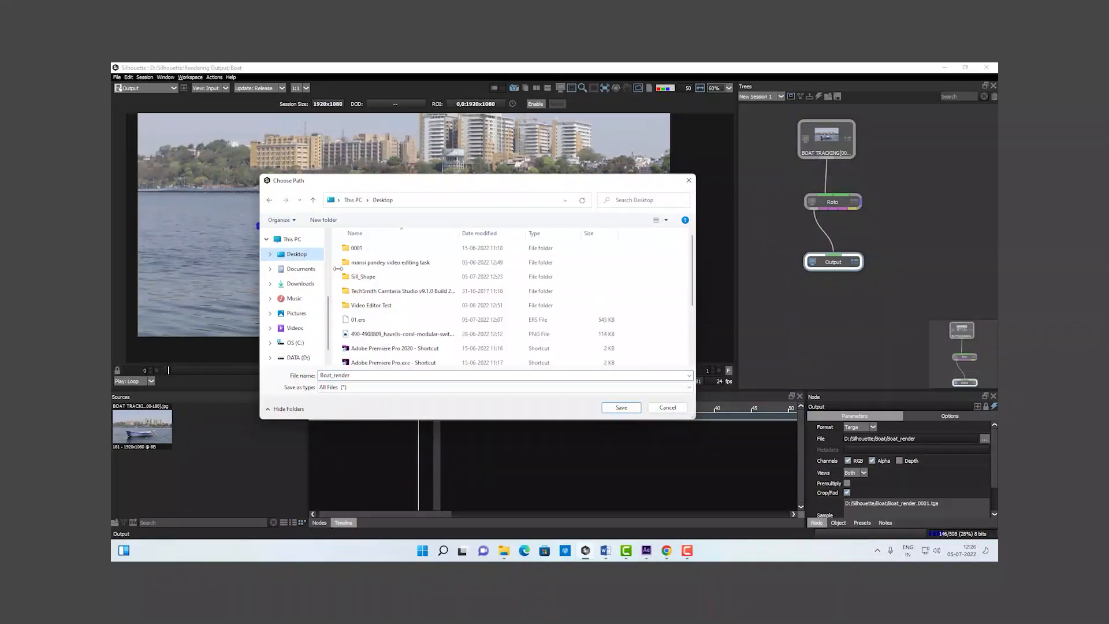
pyautogui.doubleClick(493, 266)
pyautogui.hotkey('ctrl', 'shift', 'n')
pyautogui.write('Boat render')
pyautogui.press('Return')
pyautogui.doubleClick(346, 248)
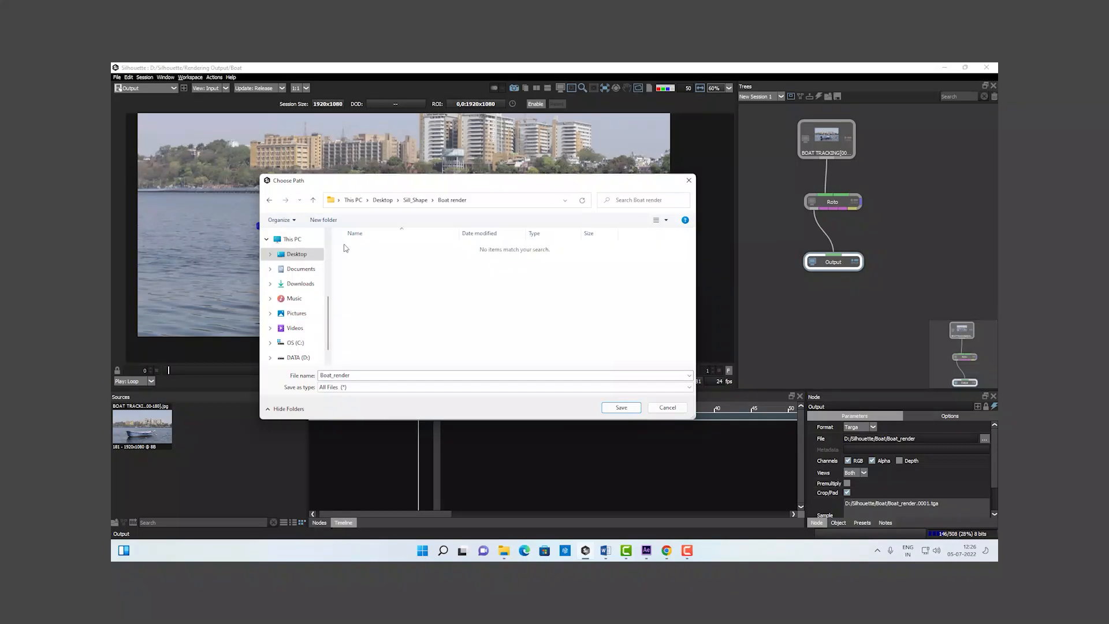
# Save the Output node's path as Boat_render in that folder, keeping the RGB and Alpha channels enabled.
pyautogui.click(363, 388)
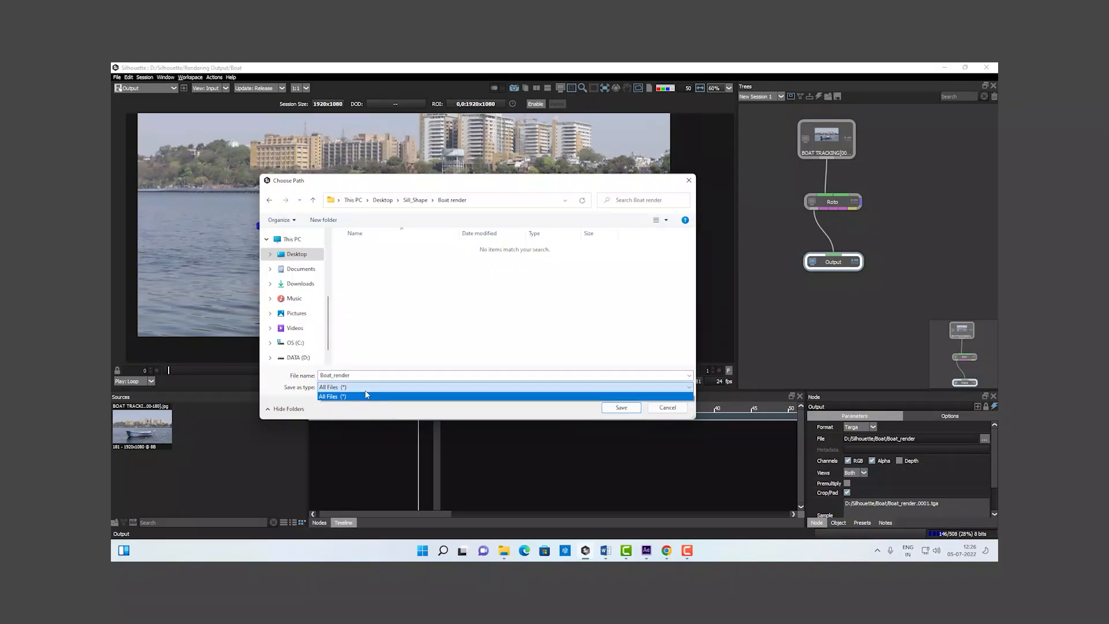
pyautogui.click(622, 408)
pyautogui.click(622, 408)
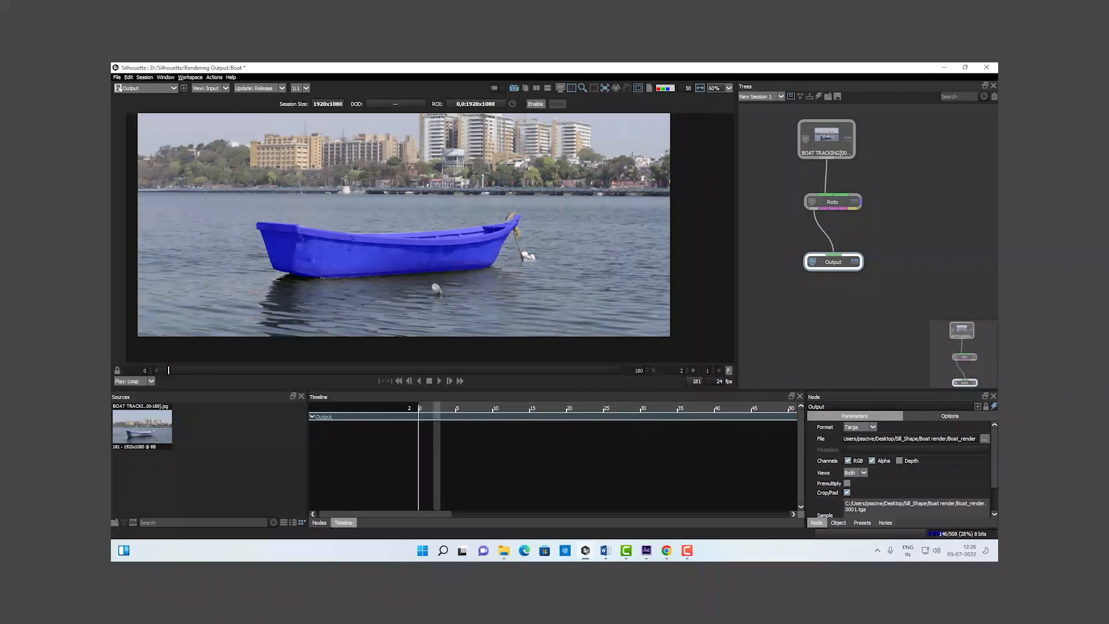
pyautogui.click(872, 460)
# Render all output nodes of the session over the work range with output start frame 0.
pyautogui.click(151, 79)
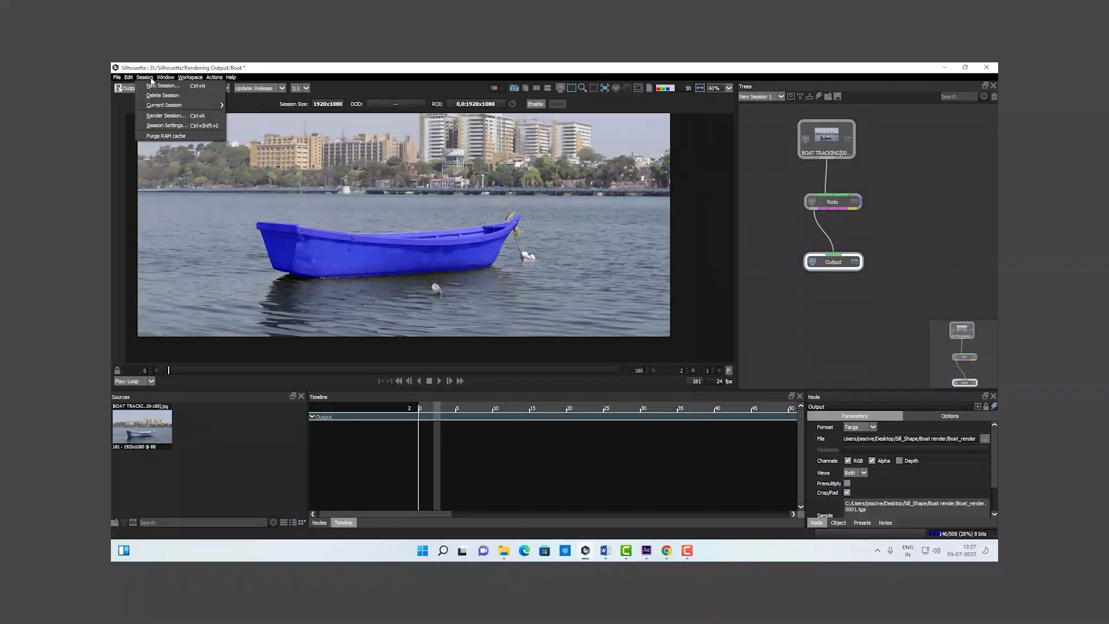
pyautogui.click(158, 116)
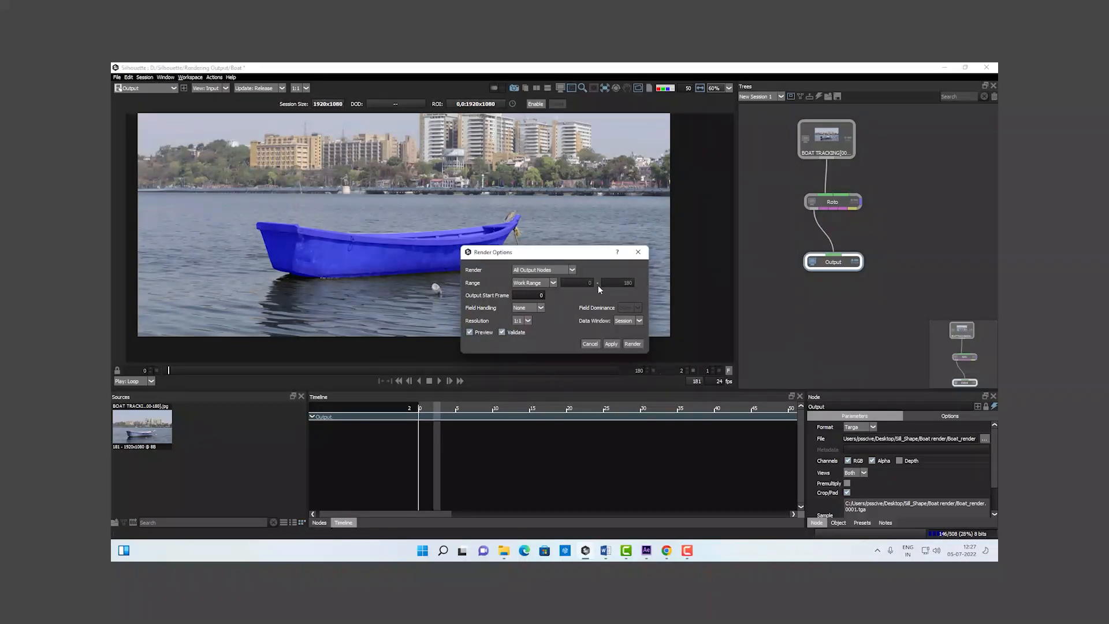
pyautogui.click(555, 285)
pyautogui.click(525, 297)
pyautogui.click(632, 344)
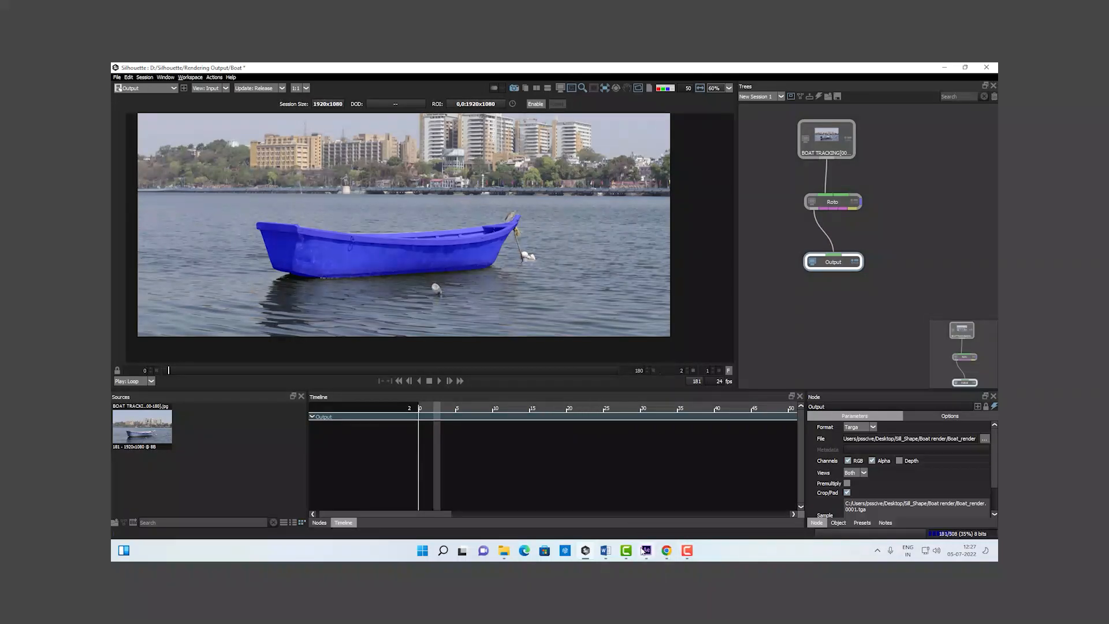
# Switch to After Effects and import the Boat_render Targa sequence from the Boat render folder with straight alpha.
pyautogui.click(644, 551)
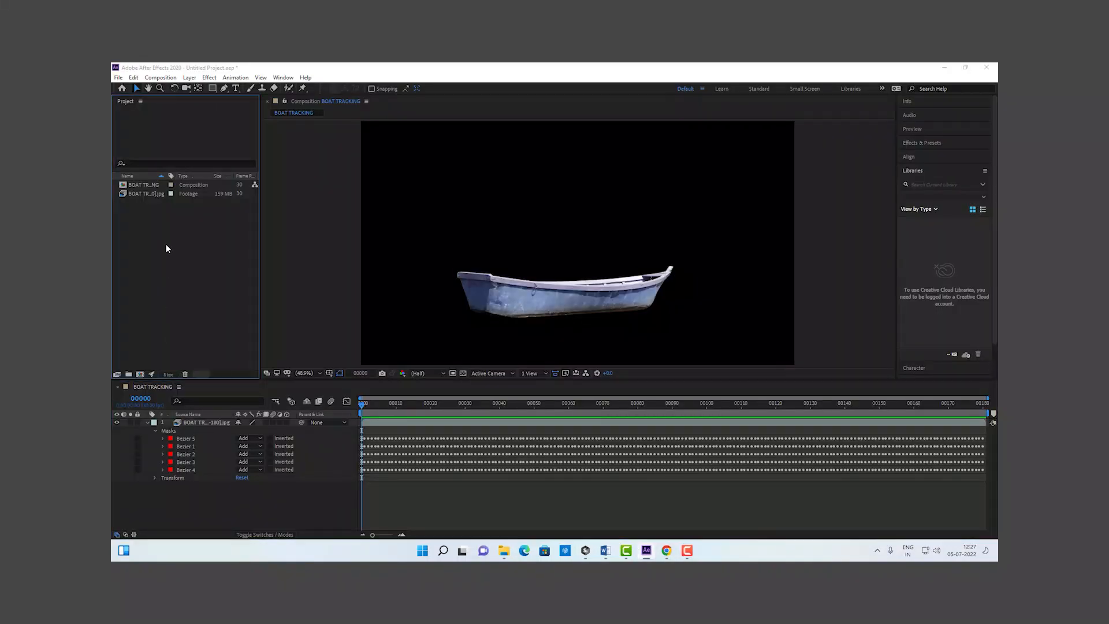
pyautogui.doubleClick(167, 248)
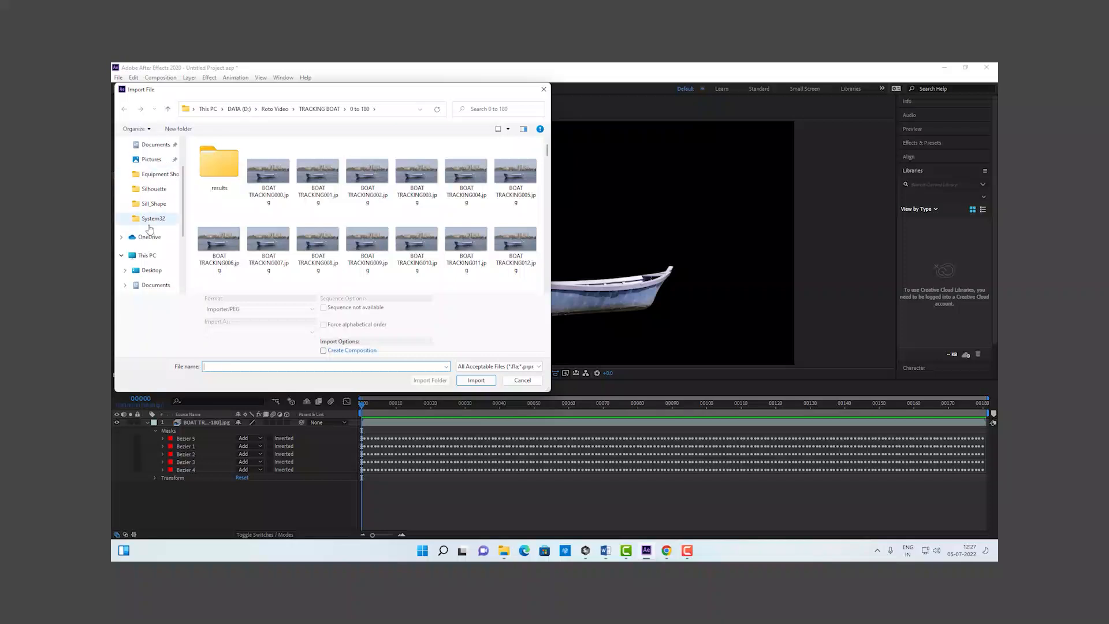
pyautogui.scroll(2, 149, 225)
pyautogui.click(153, 161)
pyautogui.doubleClick(228, 185)
pyautogui.doubleClick(223, 162)
pyautogui.click(222, 168)
pyautogui.click(477, 379)
pyautogui.click(575, 357)
# Place the rendered Targa sequence above the boat footage layer, and hide and collapse the footage layer.
pyautogui.moveTo(144, 202); pyautogui.dragTo(213, 420)
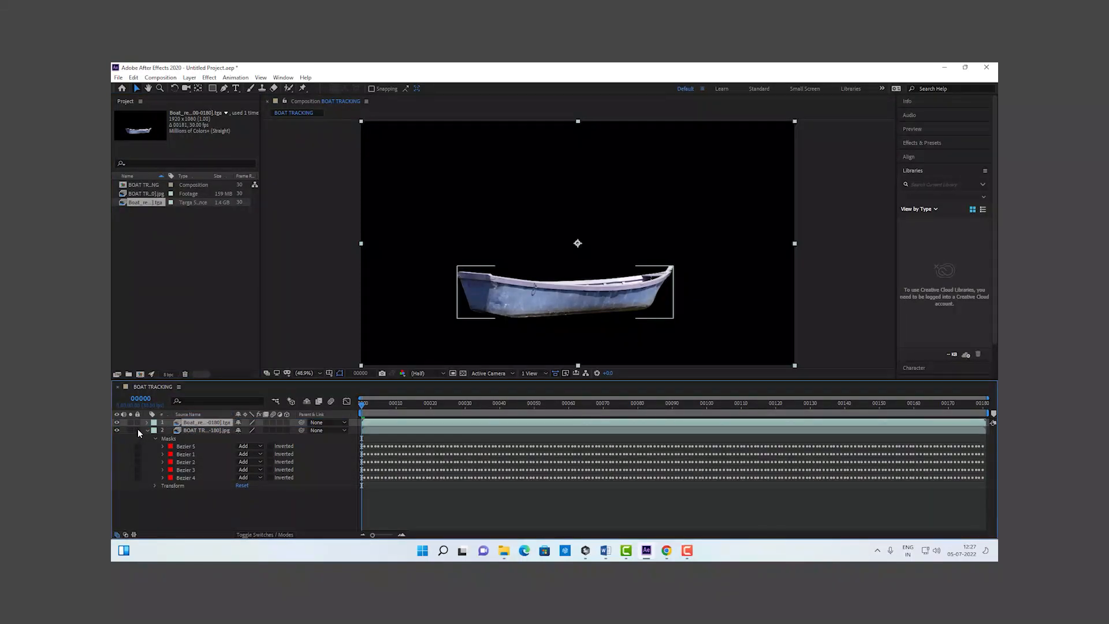
pyautogui.click(146, 430)
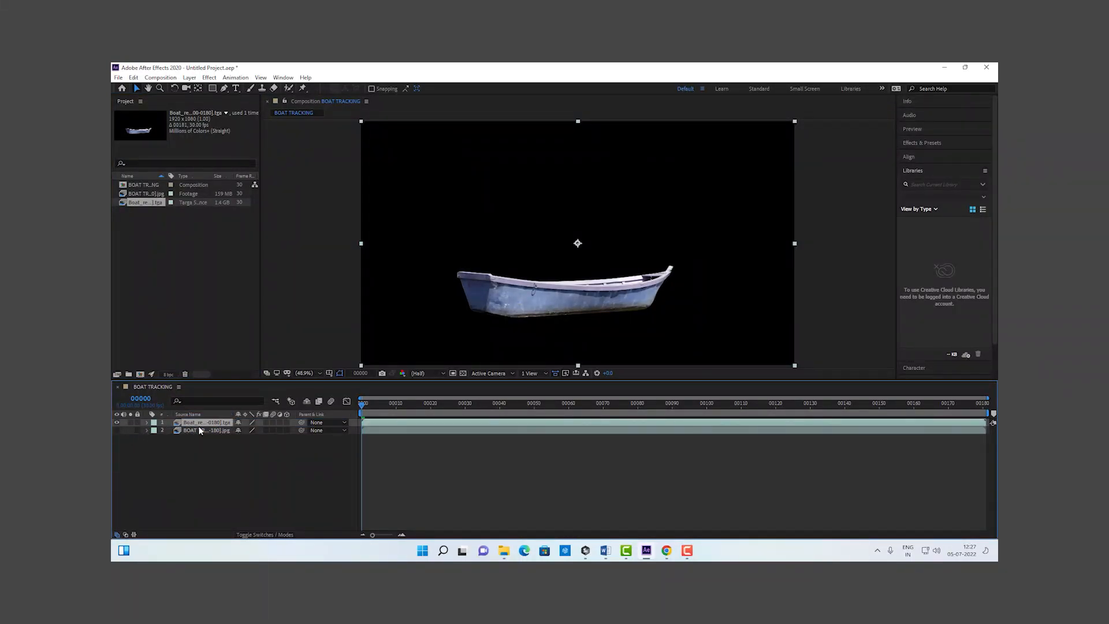
# View the rendered sequence's alpha channel in the composition and return the display to RGB.
pyautogui.click(402, 374)
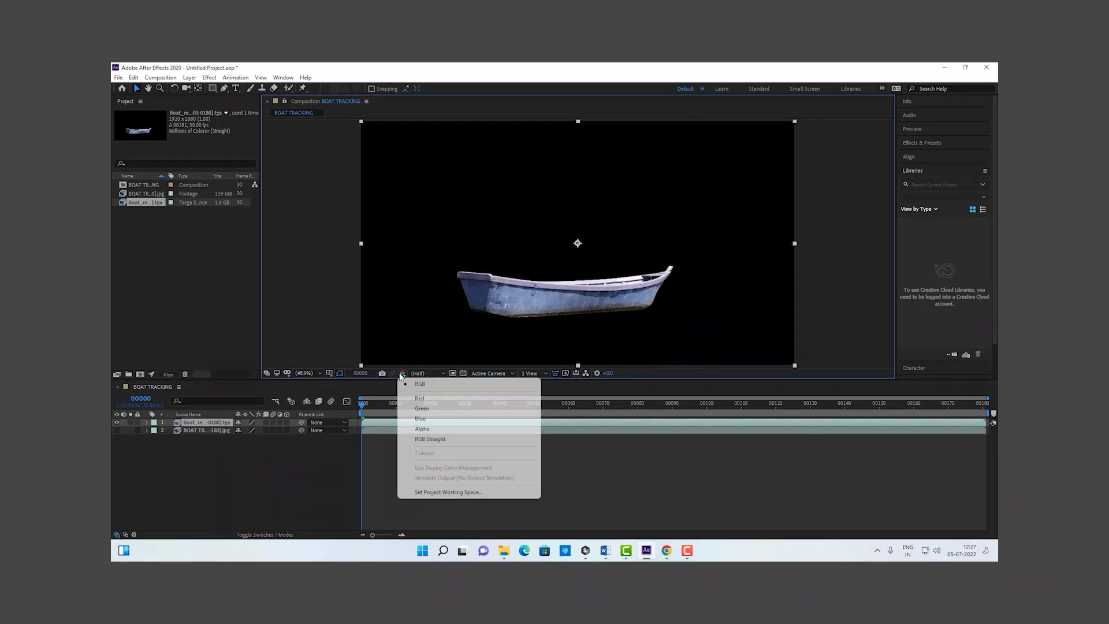
pyautogui.click(427, 430)
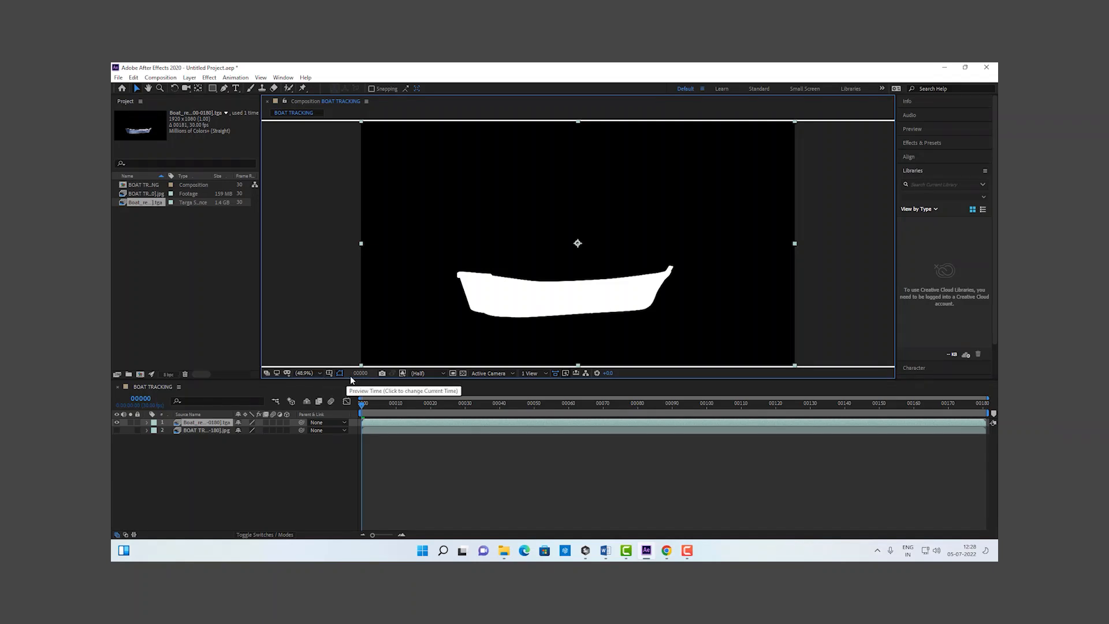
pyautogui.click(402, 373)
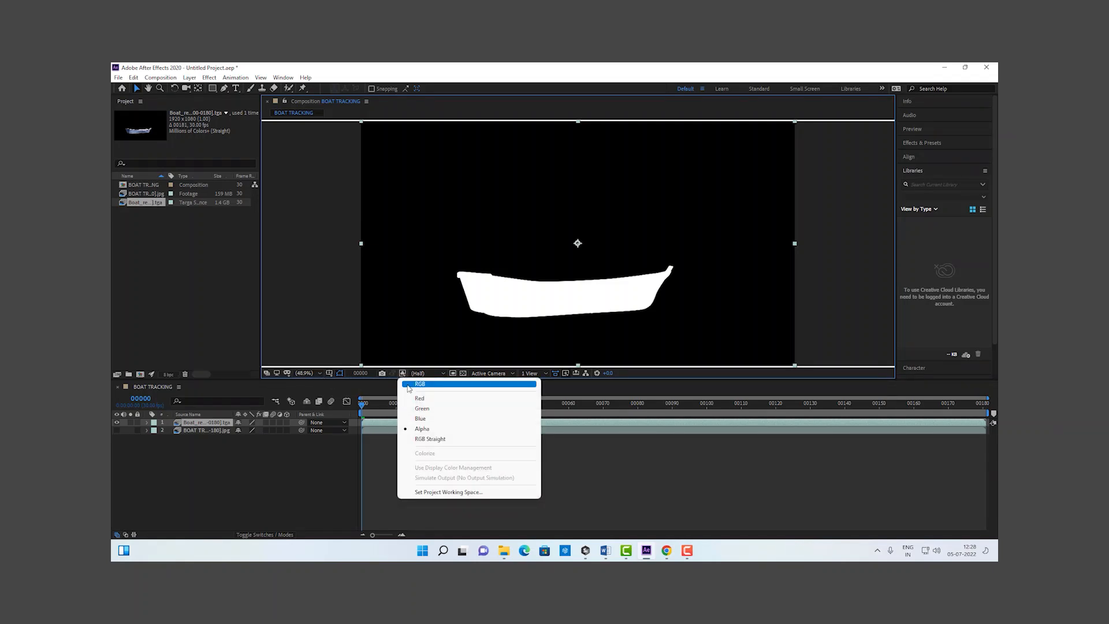
pyautogui.click(412, 384)
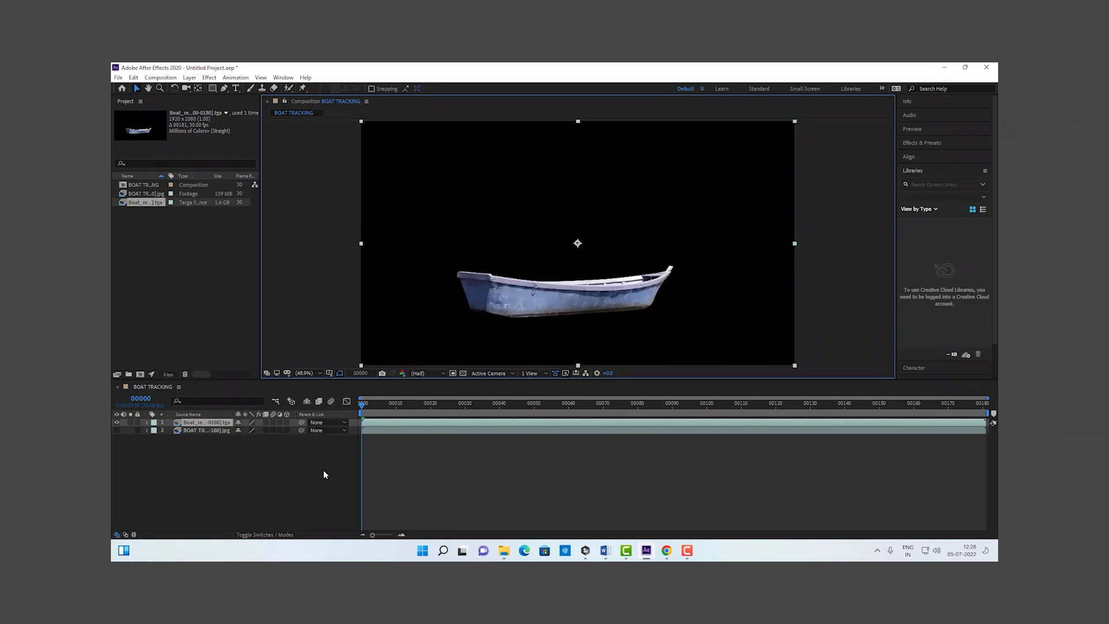
# Hide the rendered sequence layer and compare it with the masked footage layer by selecting each.
pyautogui.click(117, 422)
pyautogui.click(197, 430)
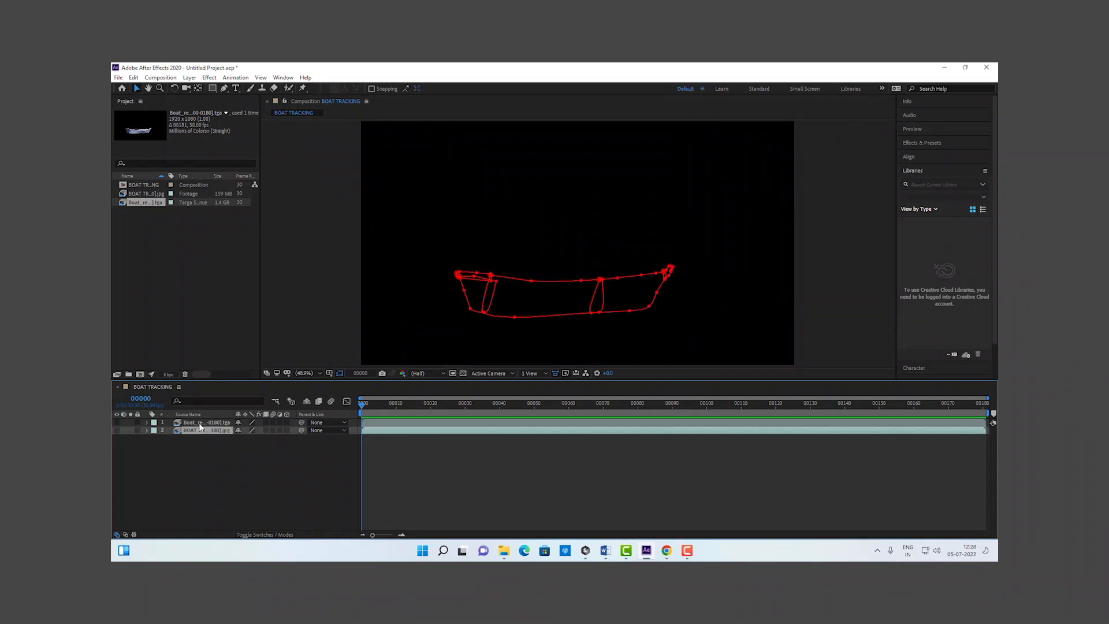
pyautogui.click(200, 422)
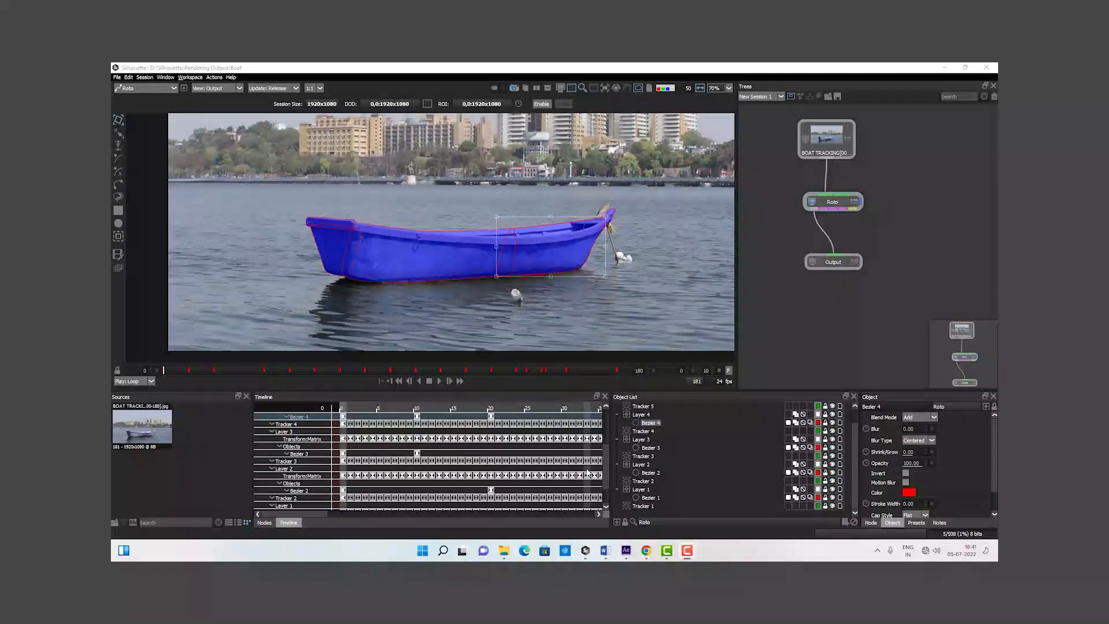
# In Silhouette, select the shapes Bezier 1 to Bezier 5 together and display the Roto node's parameters.
pyautogui.click(649, 498)
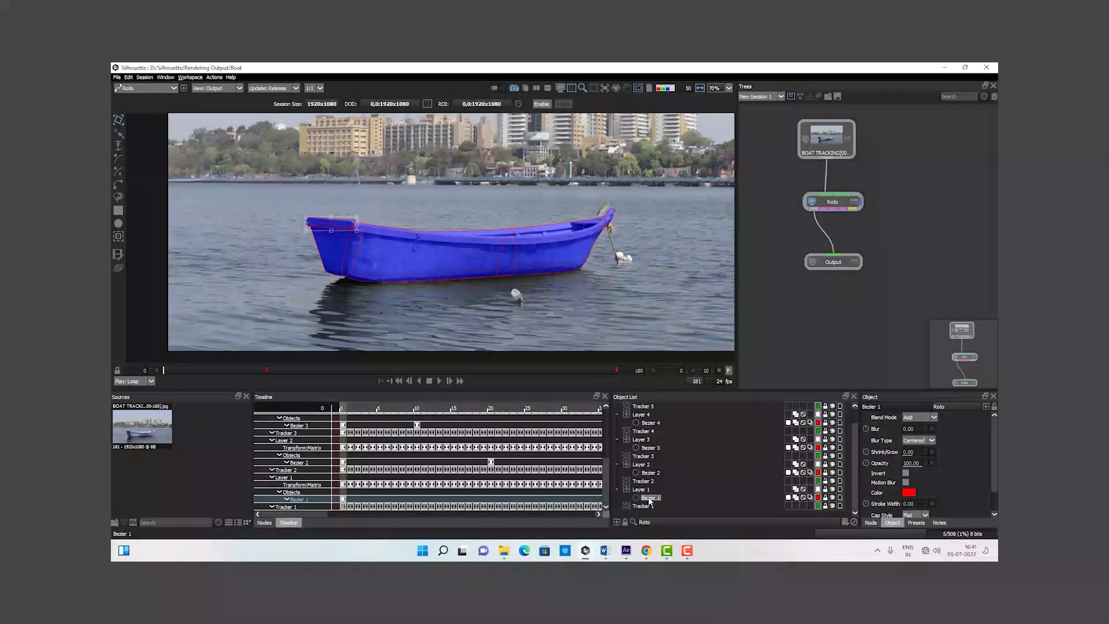
pyautogui.keyDown('ctrl'); pyautogui.click(650, 472); pyautogui.keyUp('ctrl')
pyautogui.keyDown('ctrl'); pyautogui.click(650, 448); pyautogui.keyUp('ctrl')
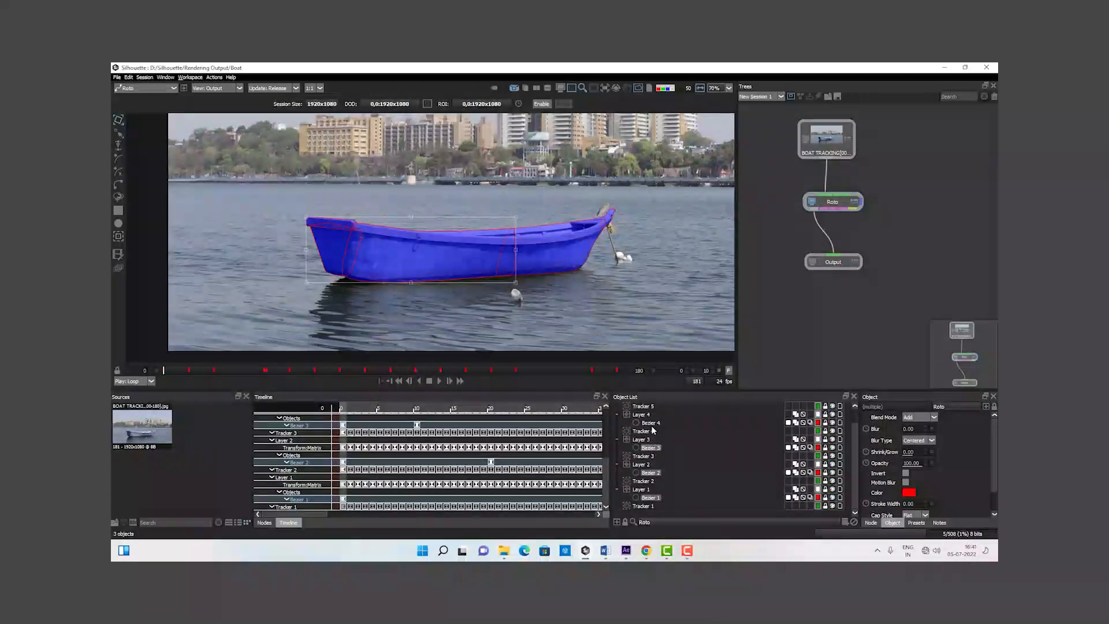
pyautogui.keyDown('ctrl'); pyautogui.click(651, 423); pyautogui.keyUp('ctrl')
pyautogui.scroll(1, 657, 449)
pyautogui.keyDown('ctrl'); pyautogui.click(651, 415); pyautogui.keyUp('ctrl')
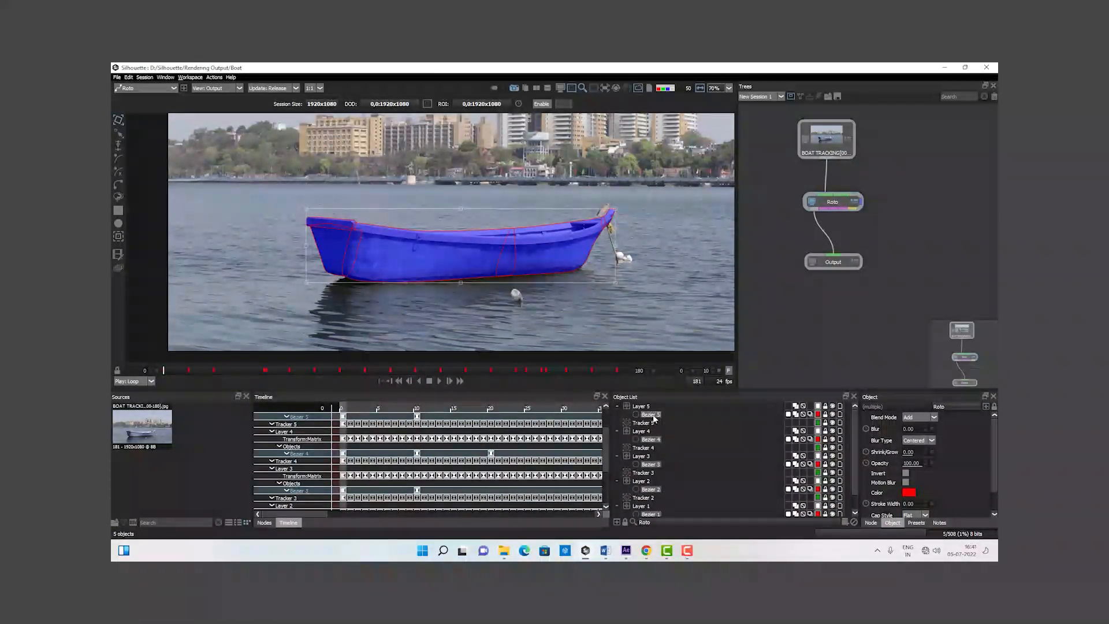
pyautogui.click(870, 522)
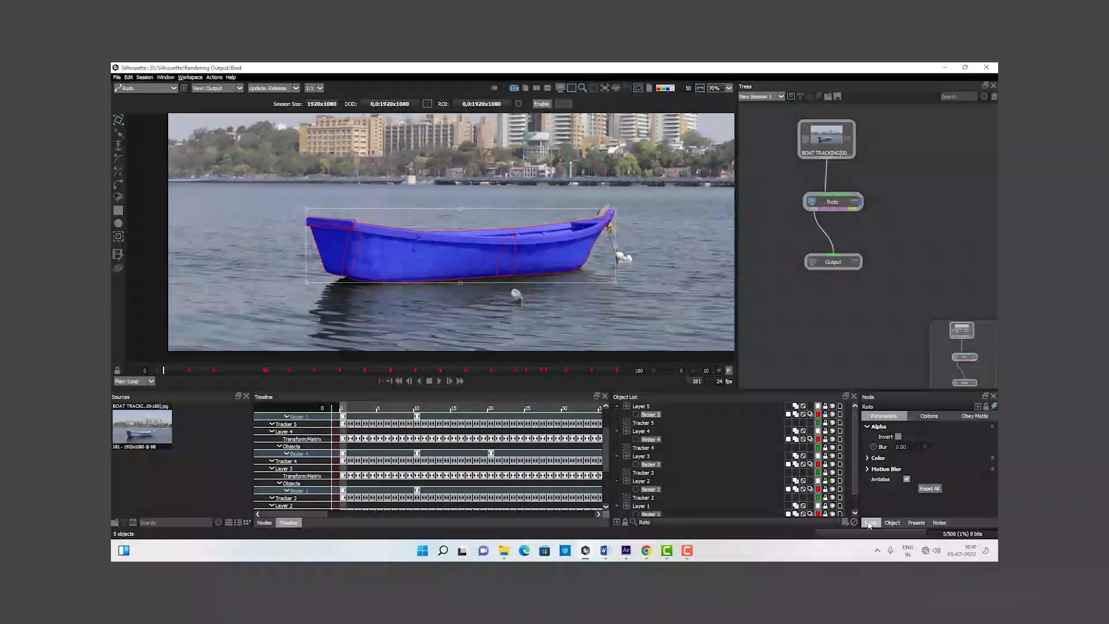
# Enable the Roto node's Color option, try a fill opacity of 100 and return it to 0.
pyautogui.click(867, 459)
pyautogui.click(910, 469)
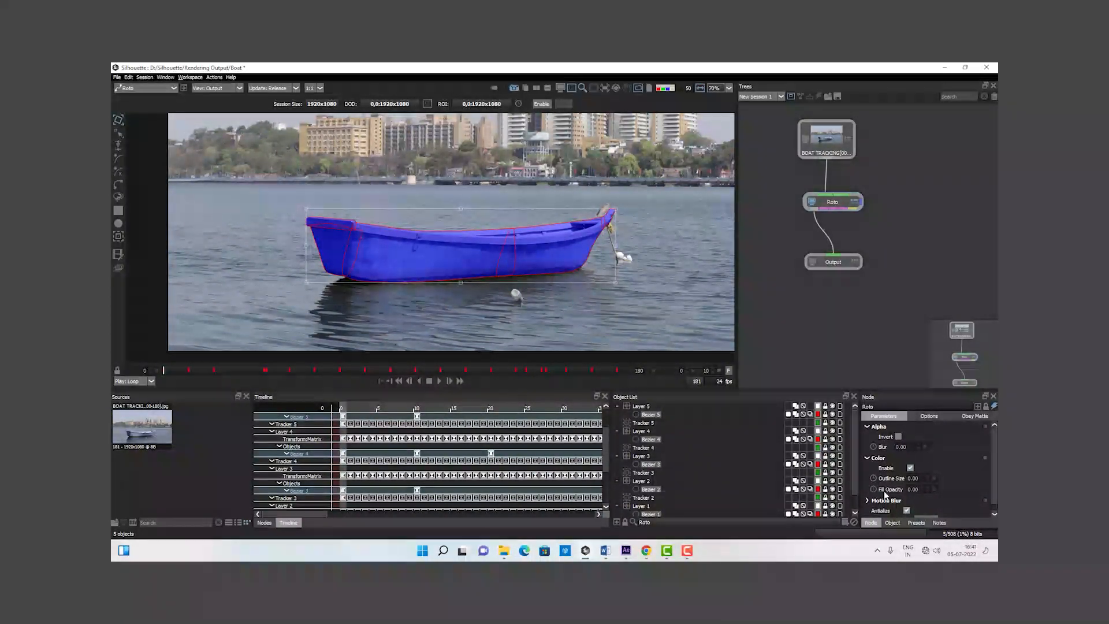
pyautogui.moveTo(930, 489); pyautogui.dragTo(951, 491)
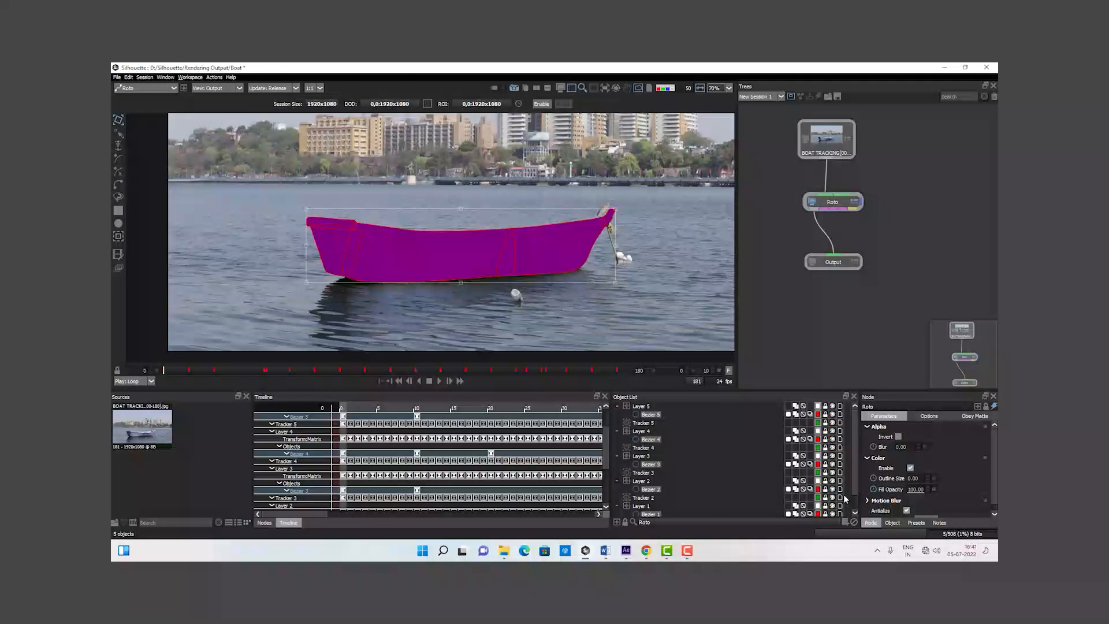
pyautogui.moveTo(908, 492); pyautogui.dragTo(867, 499)
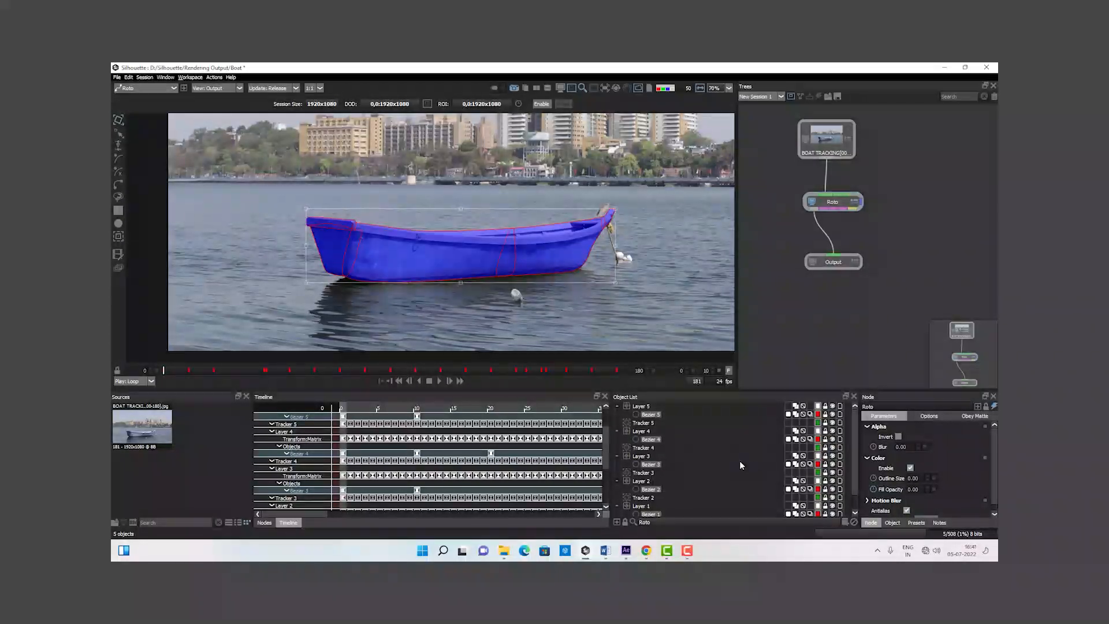
pyautogui.scroll(-1, 906, 480)
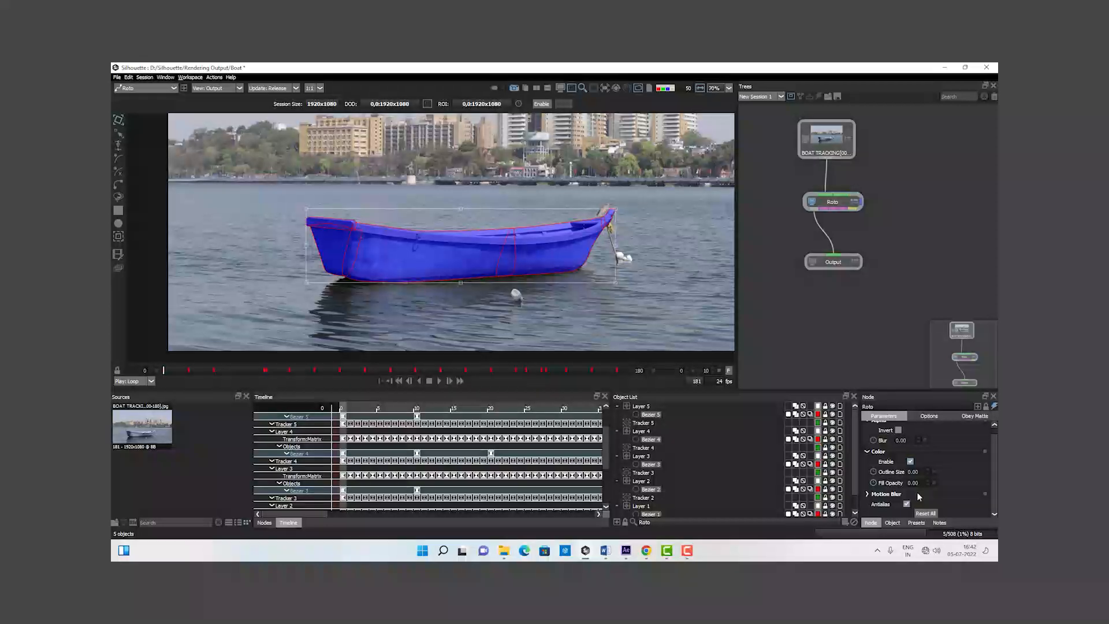
# Assign Bezier 1 to the Red channel, Bezier 2 to Green and Bezier 3 to Blue.
pyautogui.click(651, 514)
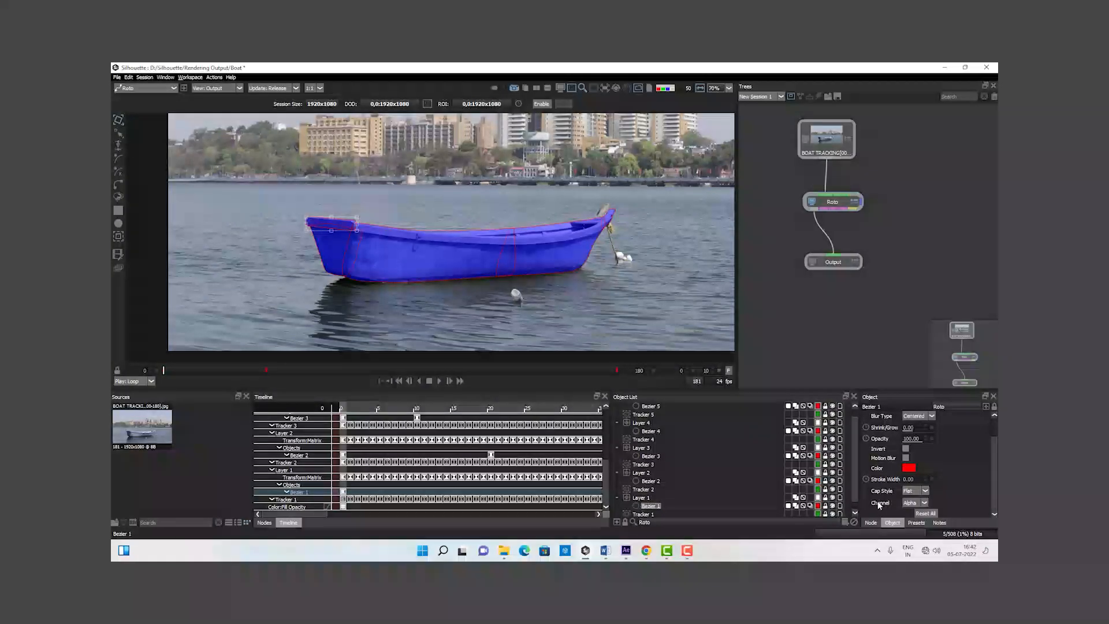
pyautogui.click(913, 503)
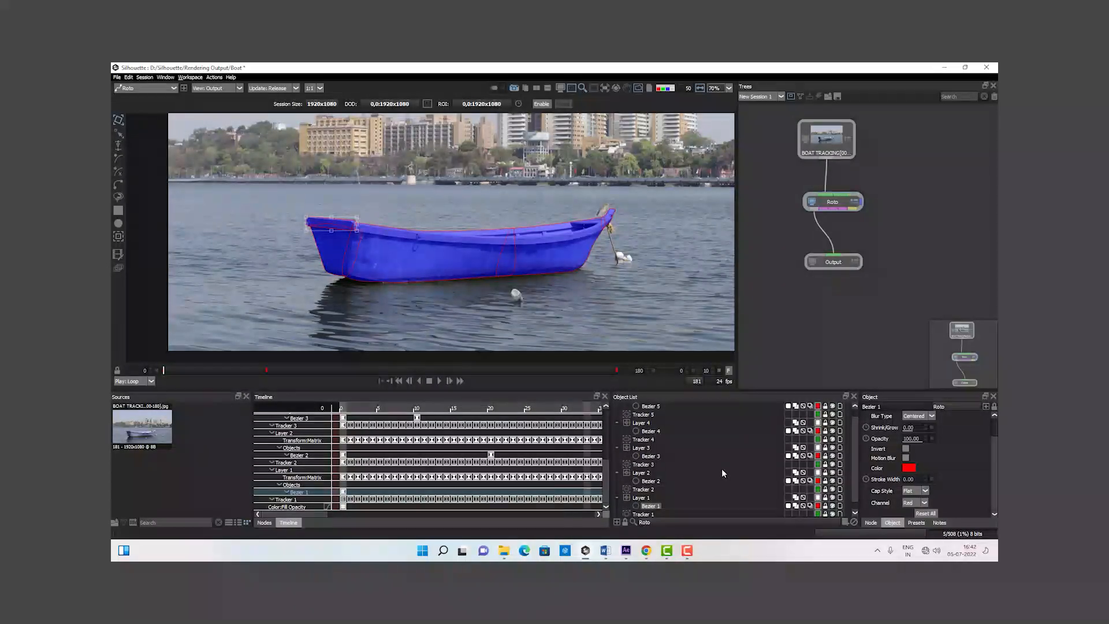
pyautogui.click(650, 481)
pyautogui.click(915, 503)
pyautogui.click(911, 522)
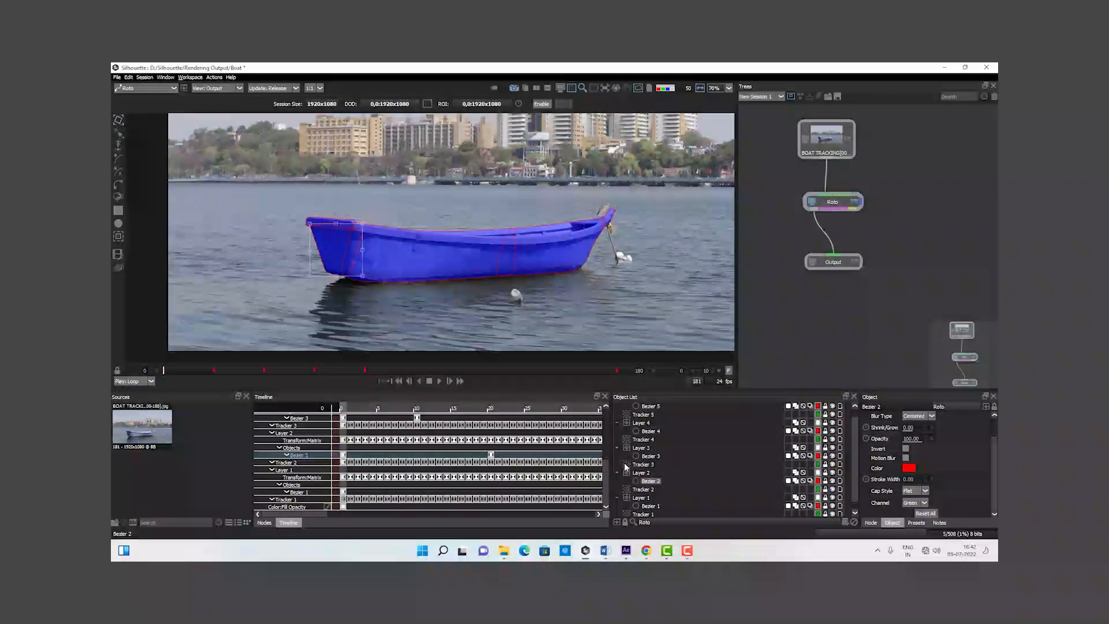
pyautogui.click(649, 456)
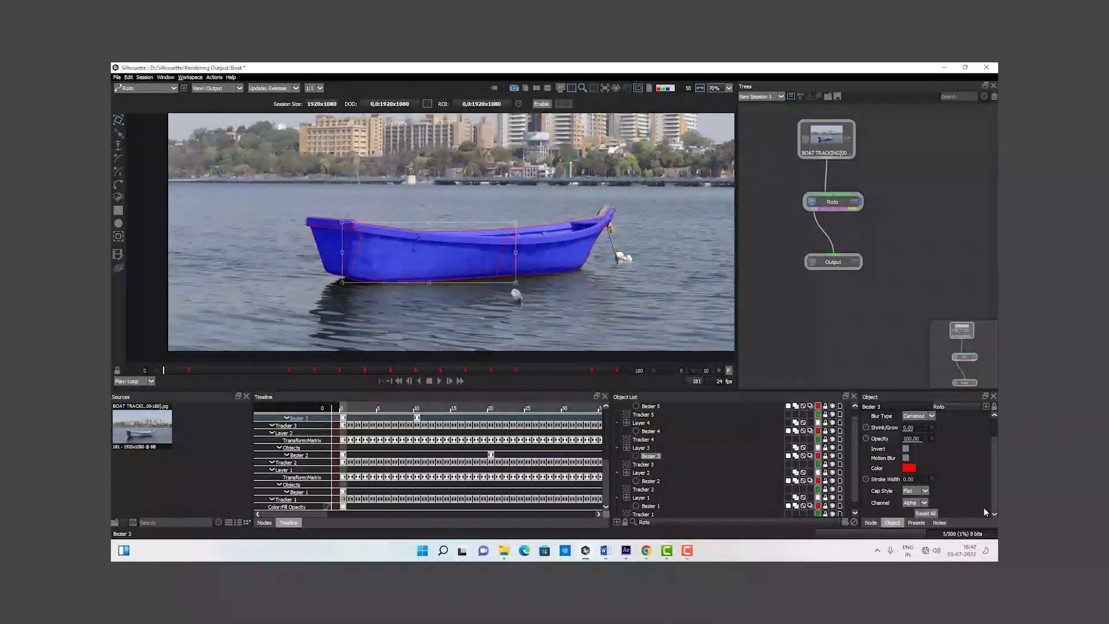
pyautogui.click(924, 504)
pyautogui.click(913, 522)
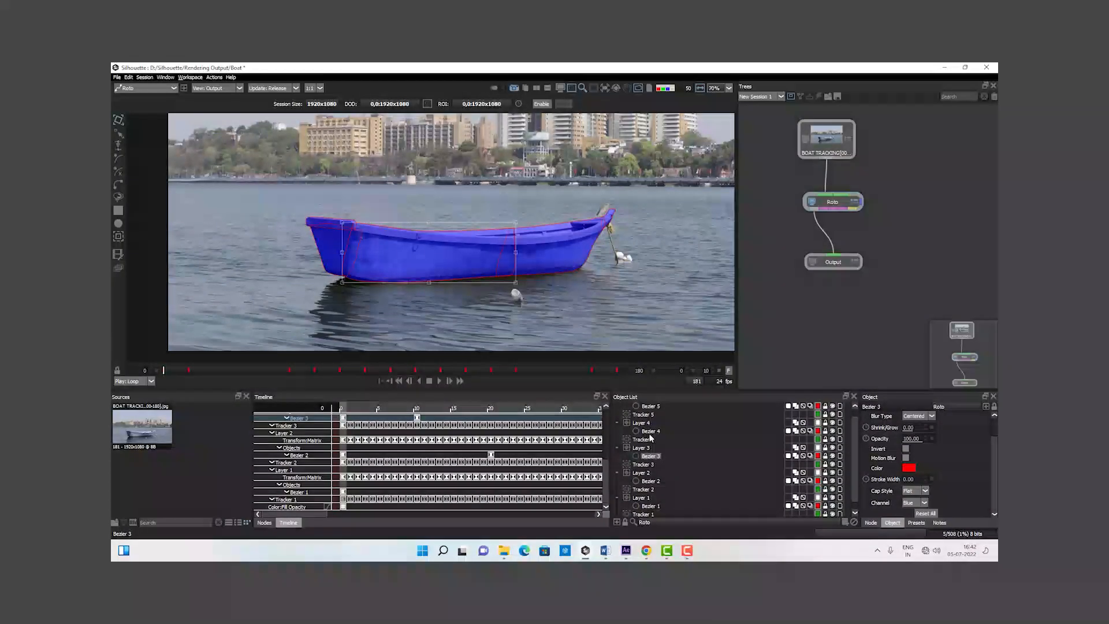
# Assign Bezier 4 to the Red channel and Bezier 5 to Alpha.
pyautogui.click(650, 432)
pyautogui.click(913, 503)
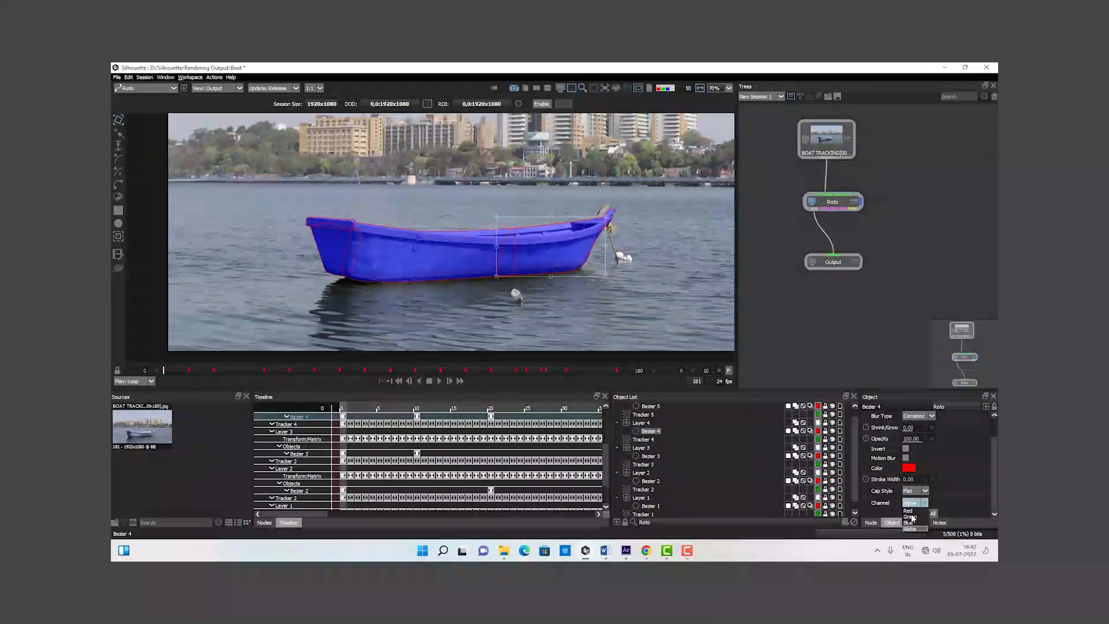
pyautogui.click(908, 511)
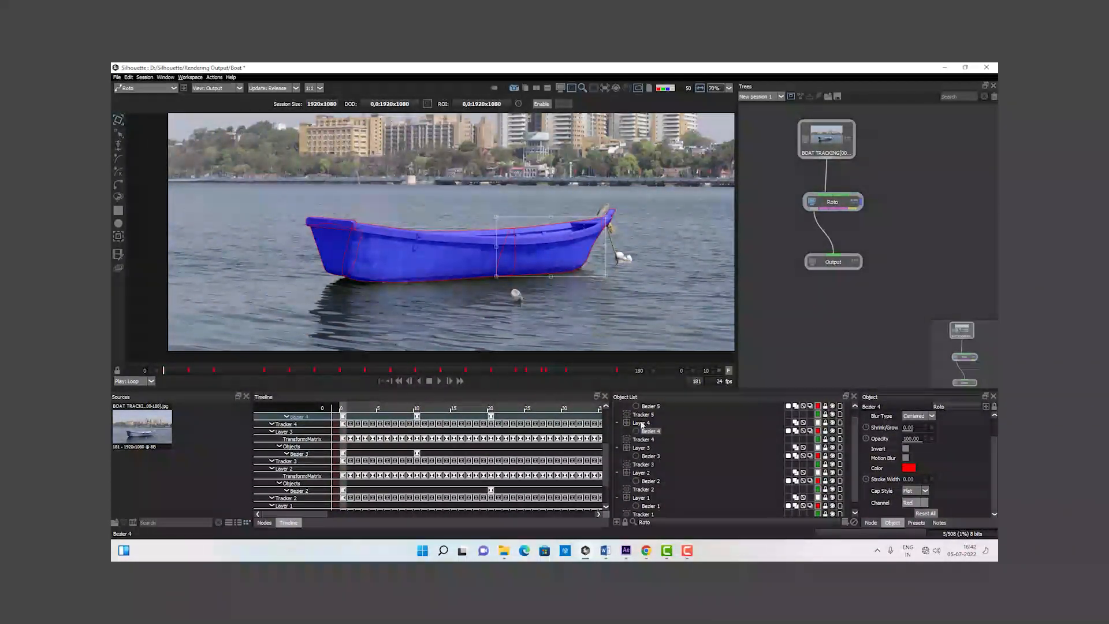
pyautogui.click(650, 406)
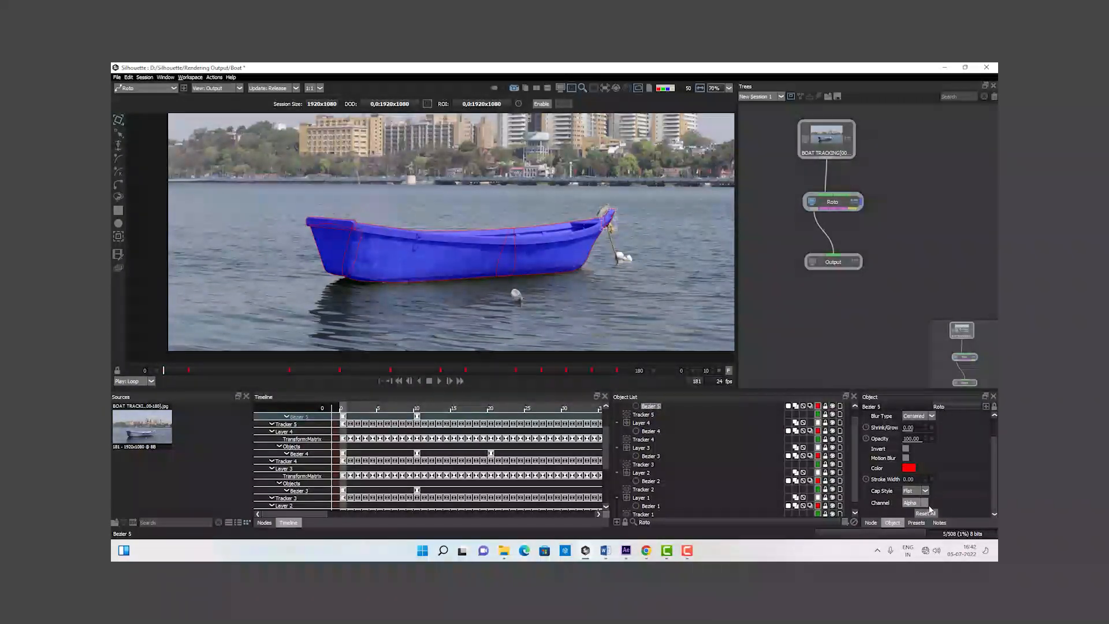
pyautogui.click(924, 503)
pyautogui.click(916, 528)
# Select the two shapes at the boat's left end, Bezier 1 and Bezier 2, and assign both to the Red channel.
pyautogui.click(324, 234)
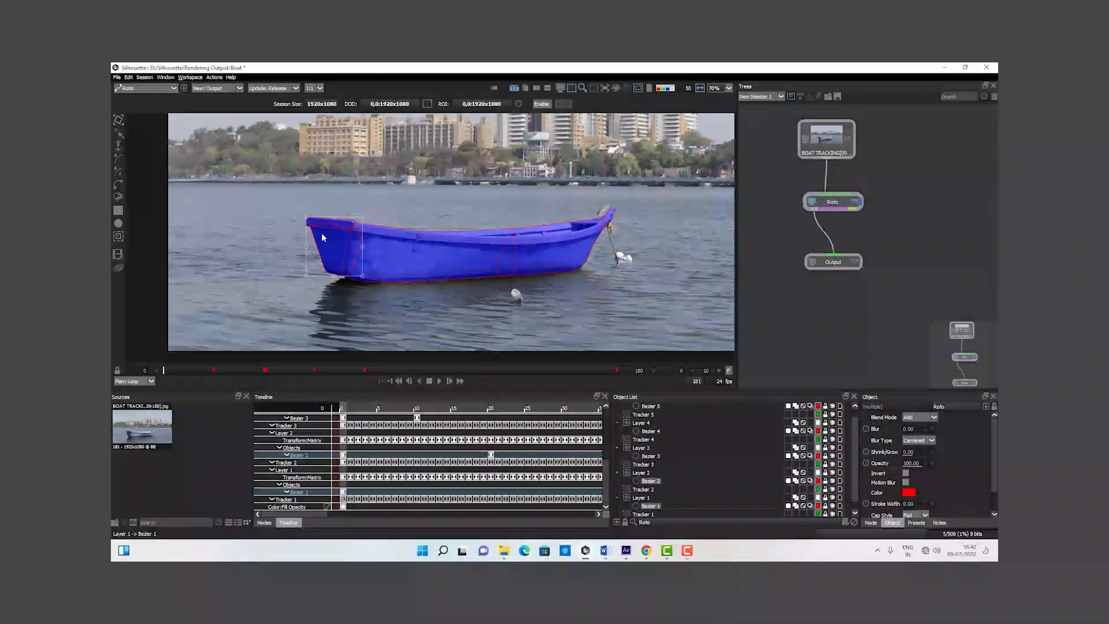
pyautogui.scroll(-1, 920, 485)
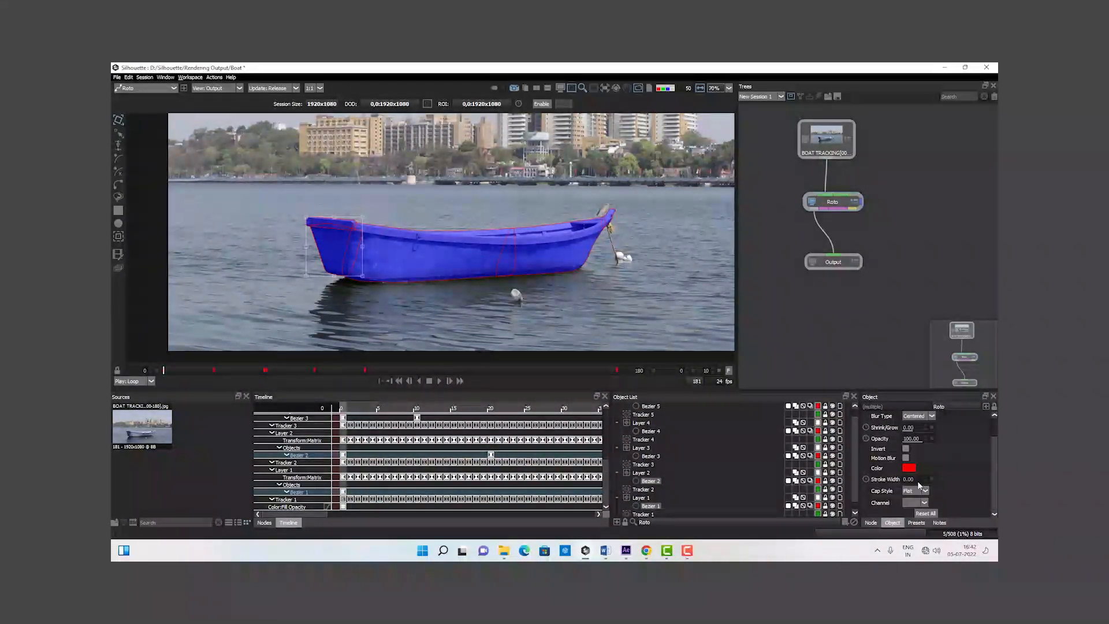
pyautogui.click(915, 503)
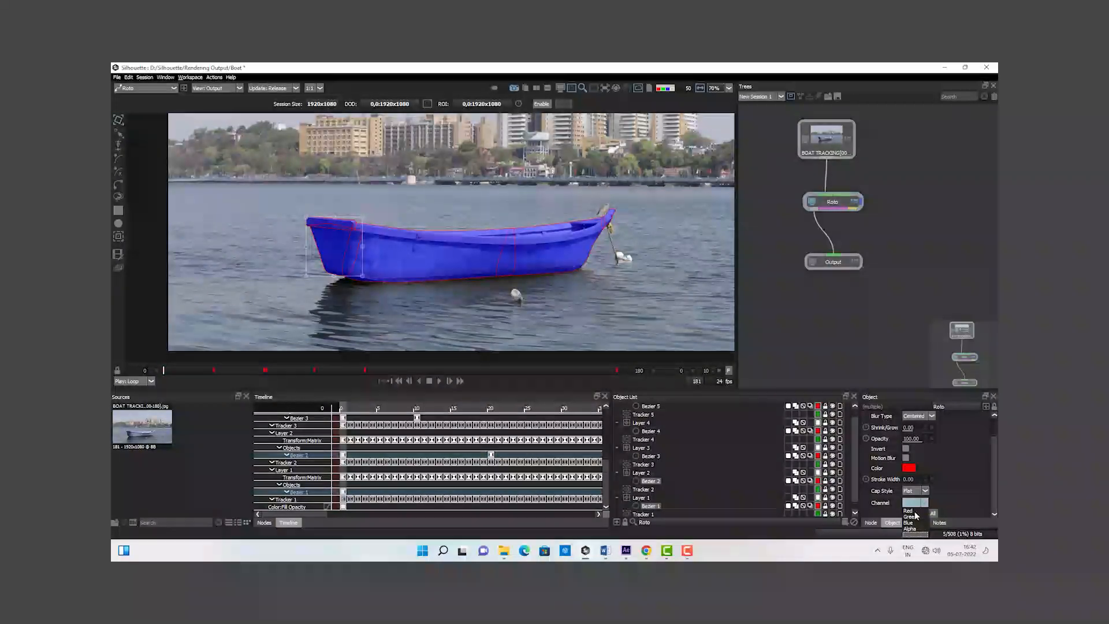
pyautogui.click(916, 515)
# Select Bezier 3 over the middle of the boat and assign it to the Green channel.
pyautogui.moveTo(450, 191); pyautogui.dragTo(543, 302)
pyautogui.moveTo(408, 195); pyautogui.dragTo(431, 315)
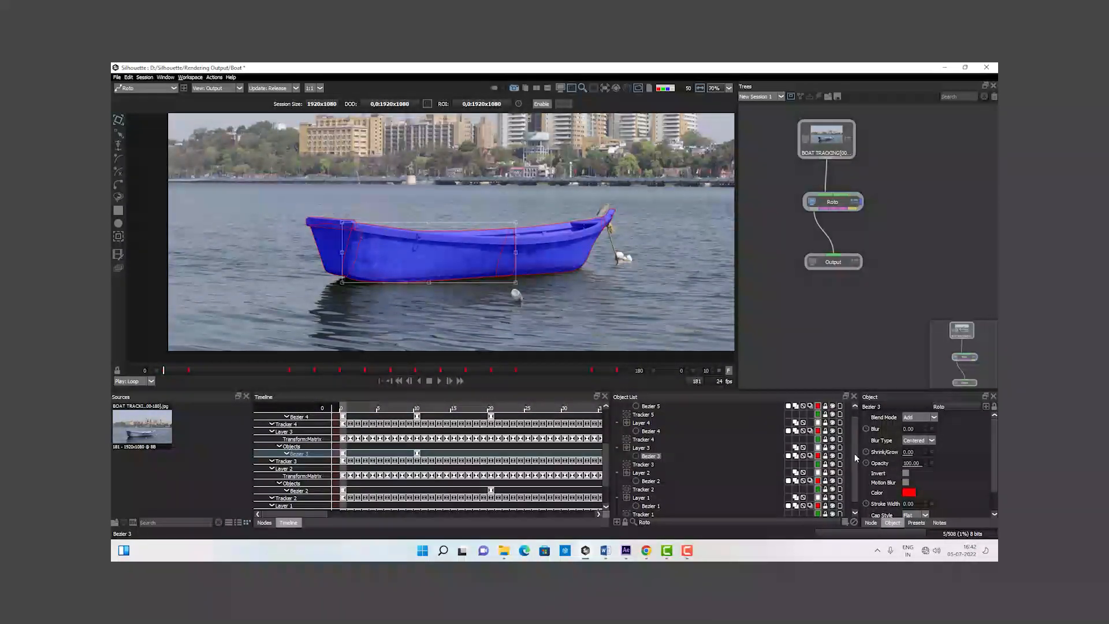
pyautogui.scroll(-1, 883, 462)
pyautogui.click(923, 503)
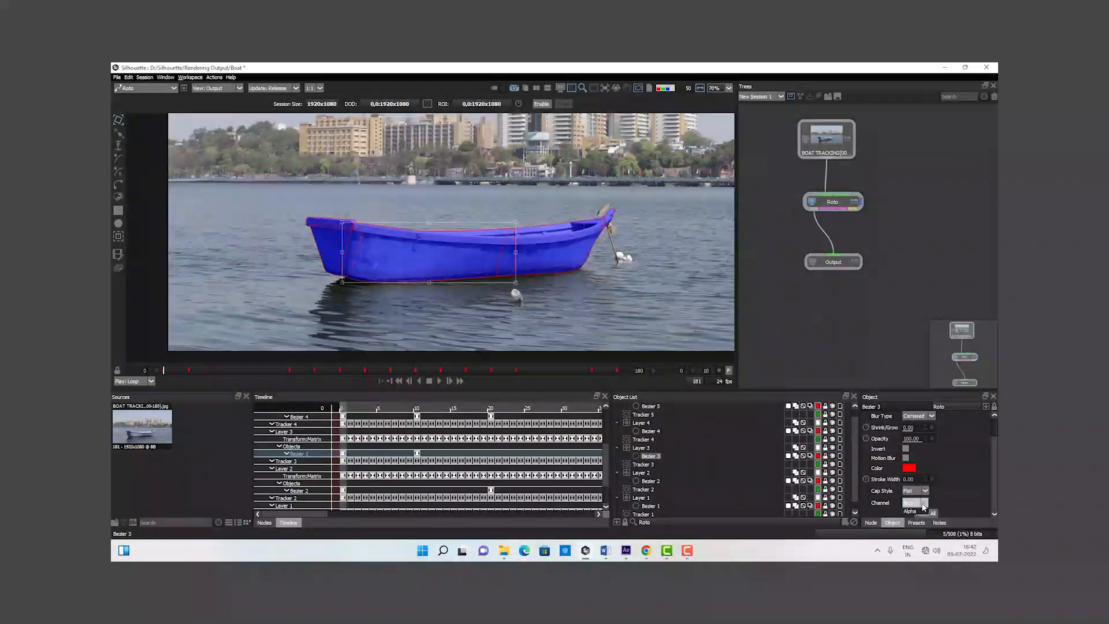
pyautogui.click(912, 524)
# Select Bezier 4 and Bezier 5 at the boat's right end, assign both to the Blue channel and deselect them.
pyautogui.moveTo(558, 149); pyautogui.dragTo(696, 324)
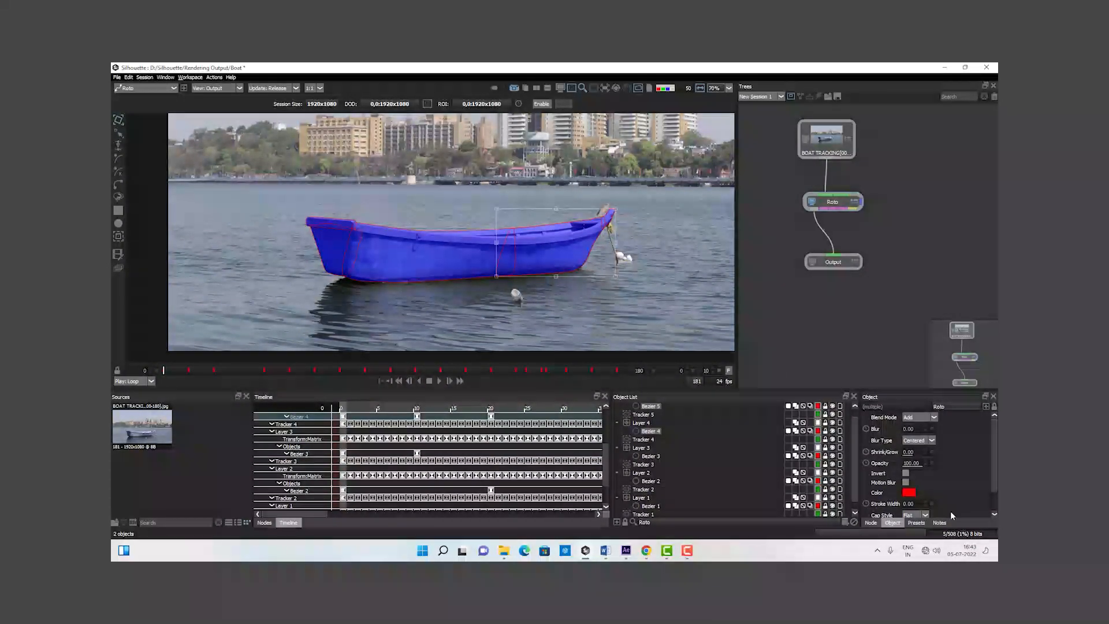
pyautogui.scroll(-1, 951, 510)
pyautogui.click(923, 503)
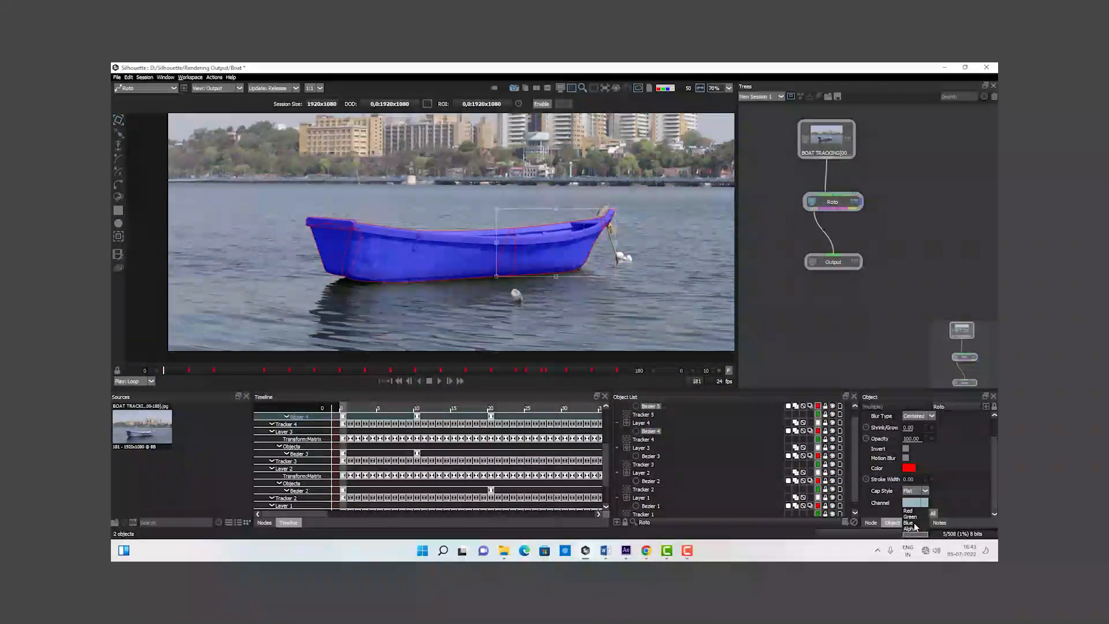
pyautogui.click(923, 515)
pyautogui.click(627, 300)
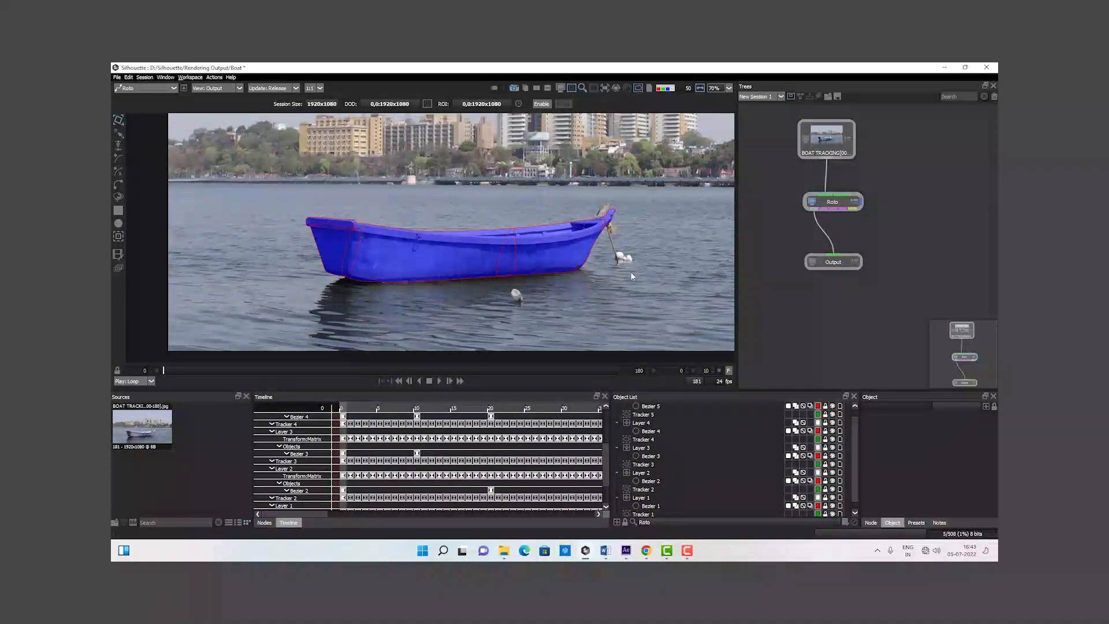
# Switch the viewer to Channels and examine the coloured shapes and their overlaps along the boat.
pyautogui.moveTo(632, 253); pyautogui.dragTo(606, 246)
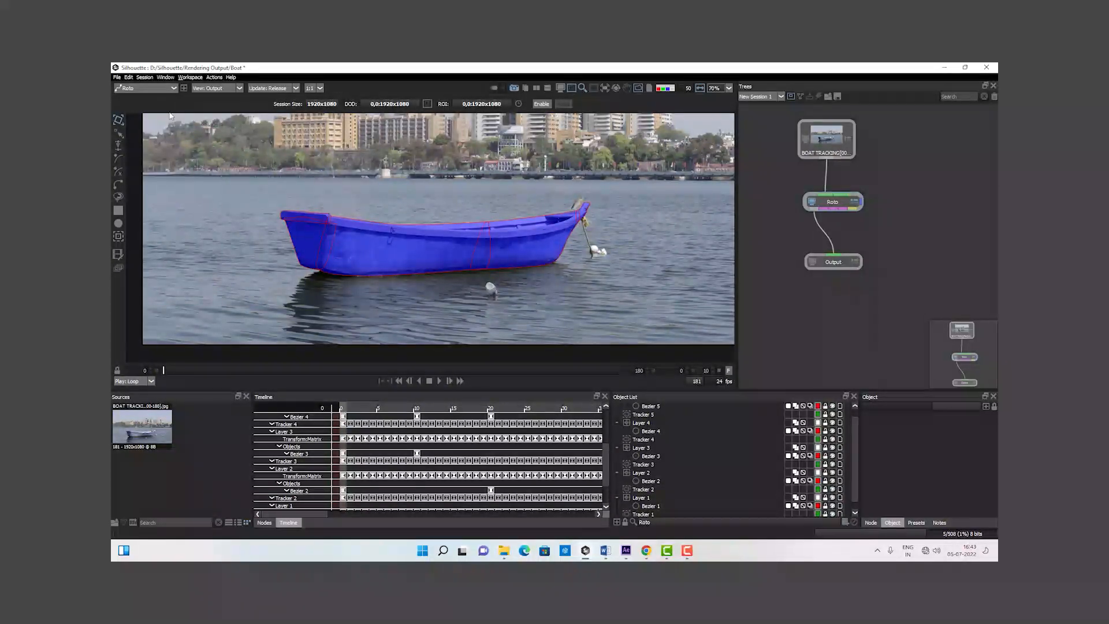
pyautogui.click(204, 90)
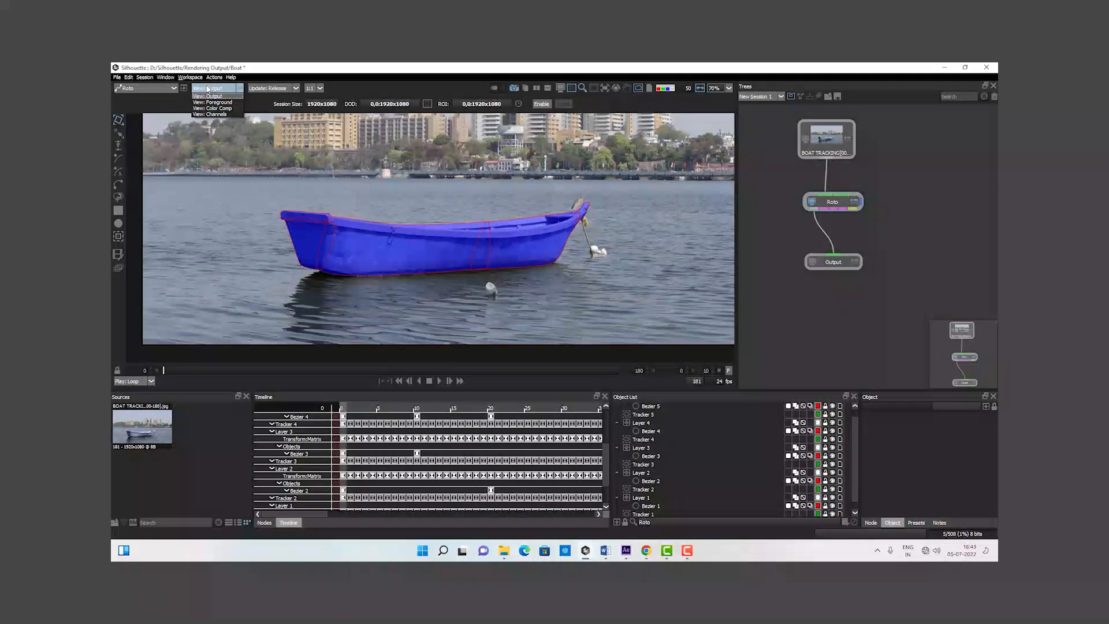
pyautogui.click(215, 115)
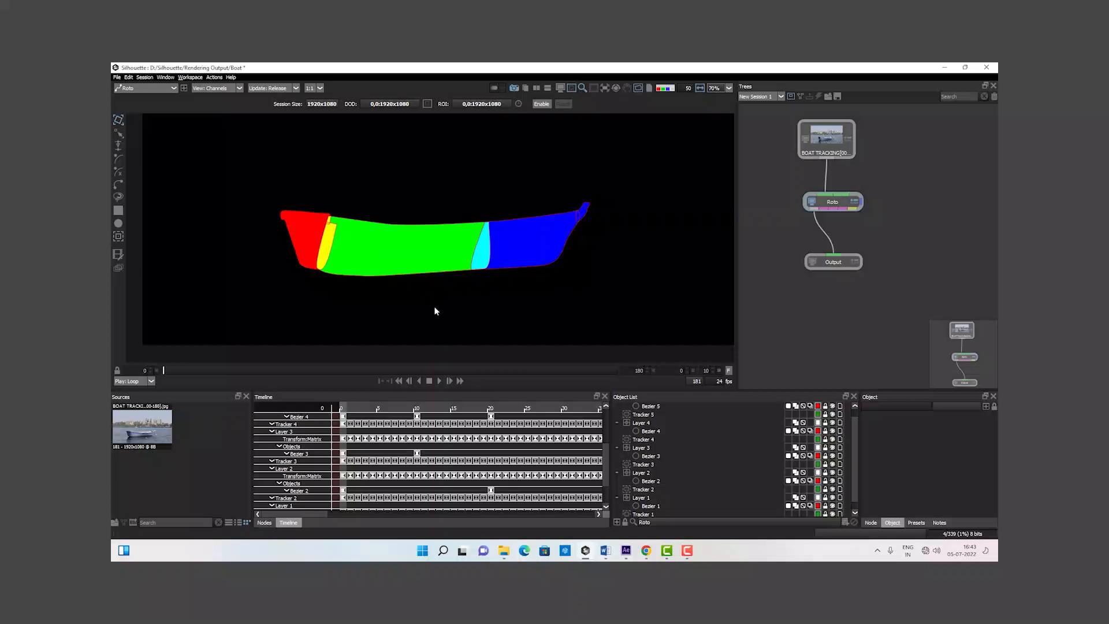
pyautogui.scroll(3, 303, 217)
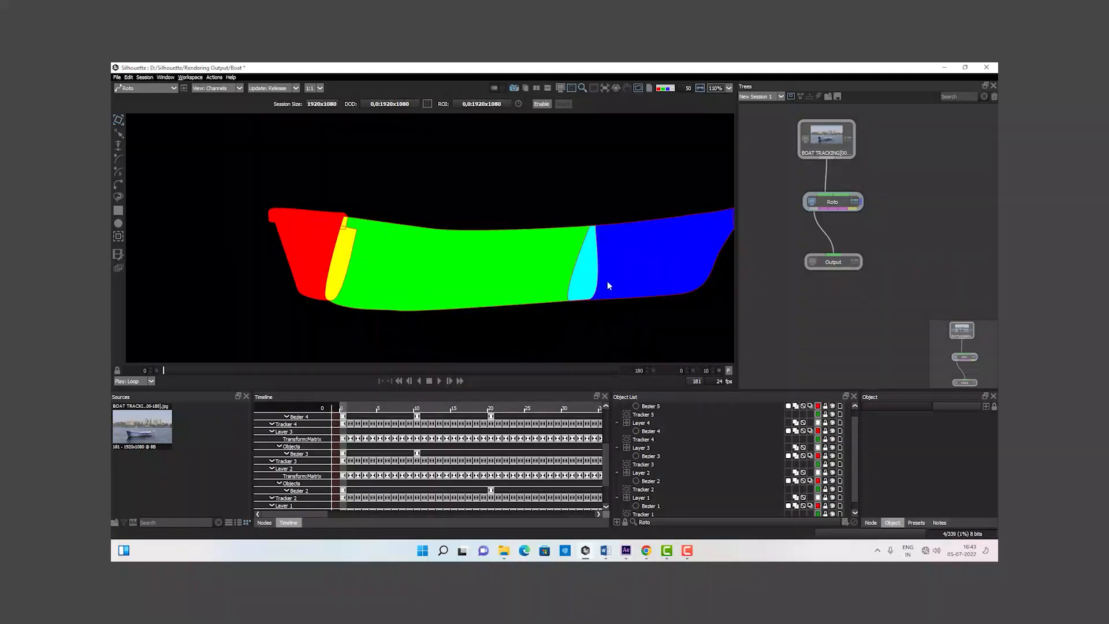
pyautogui.scroll(4, 332, 251)
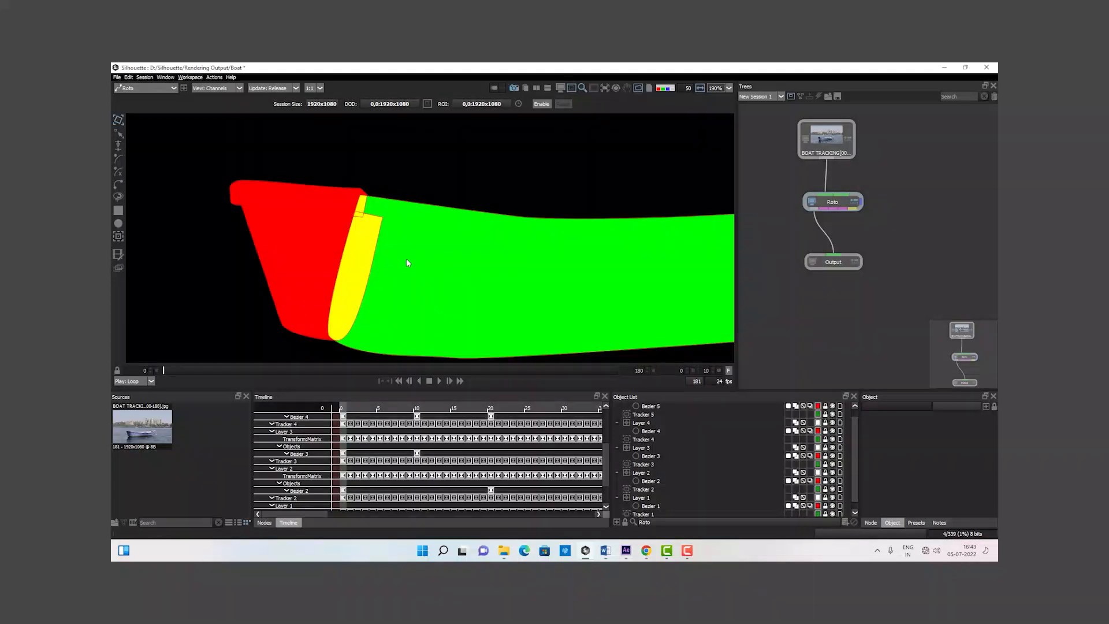
pyautogui.moveTo(461, 289); pyautogui.dragTo(114, 303)
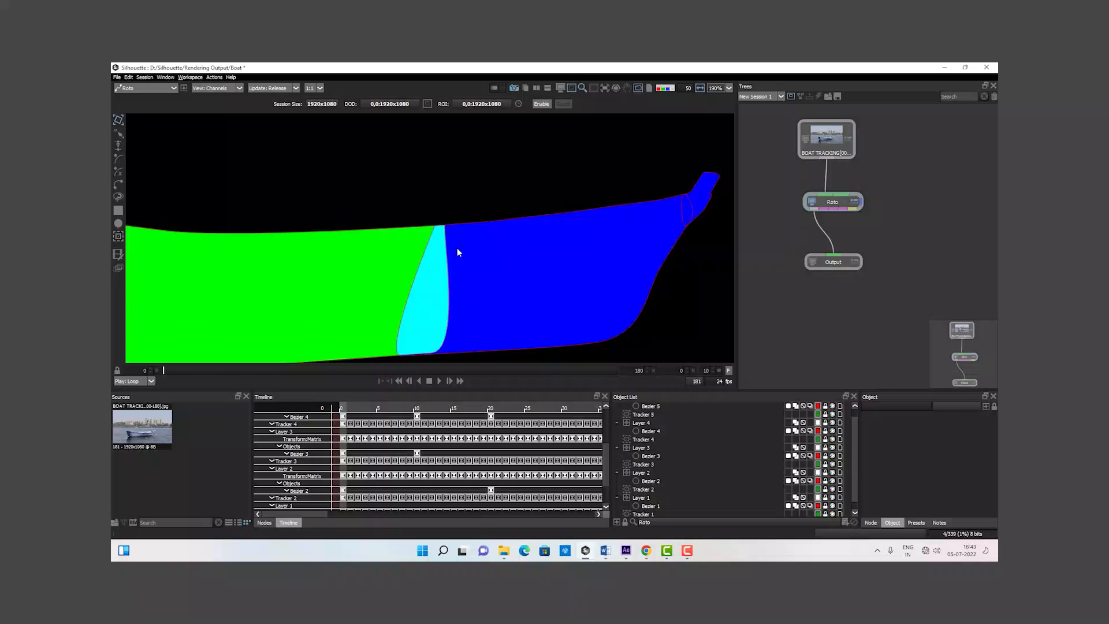
pyautogui.scroll(-5, 444, 266)
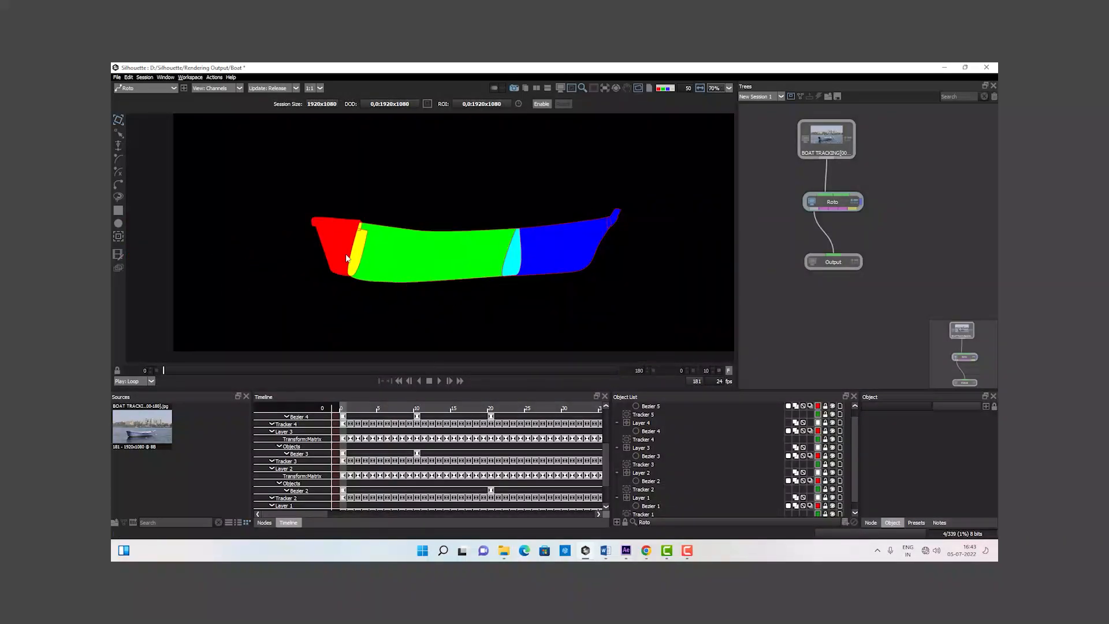
pyautogui.moveTo(539, 297); pyautogui.dragTo(493, 300)
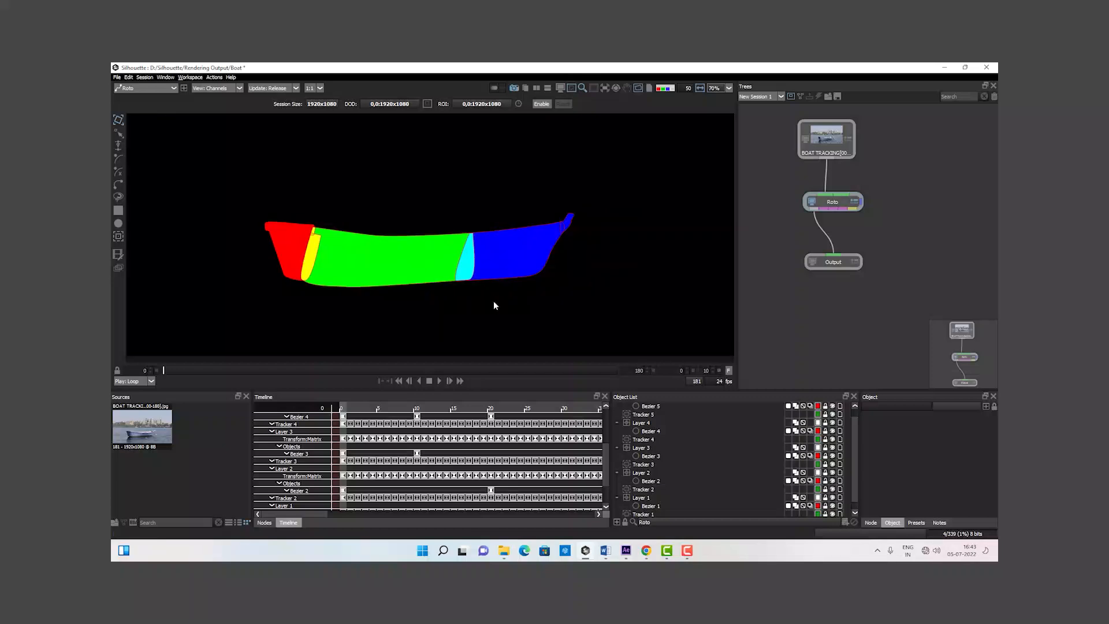
# Select all five shapes, compare the Output view with the Channels view, and deselect the shapes.
pyautogui.moveTo(224, 182)
pyautogui.mouseDown()
pyautogui.moveTo(592, 333)
pyautogui.moveTo(608, 321)
pyautogui.moveTo(282, 198)
pyautogui.moveTo(223, 163)
pyautogui.mouseUp()
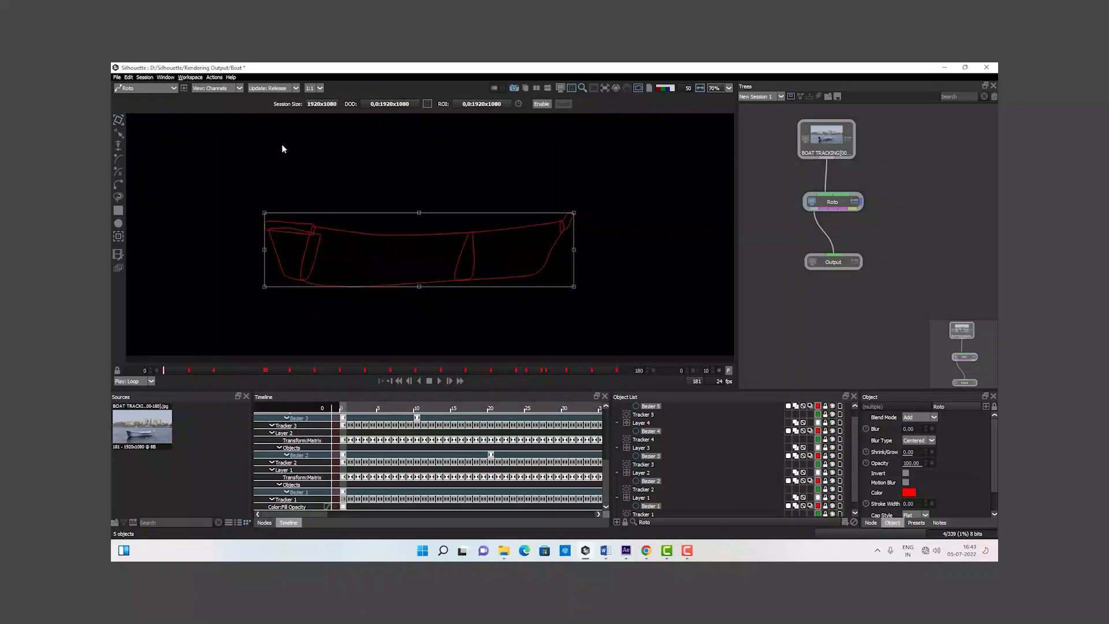
pyautogui.click(217, 90)
pyautogui.click(215, 99)
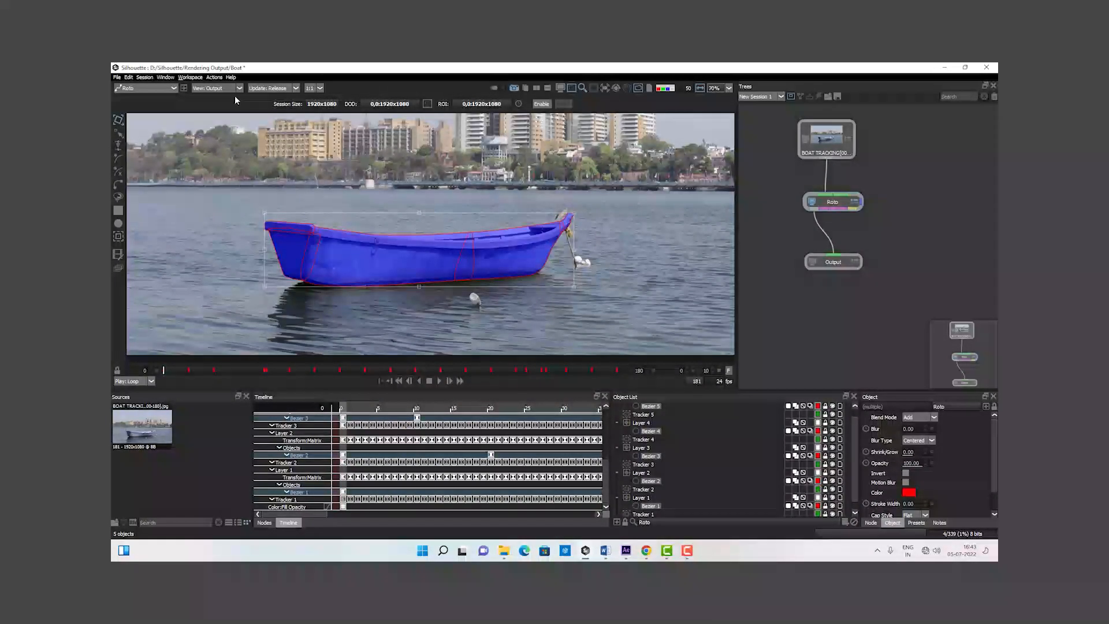
pyautogui.click(214, 88)
pyautogui.click(219, 115)
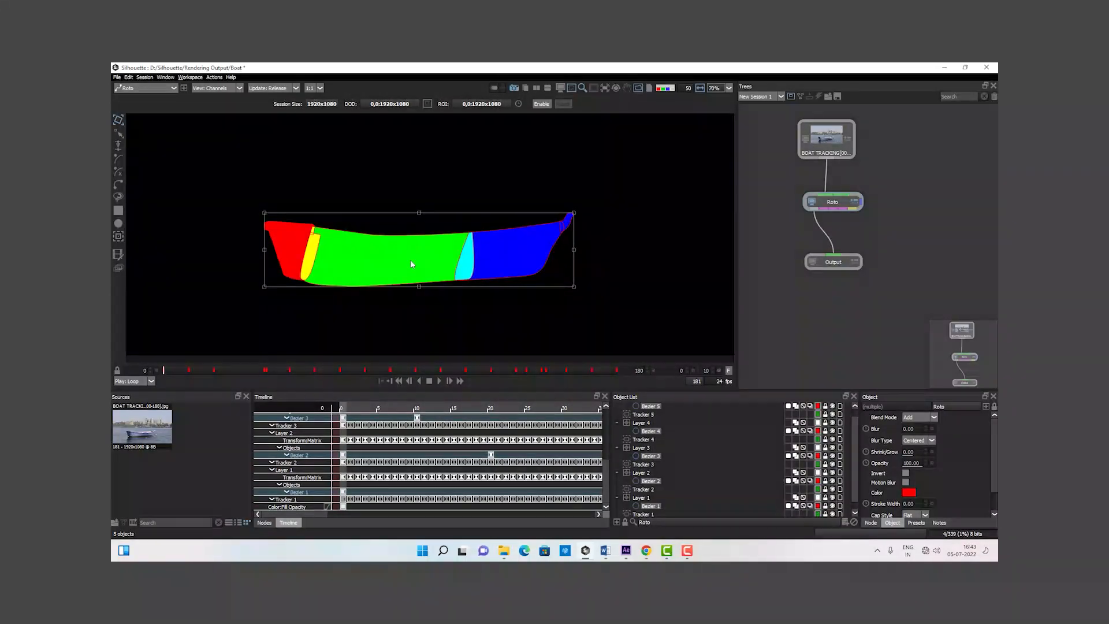
pyautogui.click(784, 300)
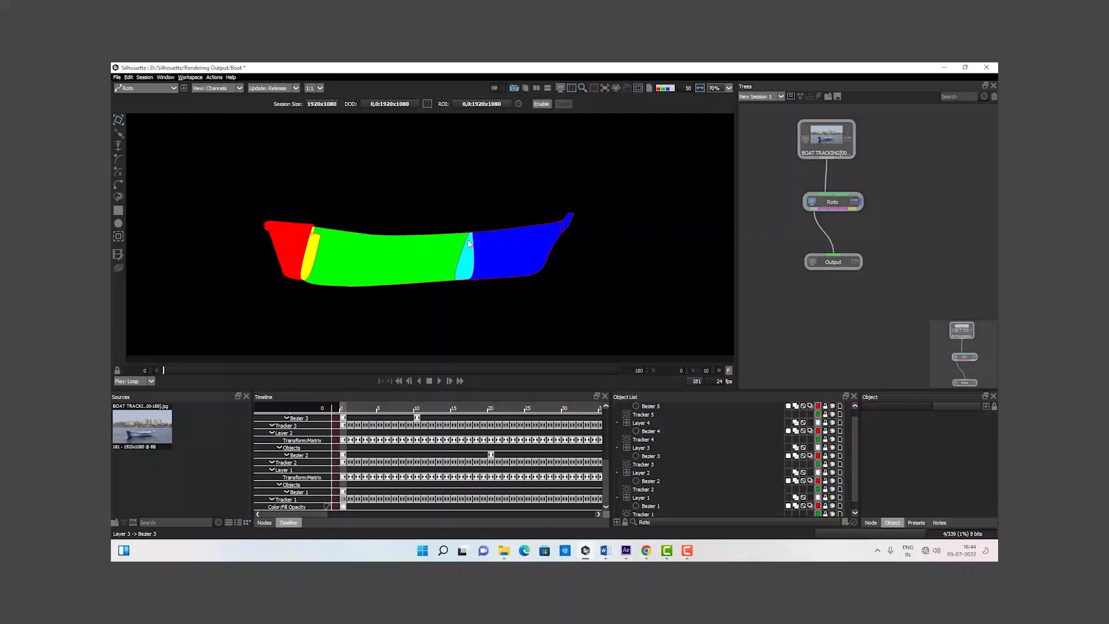
# Connect the Roto node's Channels output to the Output node's input in place of its regular output.
pyautogui.moveTo(837, 209); pyautogui.dragTo(827, 211)
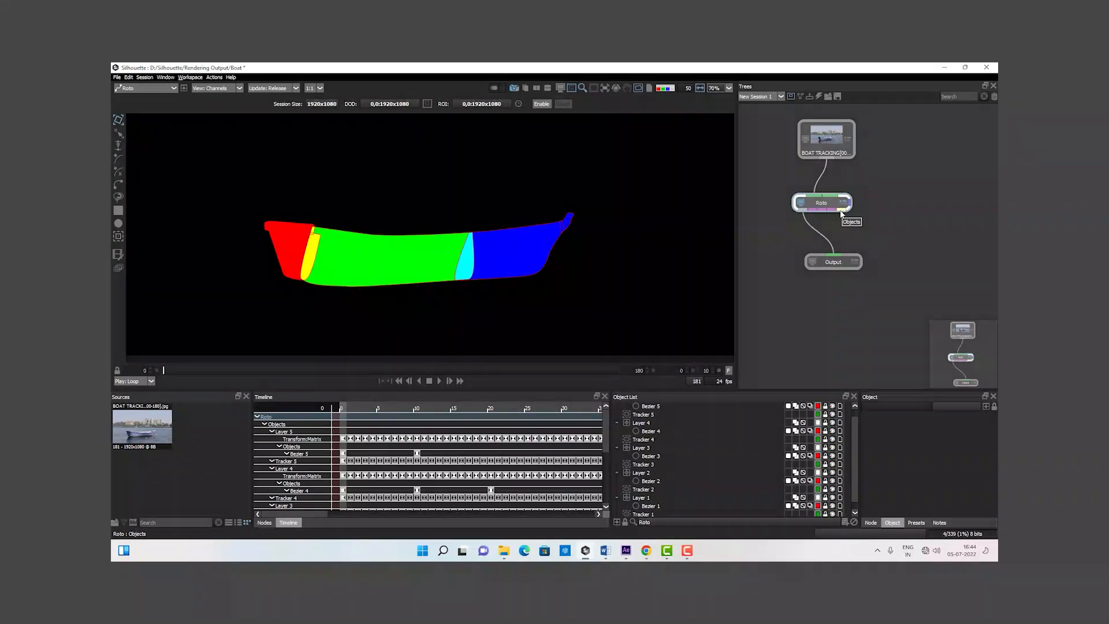
pyautogui.moveTo(833, 254); pyautogui.dragTo(802, 240)
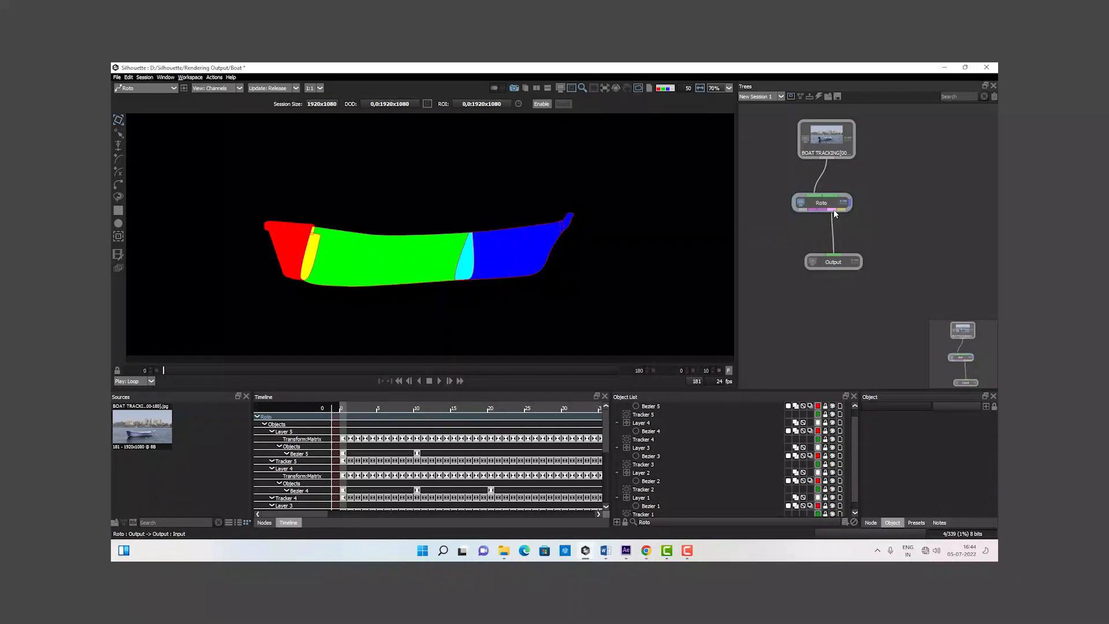
pyautogui.moveTo(830, 213); pyautogui.dragTo(830, 214)
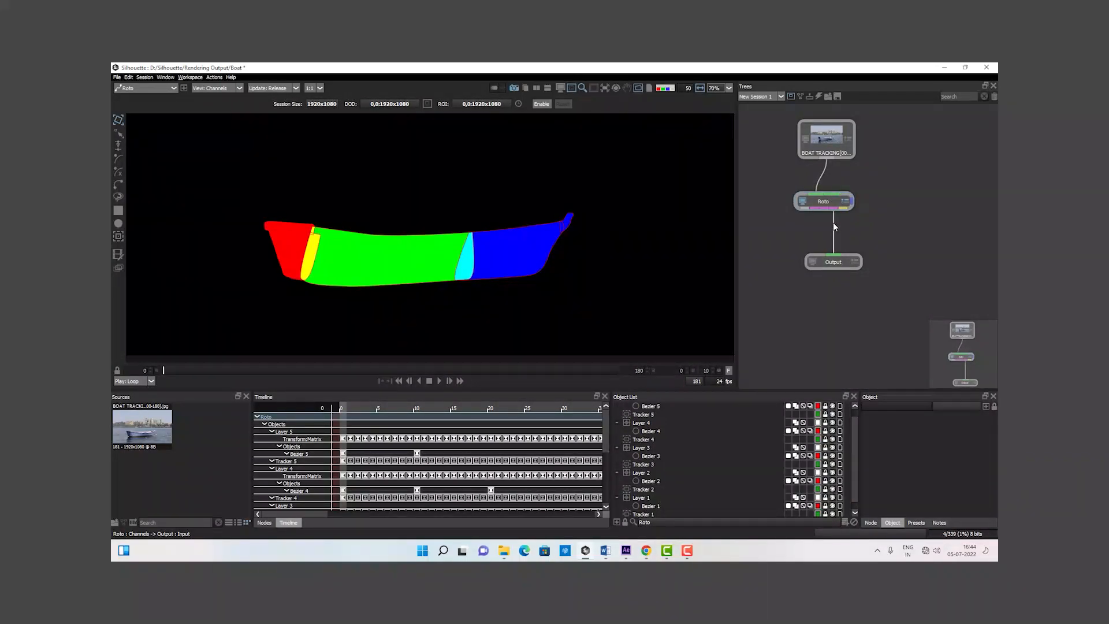
pyautogui.moveTo(237, 182); pyautogui.dragTo(743, 327)
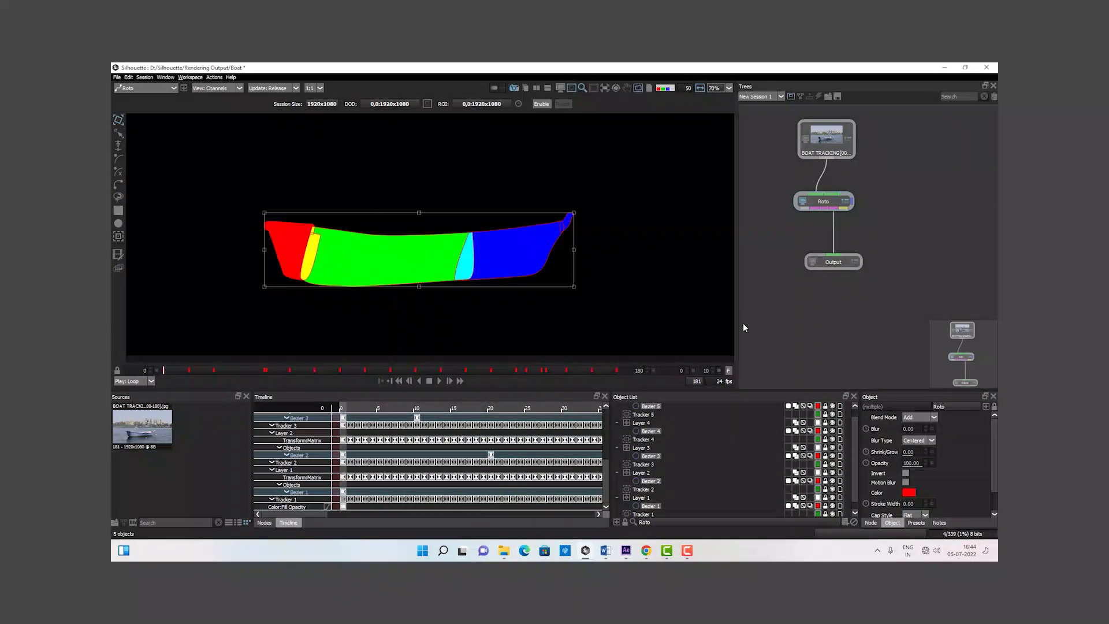
pyautogui.click(813, 315)
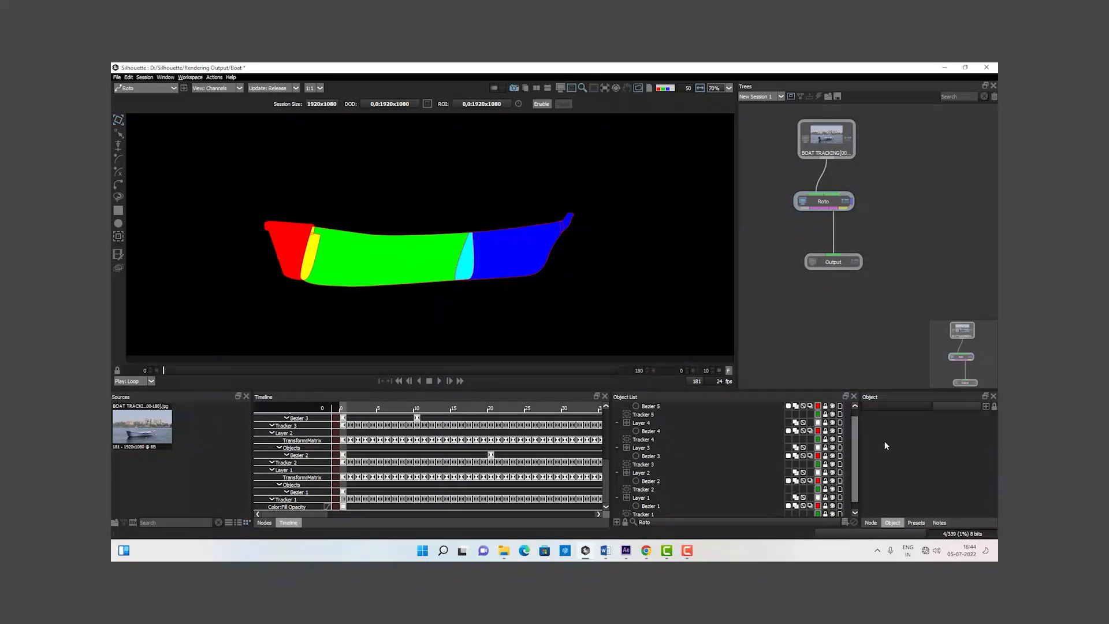
# Browse for the Output node's render path and create and enter a new Desktop folder named "Channels render".
pyautogui.click(831, 266)
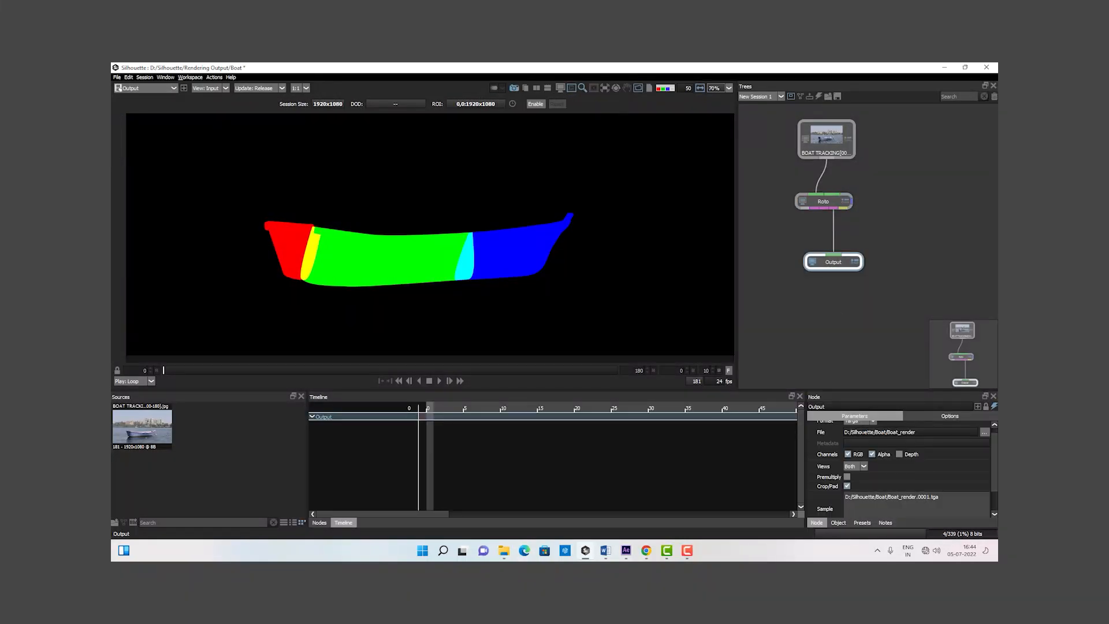
pyautogui.click(984, 433)
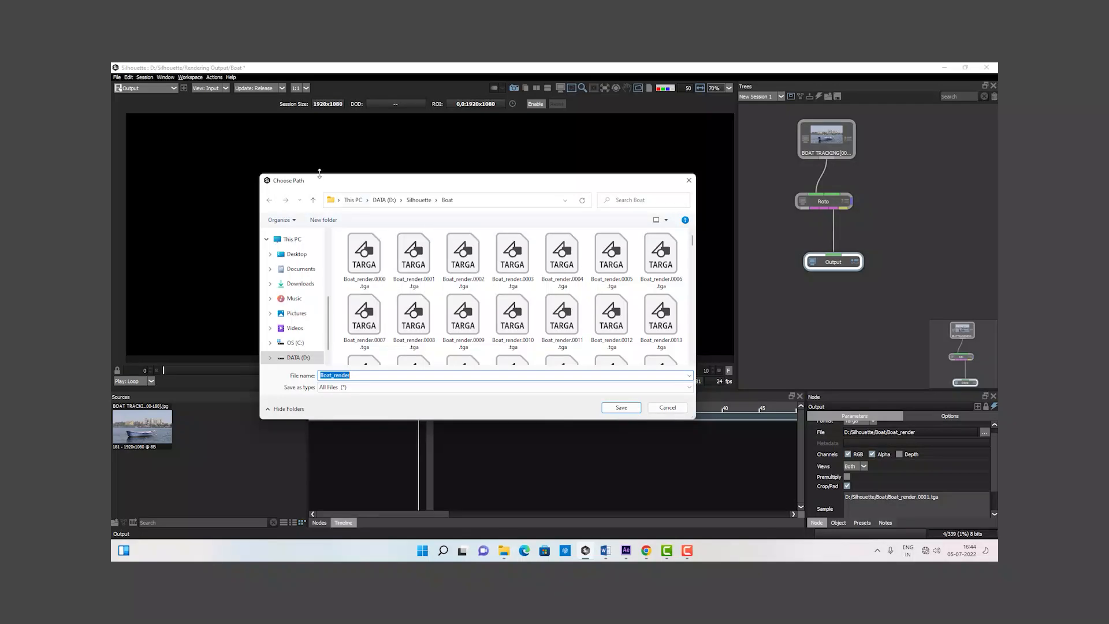
pyautogui.click(418, 199)
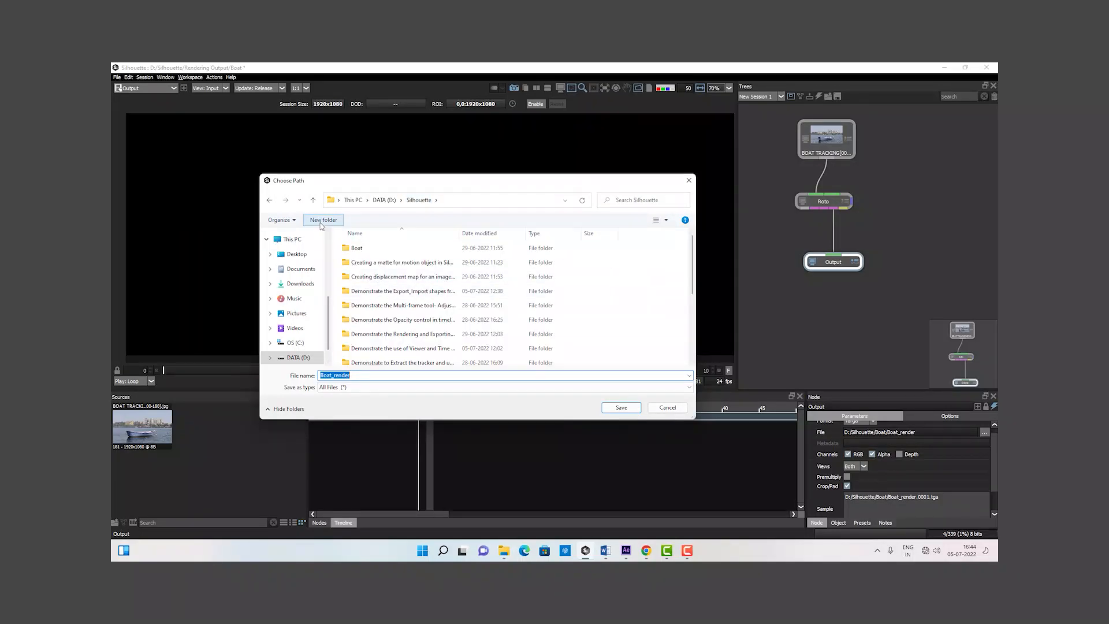
pyautogui.click(295, 254)
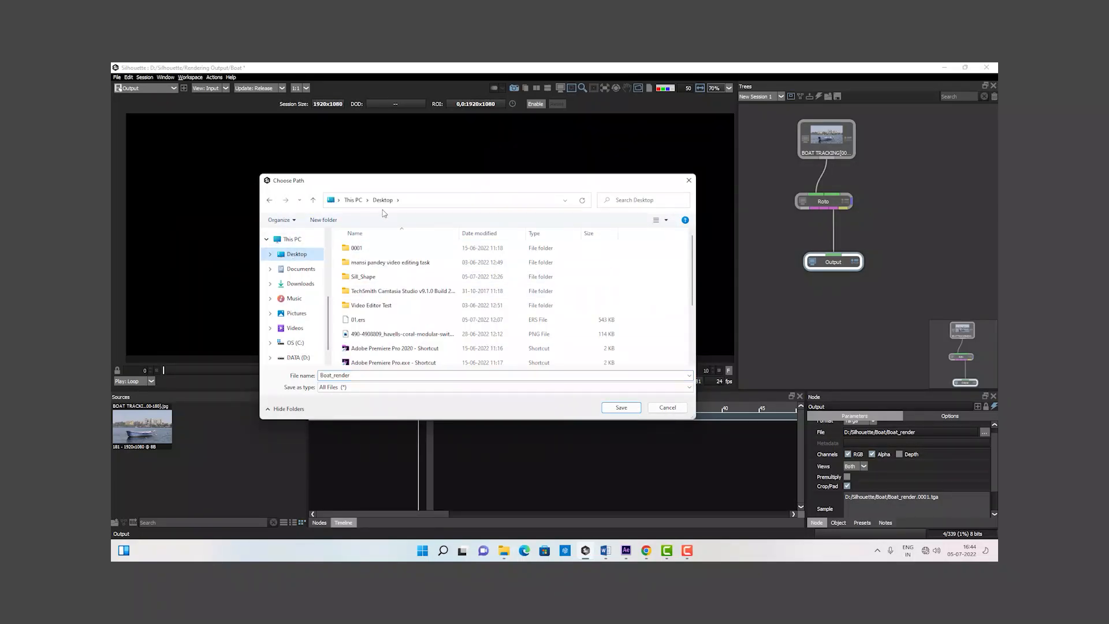
pyautogui.click(323, 220)
pyautogui.write('Channels render')
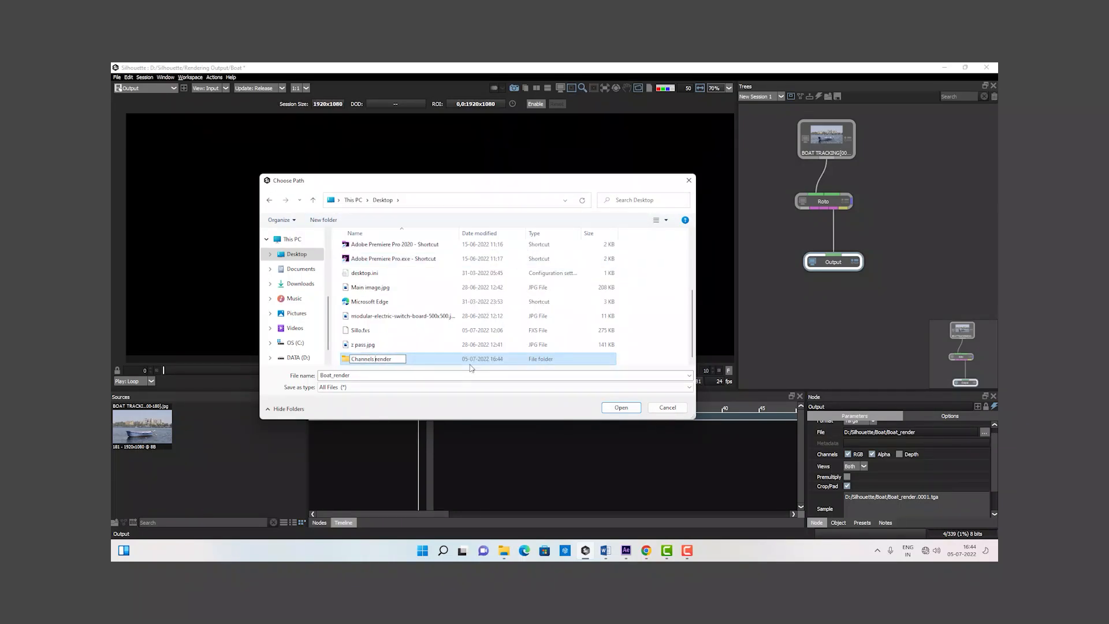
pyautogui.press('Return')
pyautogui.doubleClick(405, 361)
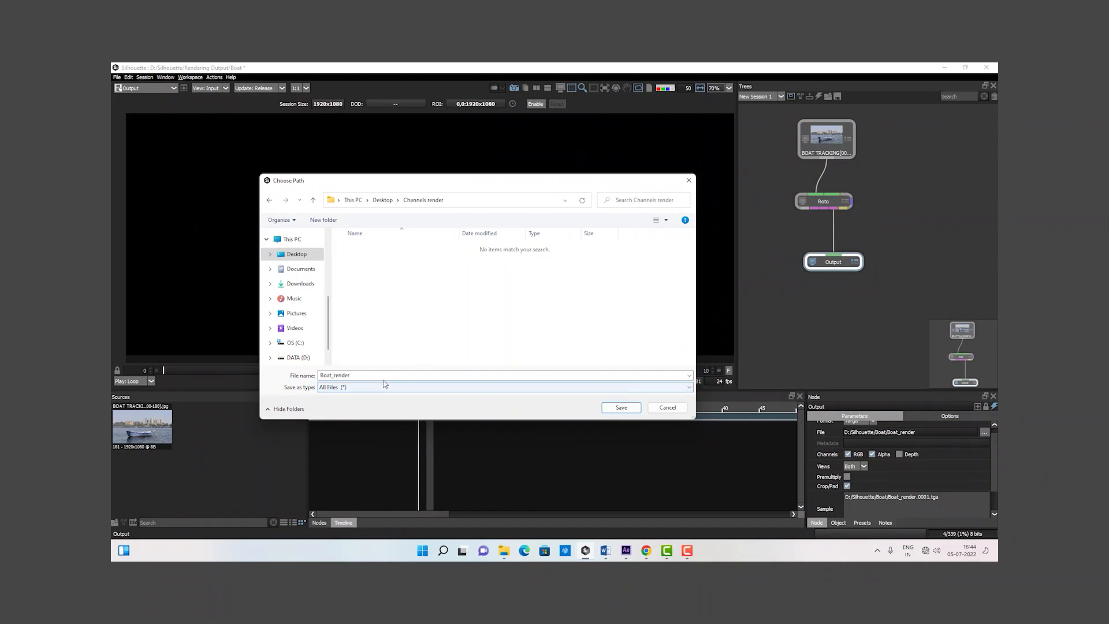
# Set the Output node's file name to Boat_render_Channels and save the path in the new folder.
pyautogui.doubleClick(380, 375)
pyautogui.click(381, 375)
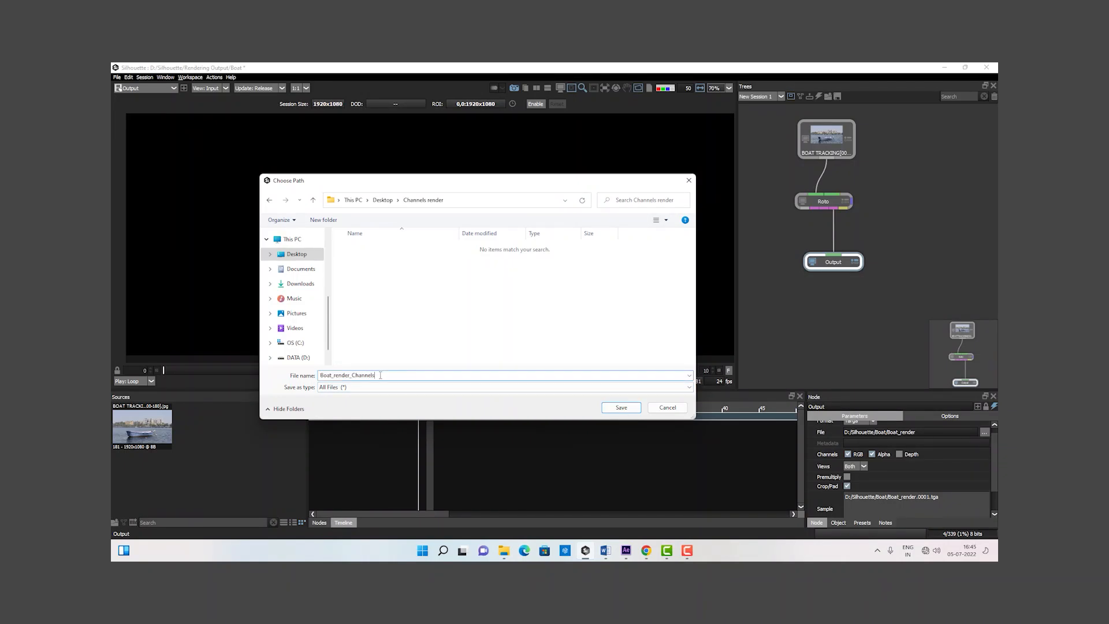
pyautogui.click(620, 407)
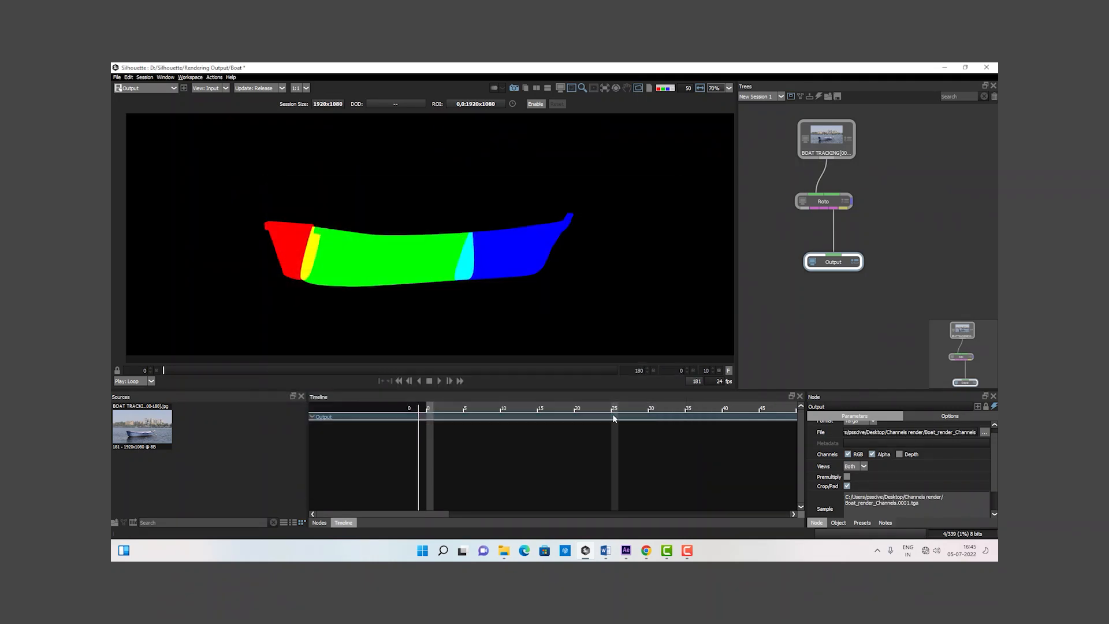
pyautogui.scroll(1, 897, 489)
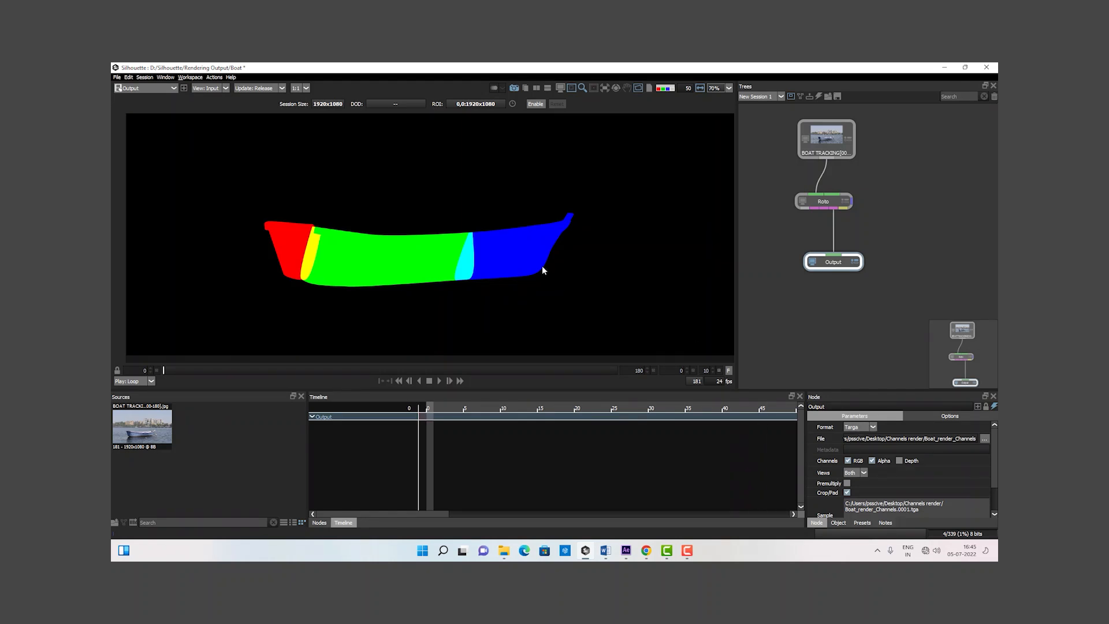
# Render the session for all output nodes with the frame range set to All.
pyautogui.click(145, 78)
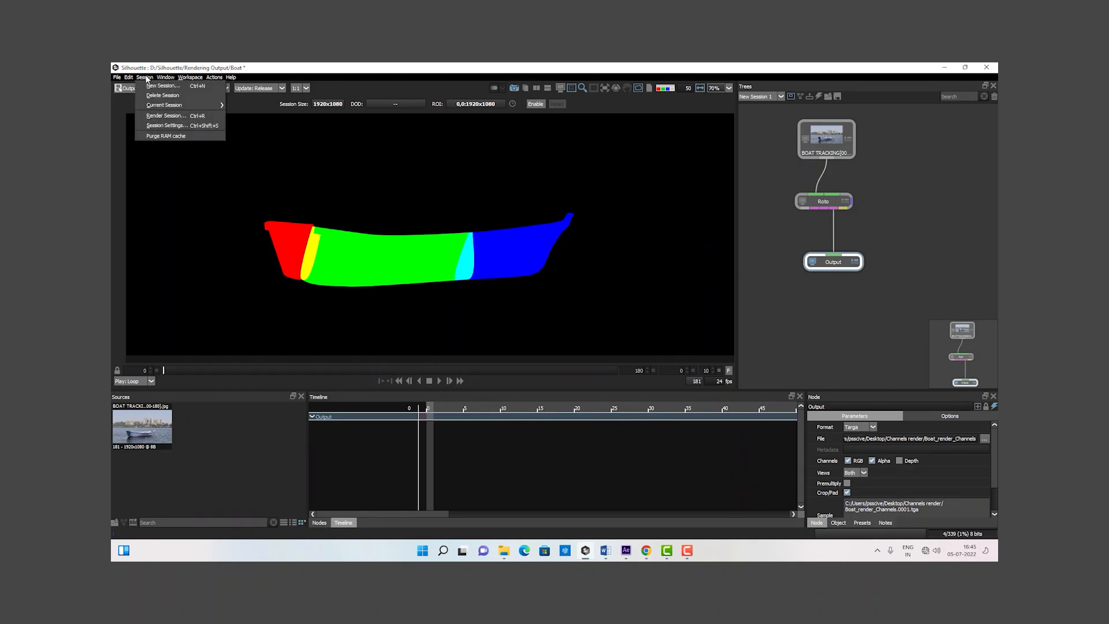
pyautogui.click(162, 117)
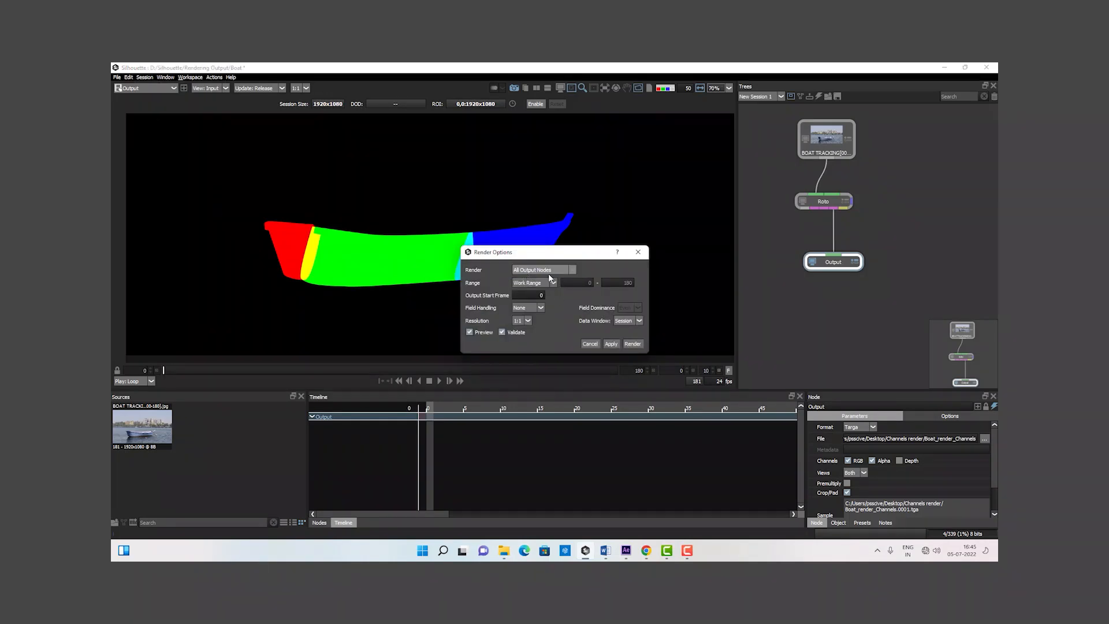
pyautogui.click(544, 288)
pyautogui.click(538, 291)
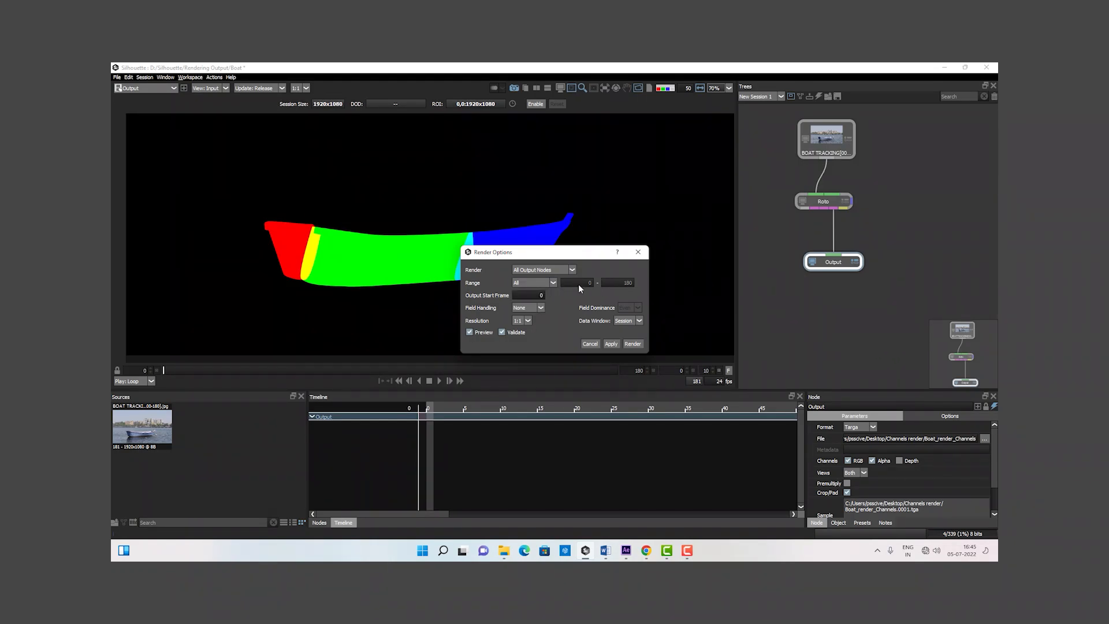
pyautogui.click(632, 344)
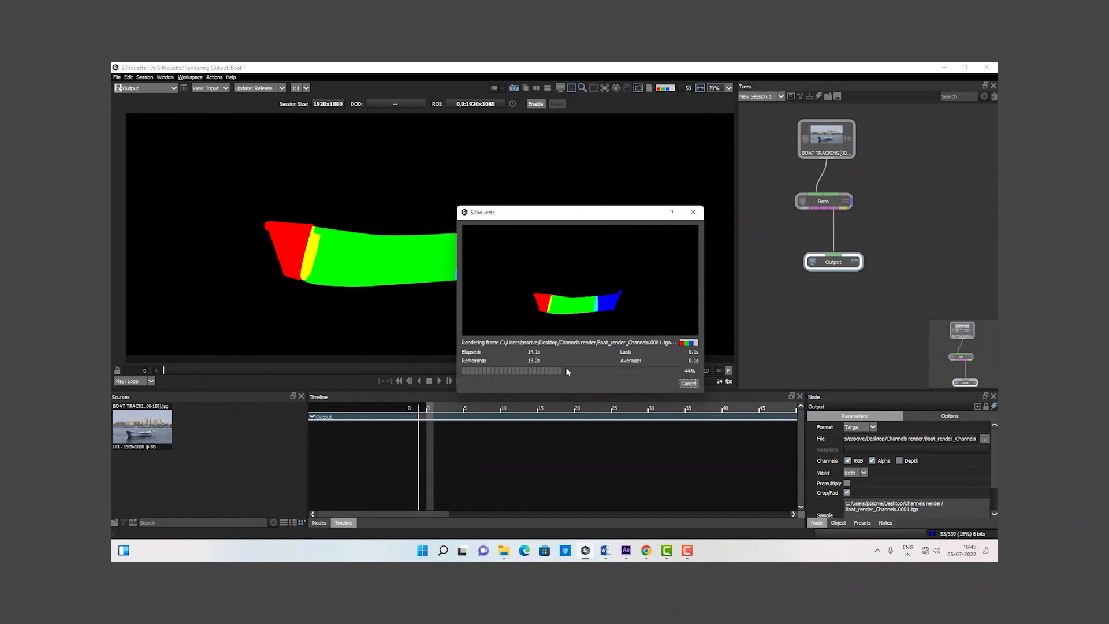
# Switch to After Effects and browse the Targa frames in the Desktop folder "Channels render" for import.
pyautogui.click(625, 554)
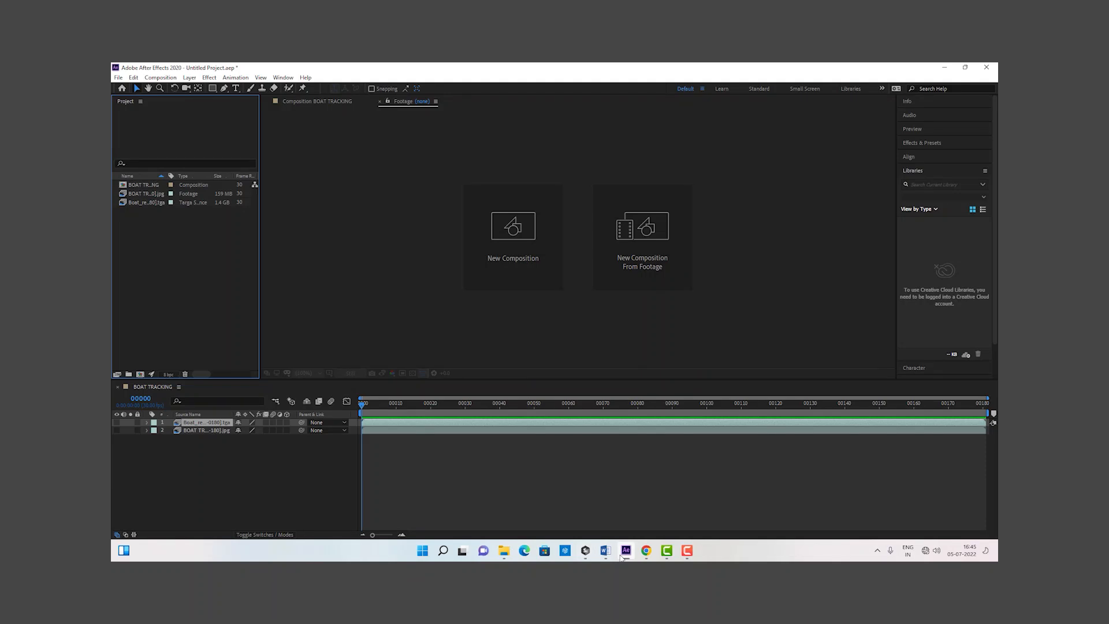
pyautogui.doubleClick(177, 270)
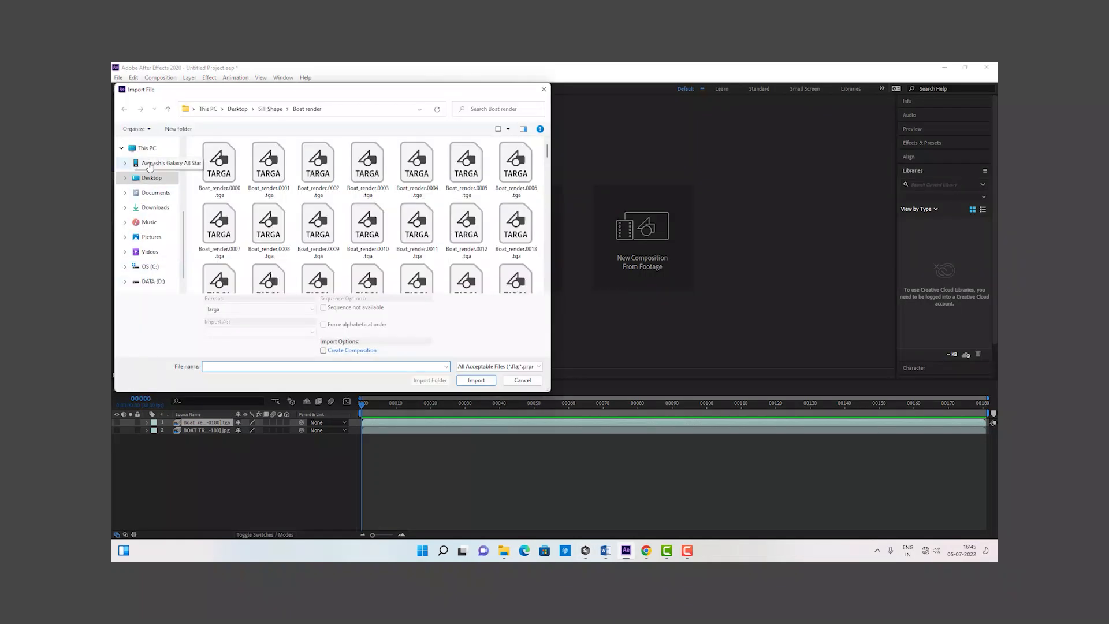
pyautogui.click(154, 179)
pyautogui.doubleClick(225, 171)
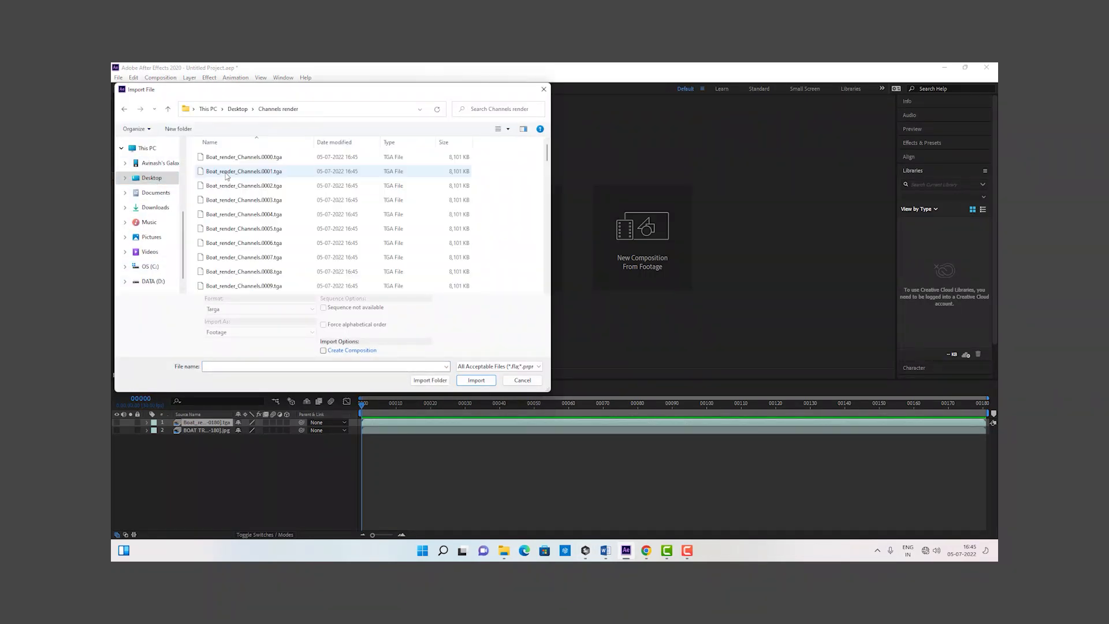
pyautogui.click(226, 165)
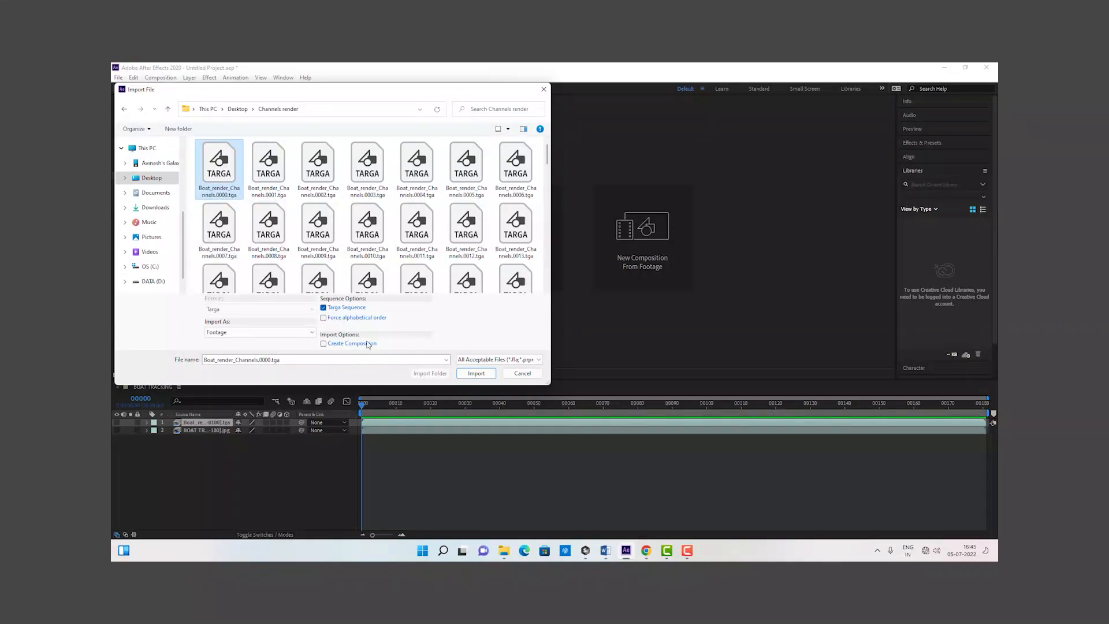
pyautogui.scroll(-10, 467, 237)
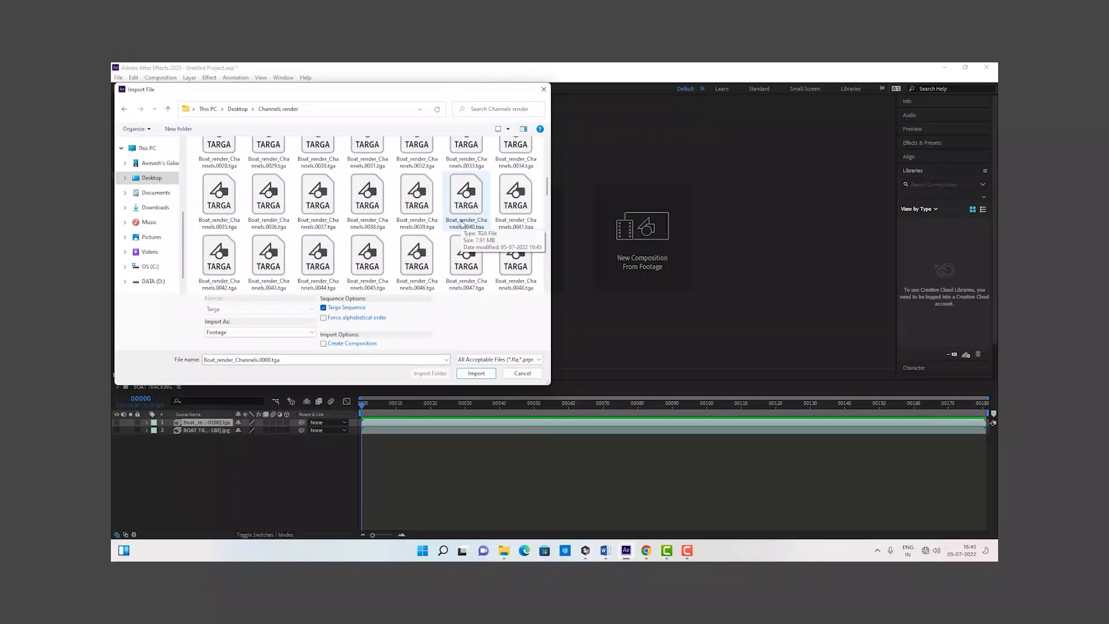
pyautogui.scroll(-3, 469, 230)
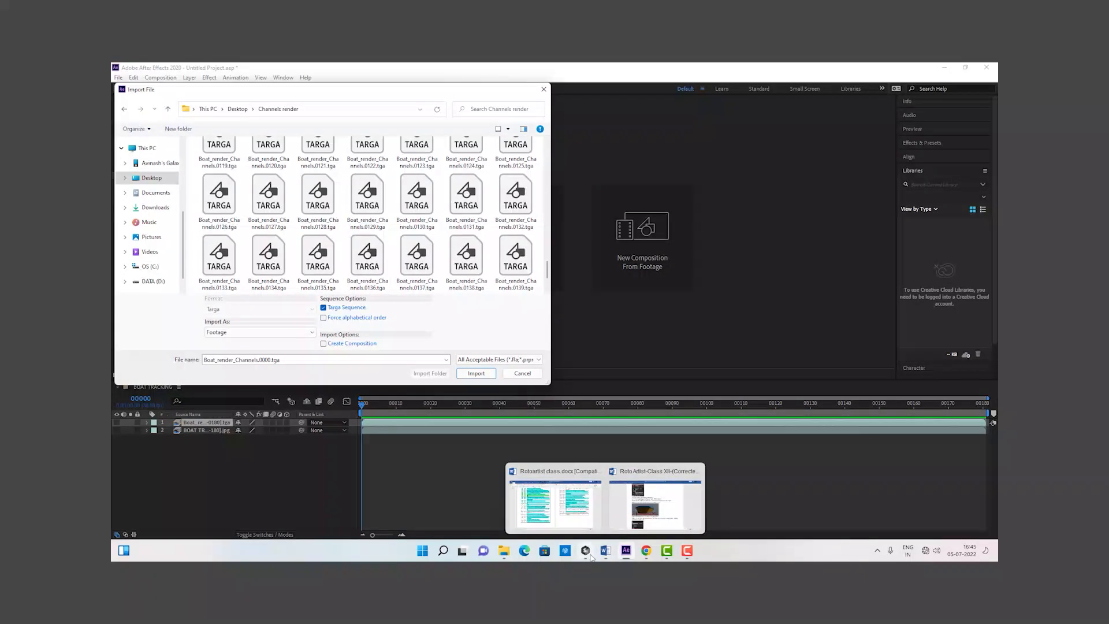
# Check the render in Silhouette, then import Boat_render_Channels.0000.tga into After Effects as a Targa sequence with its alpha ignored.
pyautogui.click(586, 550)
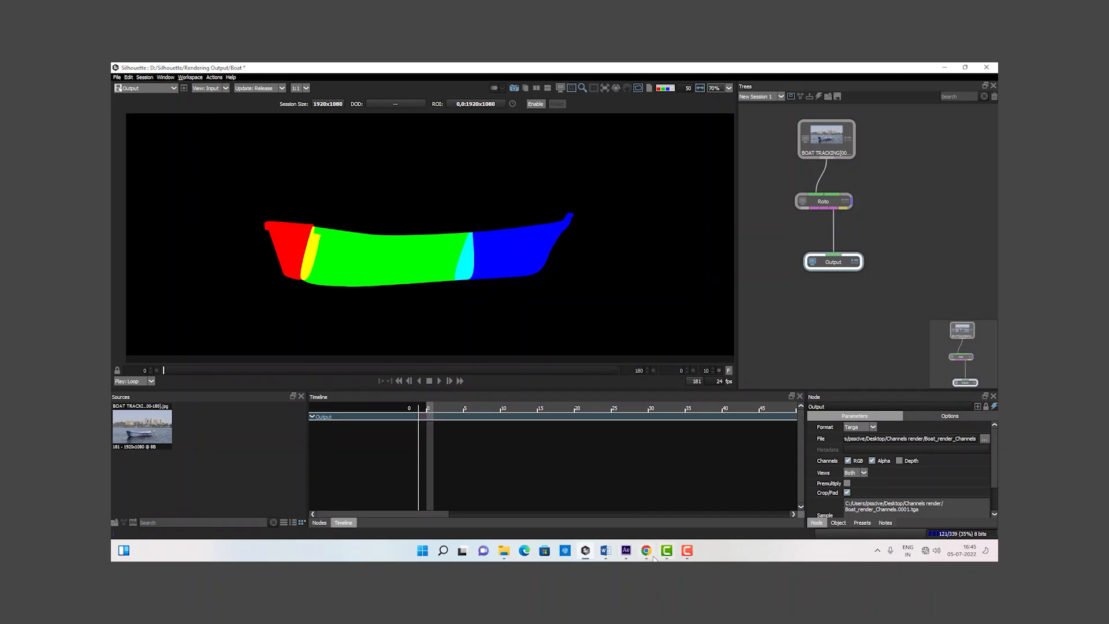
pyautogui.click(626, 550)
pyautogui.scroll(10, 197, 179)
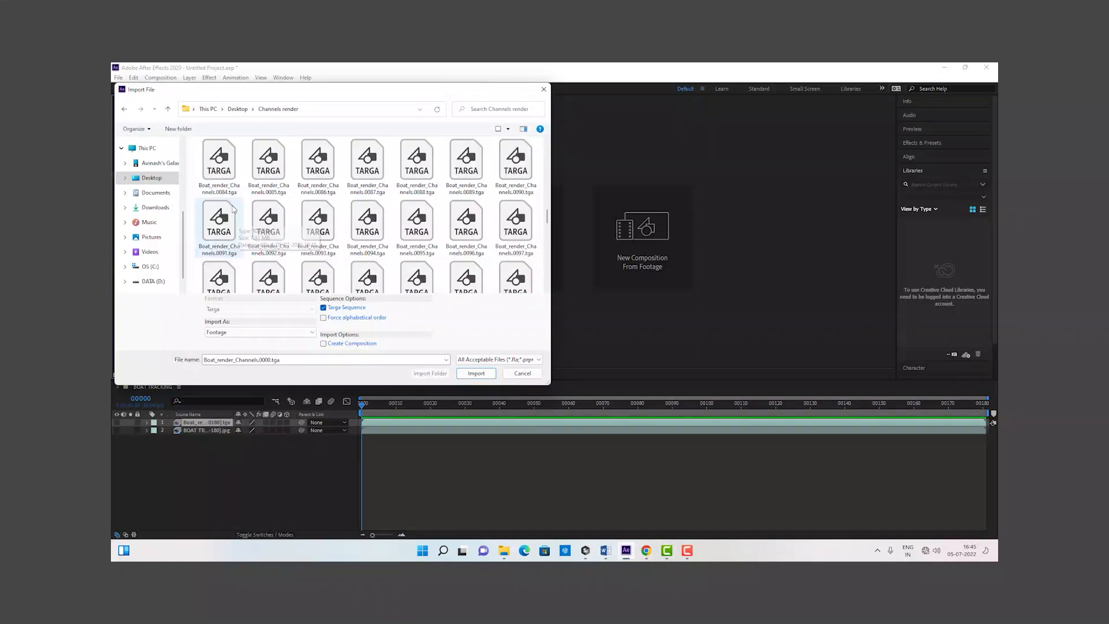
pyautogui.click(226, 196)
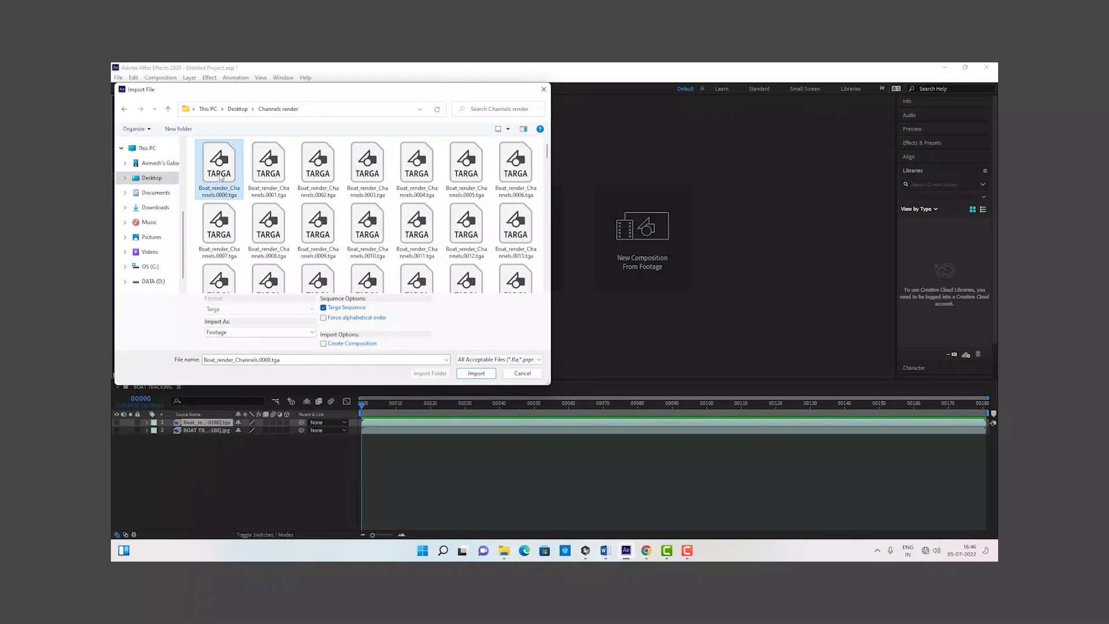
pyautogui.click(463, 372)
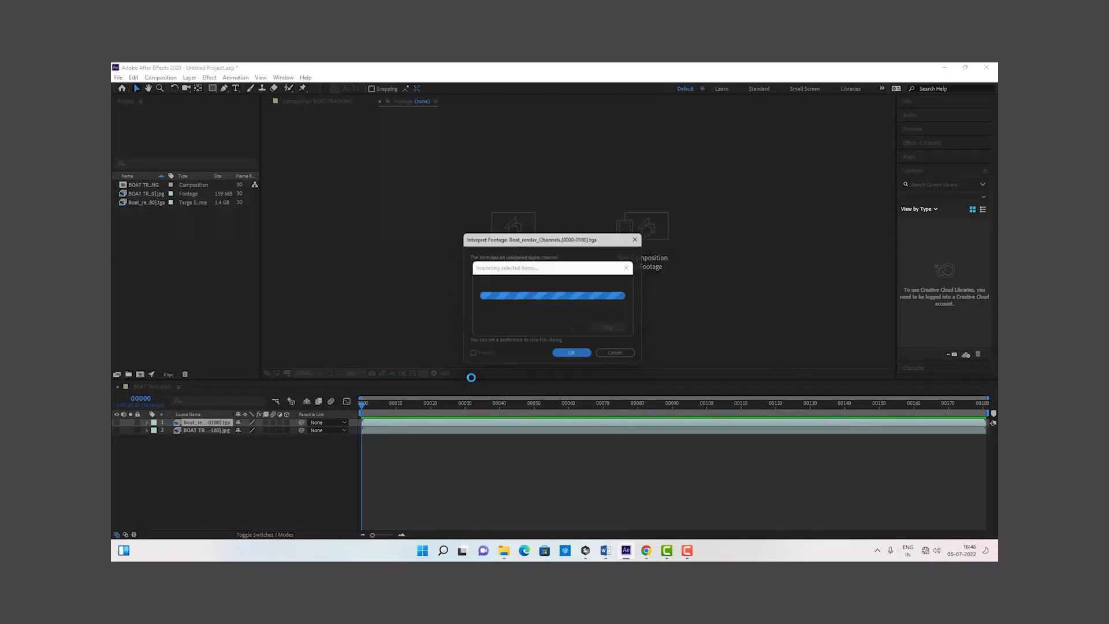
pyautogui.click(563, 356)
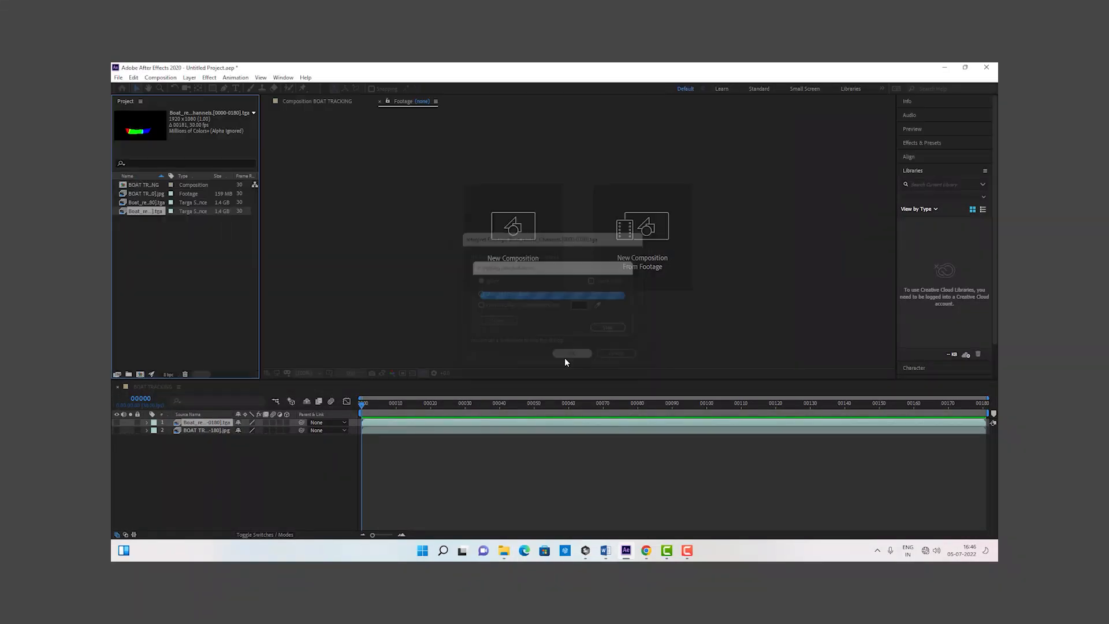
# Preview the imported Boat_render_Channels sequence in the Footage viewer and deselect it.
pyautogui.click(144, 224)
pyautogui.click(126, 213)
pyautogui.doubleClick(126, 211)
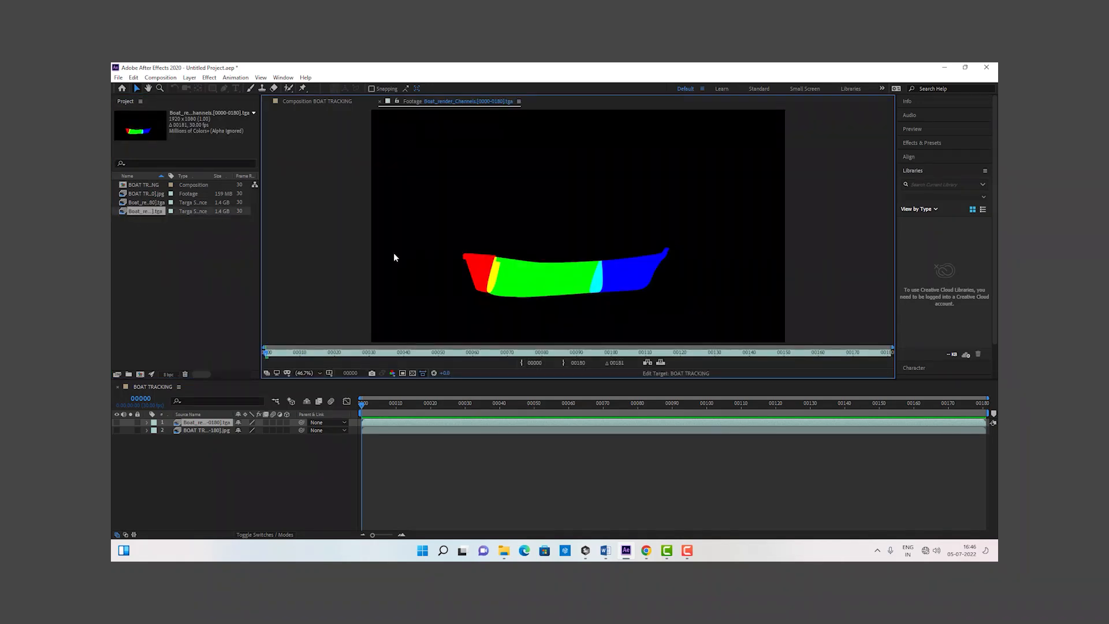
pyautogui.click(147, 254)
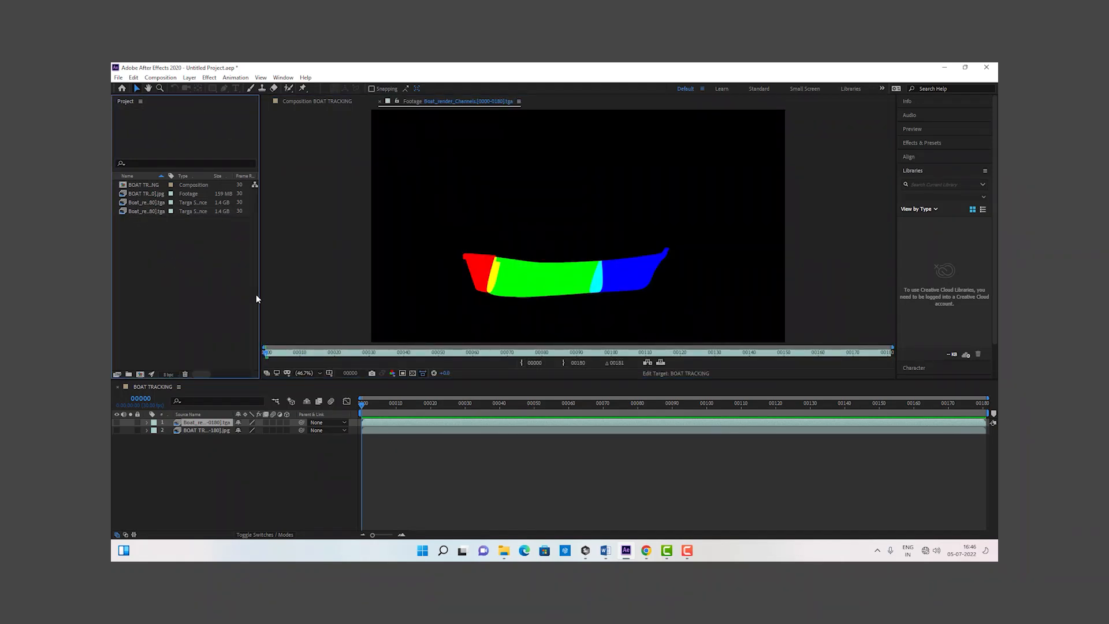
# Show the BOAT TRACKING composition and delete all of its layers.
pyautogui.click(303, 103)
pyautogui.click(207, 476)
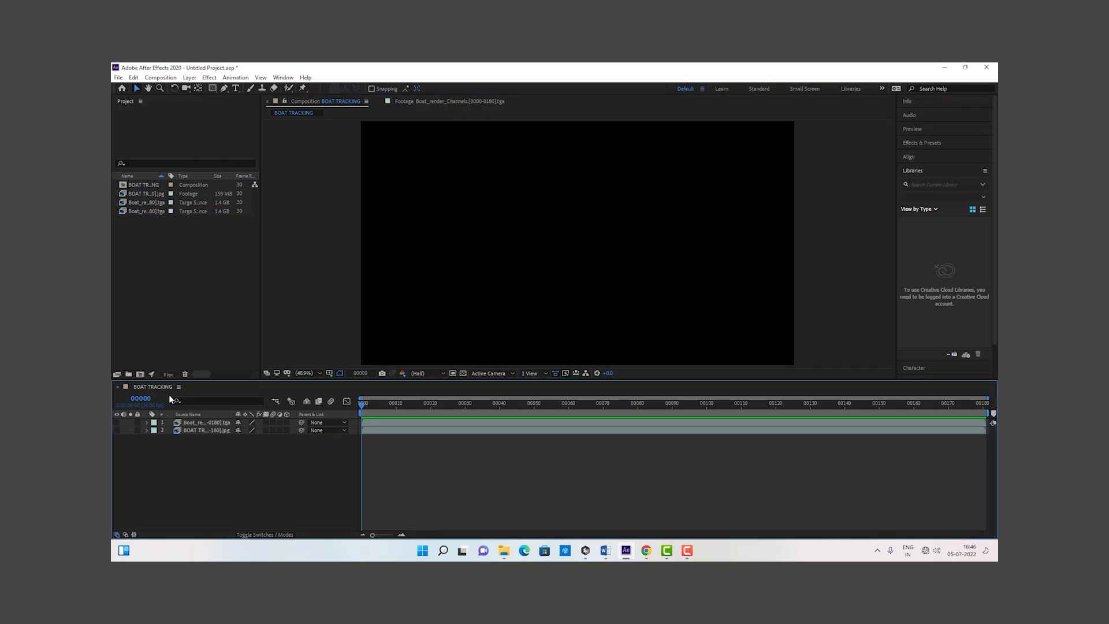
pyautogui.hotkey('ctrl', 'a')
pyautogui.press('Delete')
# Add the boat JPG sequence to the BOAT TRACKING composition as a layer.
pyautogui.click(180, 274)
pyautogui.click(145, 193)
pyautogui.moveTo(144, 193); pyautogui.dragTo(226, 468)
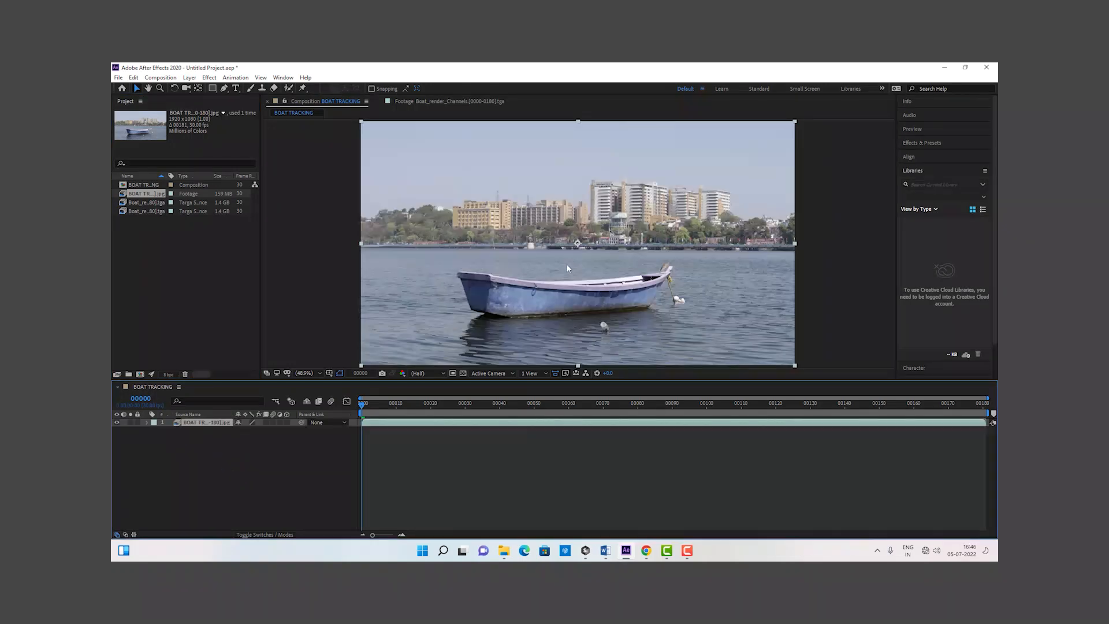
pyautogui.click(199, 270)
# Add the Boat_render_Channels Targa sequence to the composition above the boat footage layer.
pyautogui.click(141, 203)
pyautogui.click(143, 212)
pyautogui.moveTo(143, 213); pyautogui.dragTo(252, 425)
pyautogui.press(',')
pyautogui.press(',')
pyautogui.press(',')
pyautogui.press(',')
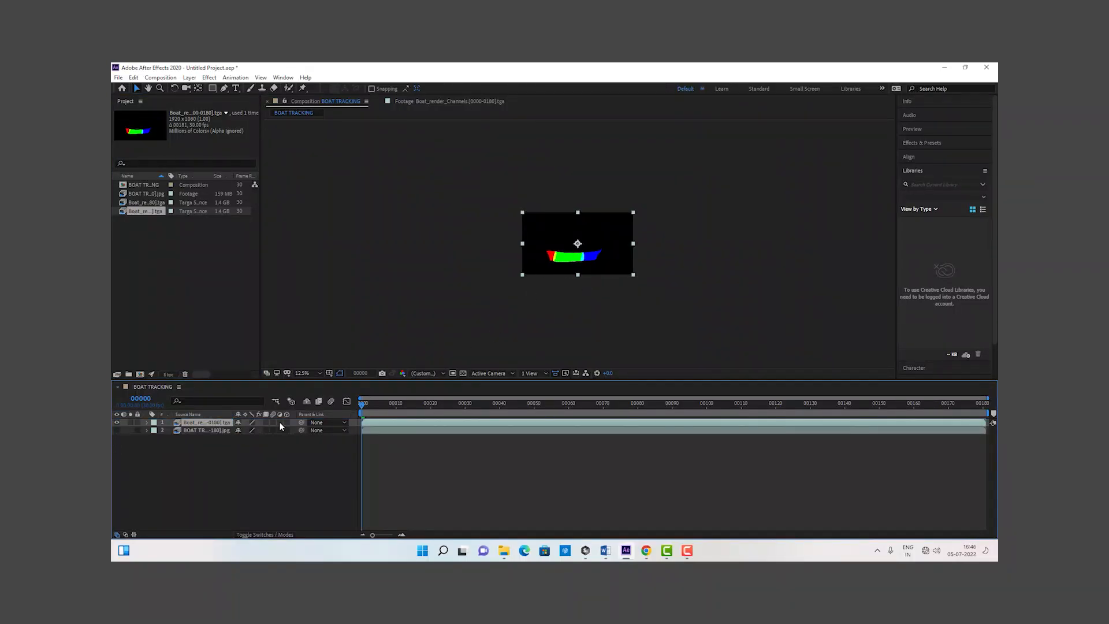
# Compare the composition's Alpha channel with its RGB display and examine the coloured boat sections at 100% magnification.
pyautogui.click(403, 373)
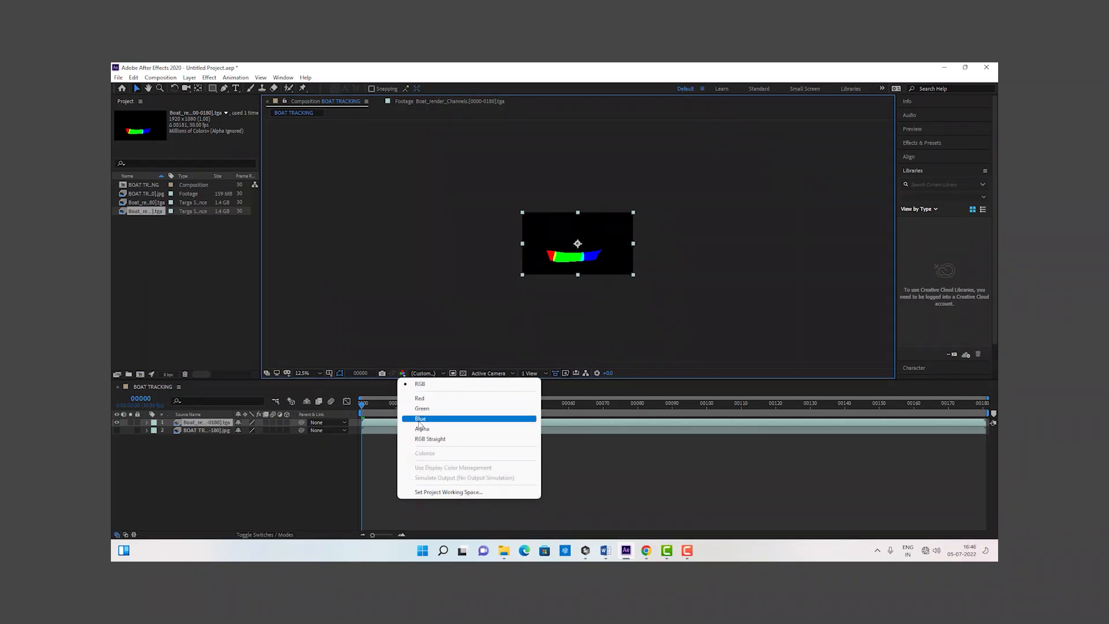
pyautogui.click(418, 429)
pyautogui.press('.')
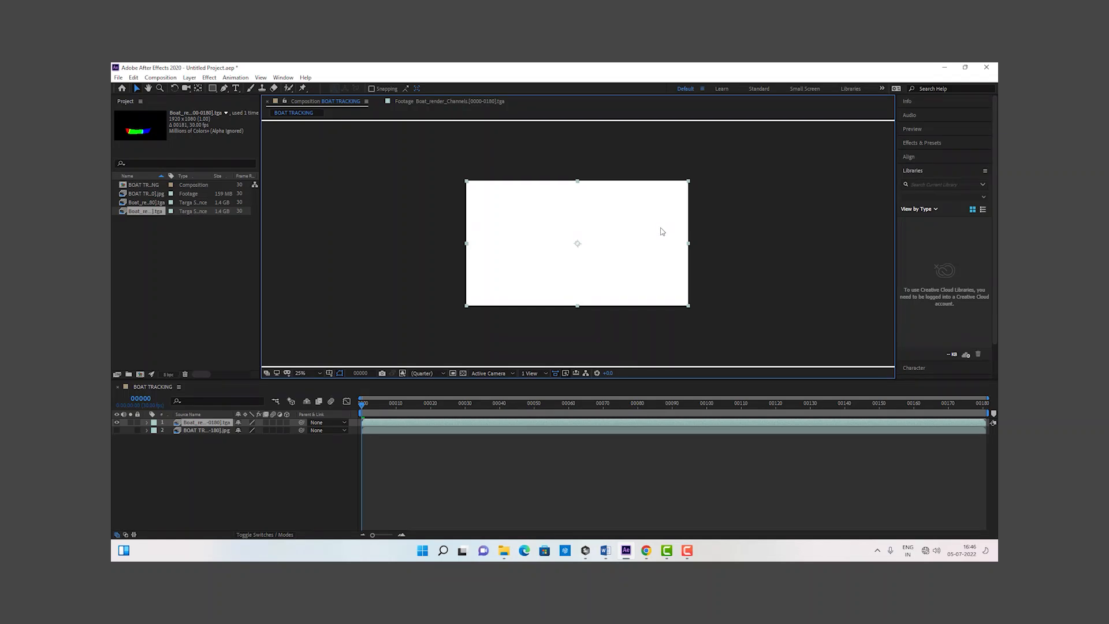
pyautogui.click(402, 372)
pyautogui.click(415, 384)
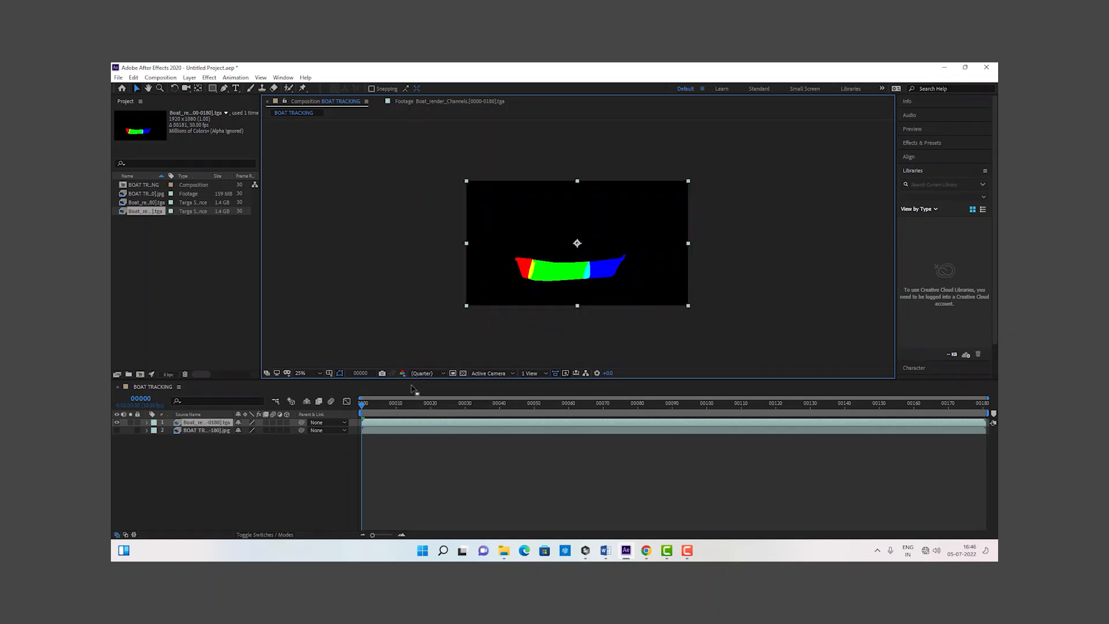
pyautogui.press('.')
pyautogui.moveTo(584, 302); pyautogui.dragTo(546, 264)
pyautogui.press('.')
pyautogui.moveTo(429, 270); pyautogui.dragTo(551, 264)
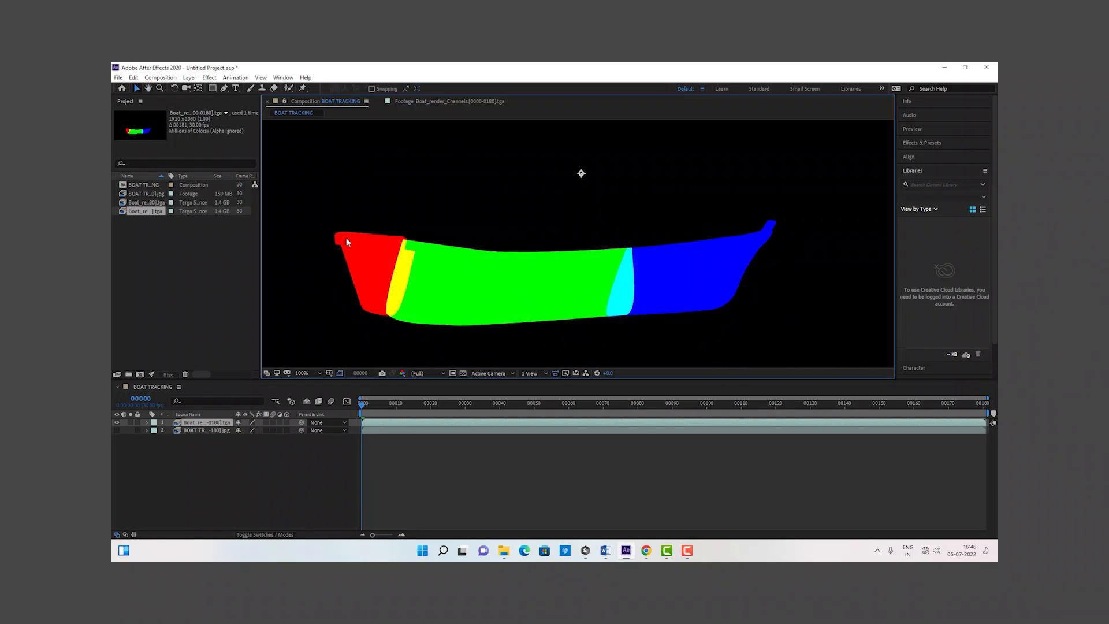
# Apply the Set Channels effect to the Boat_render_Channels layer in the BOAT TRACKING composition.
pyautogui.click(203, 510)
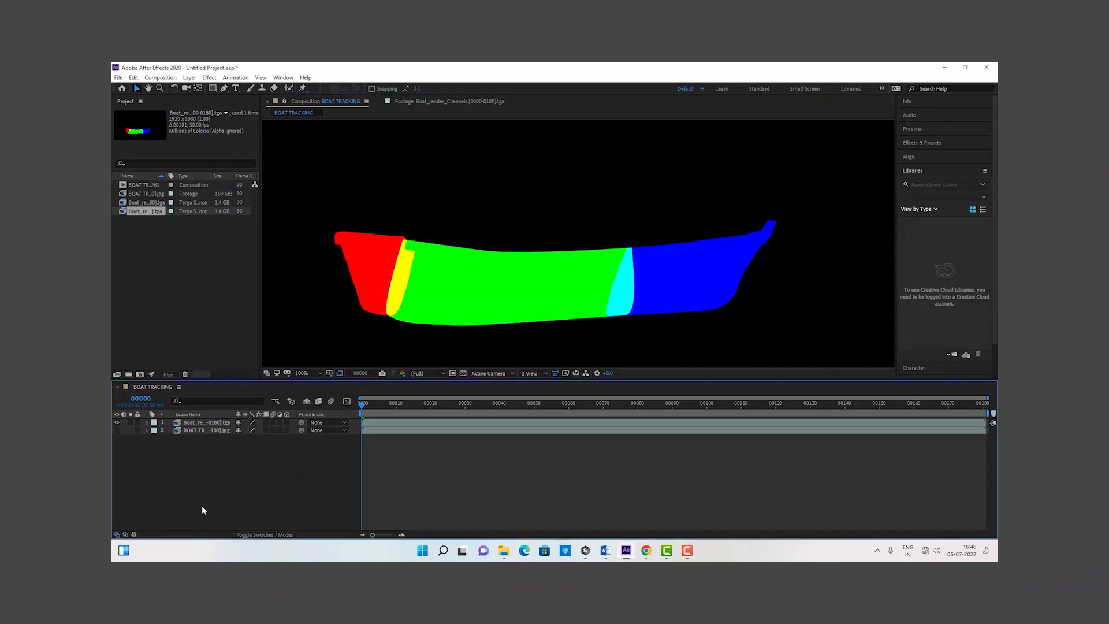
pyautogui.rightClick(198, 425)
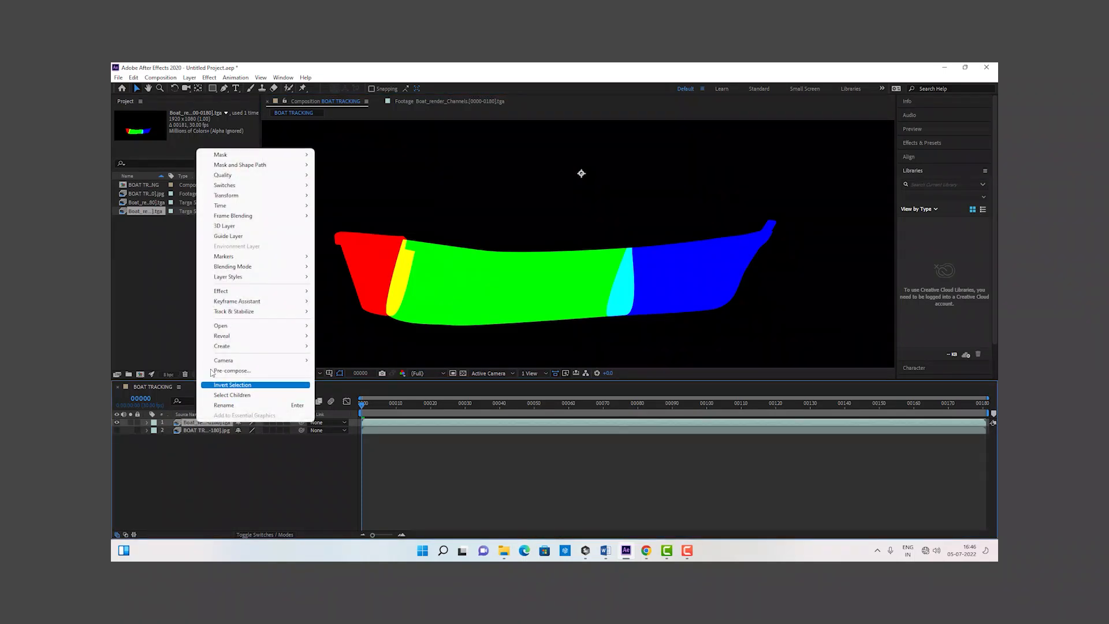
pyautogui.moveTo(223, 294)
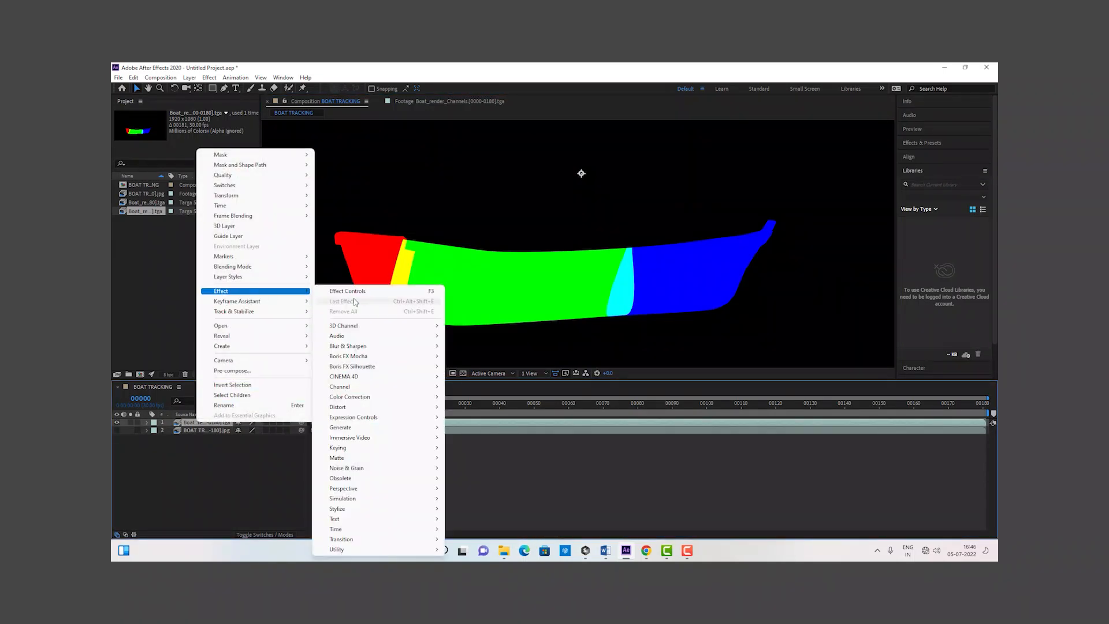
pyautogui.moveTo(365, 358)
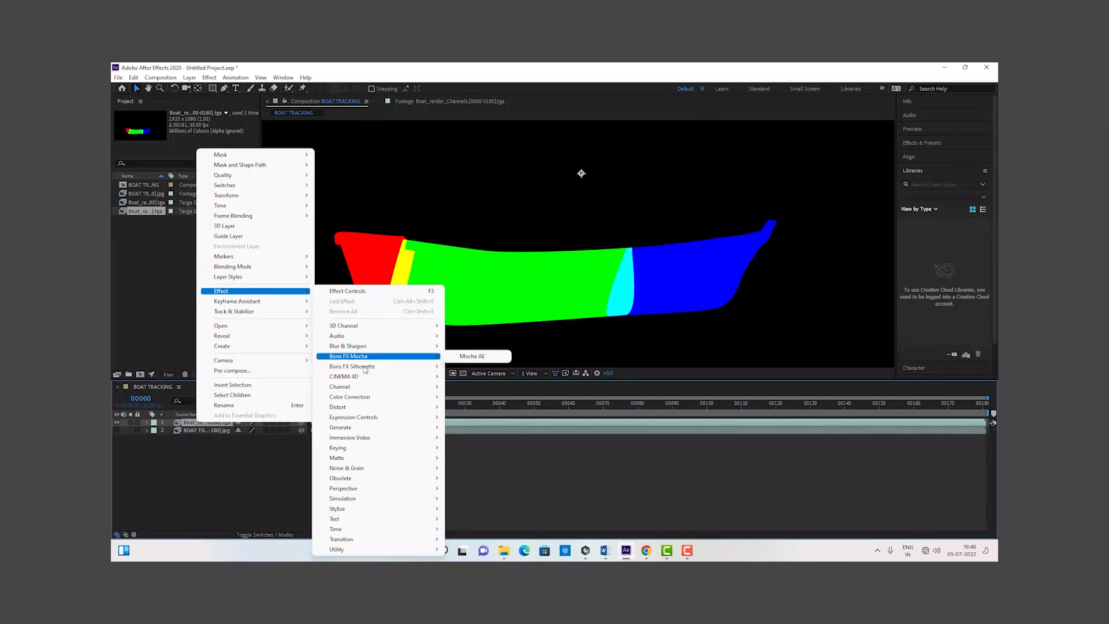
pyautogui.moveTo(359, 388)
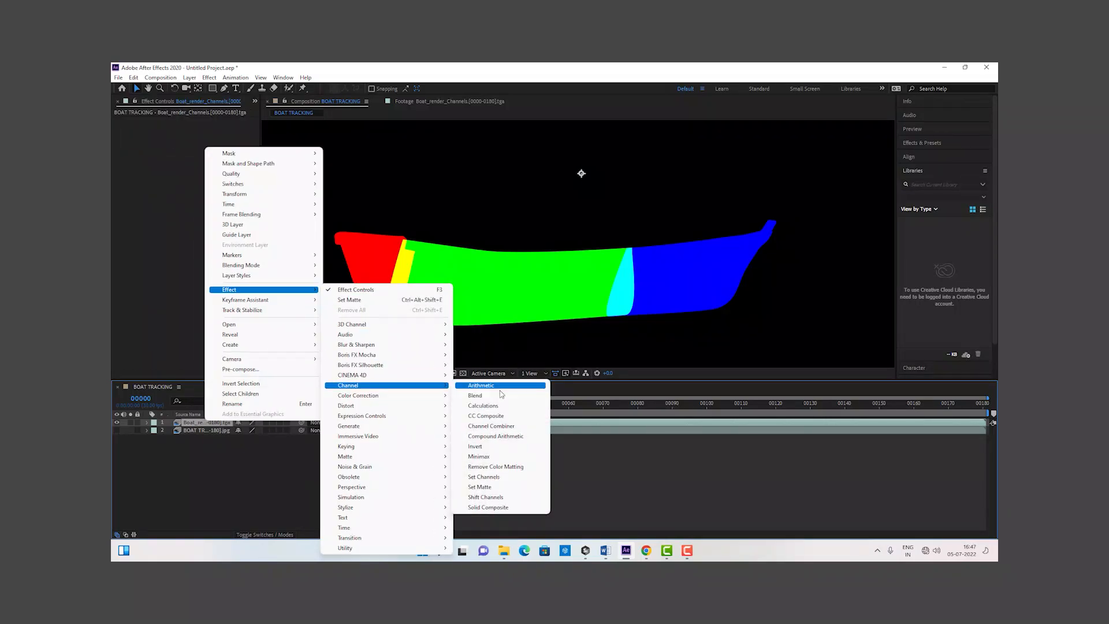
pyautogui.click(495, 477)
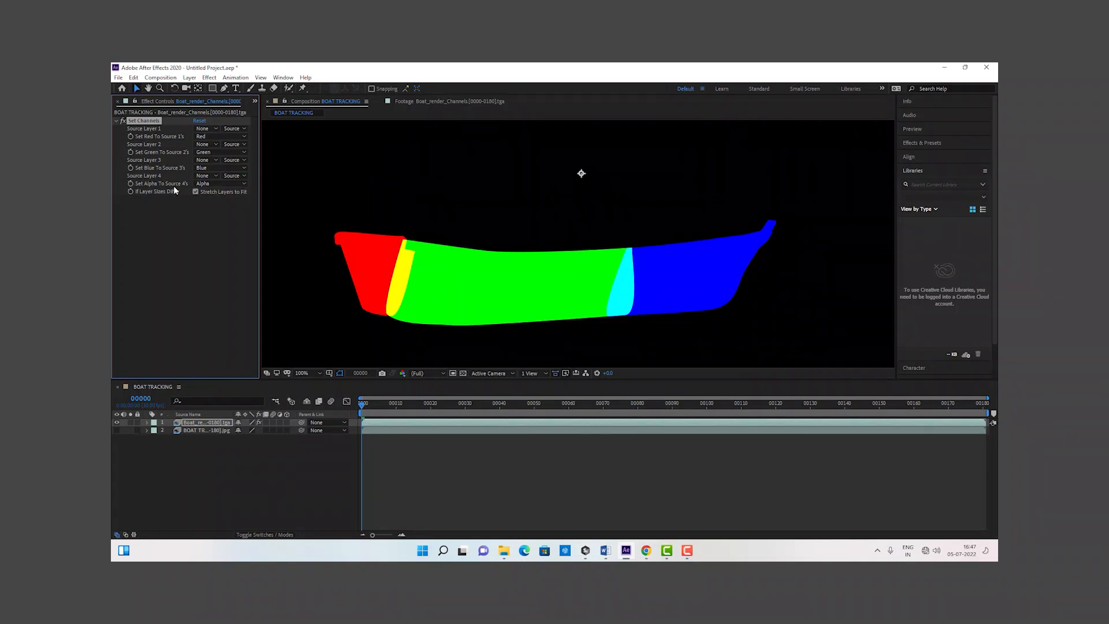
# Try Red, Green and Blue in turn as the Set Channels source for the layer's alpha.
pyautogui.click(228, 183)
pyautogui.click(229, 189)
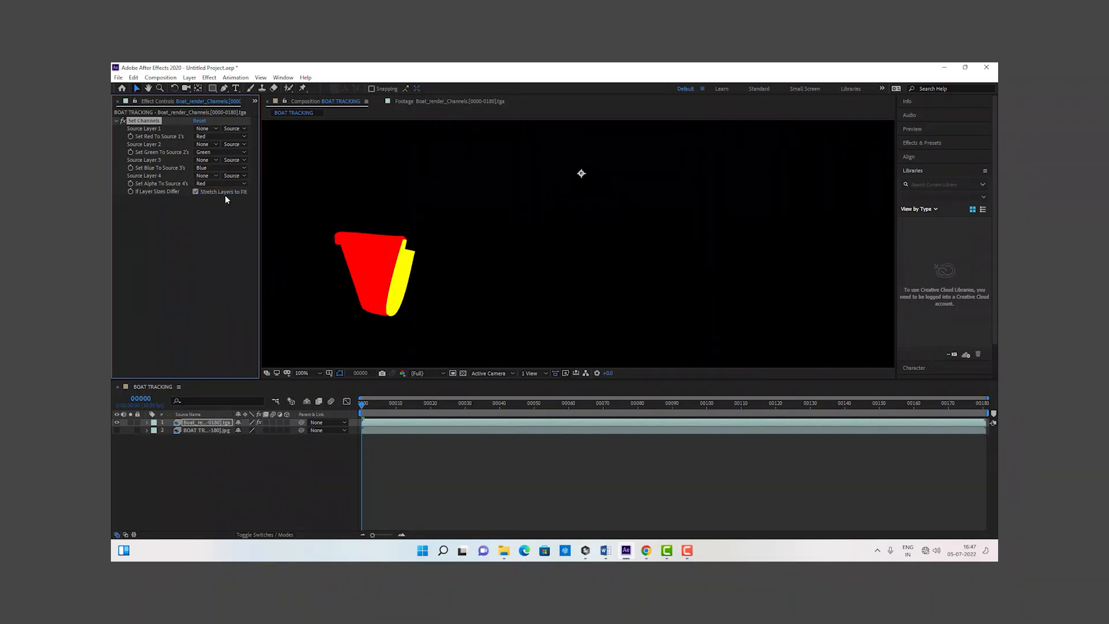
pyautogui.click(228, 183)
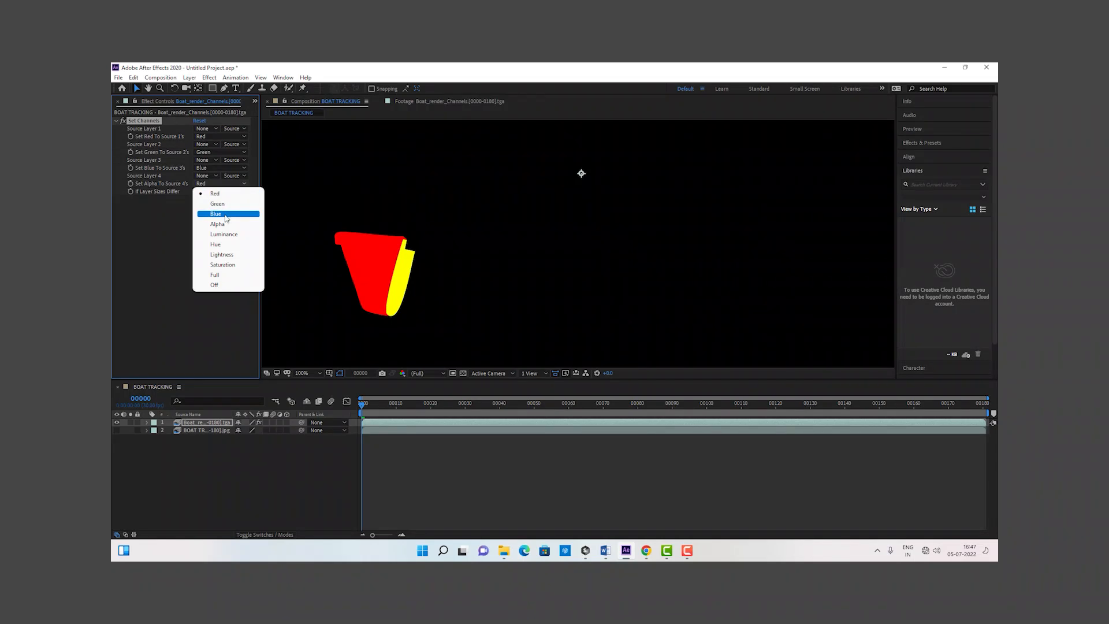
pyautogui.click(225, 204)
pyautogui.click(226, 184)
pyautogui.click(227, 214)
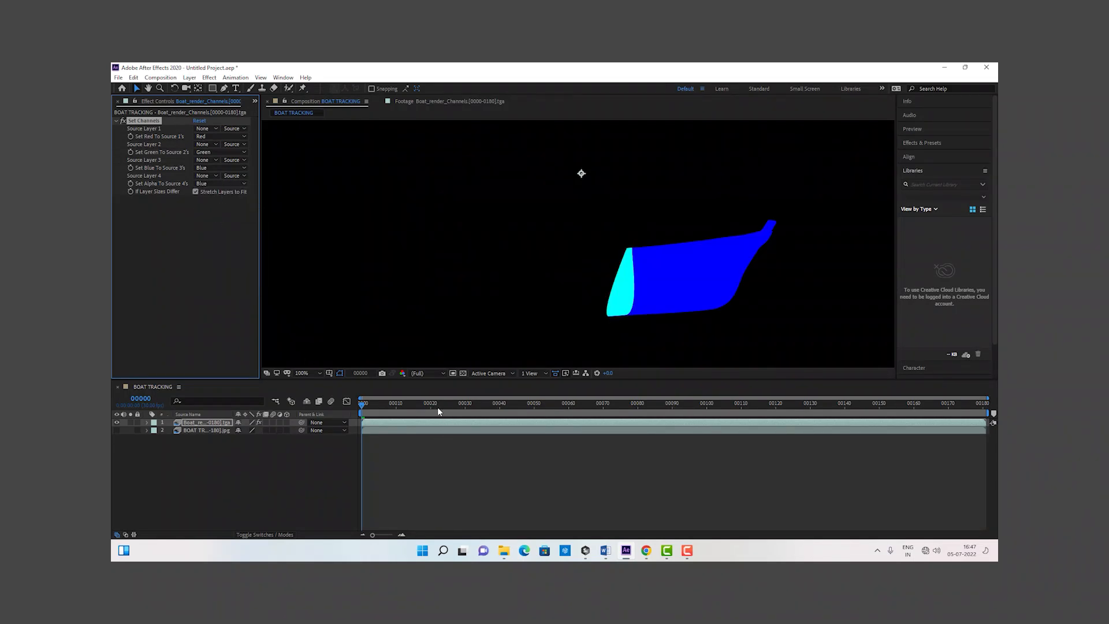
# Display the composition's Alpha channel and compare the mattes with the alpha source set to Red, Green, Blue and Alpha.
pyautogui.click(403, 374)
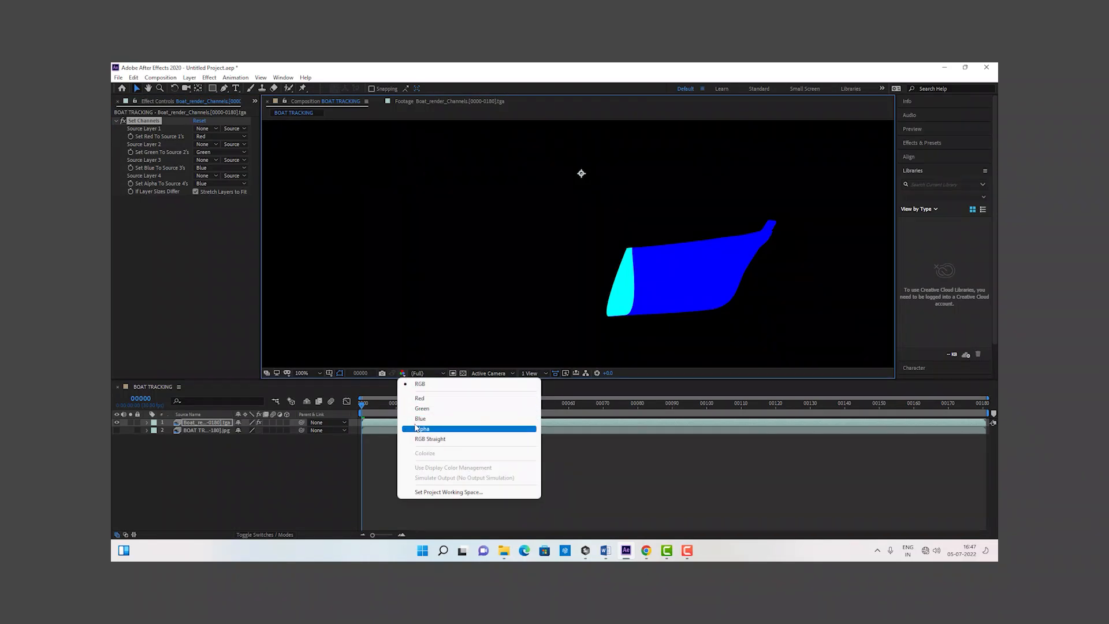
pyautogui.click(416, 427)
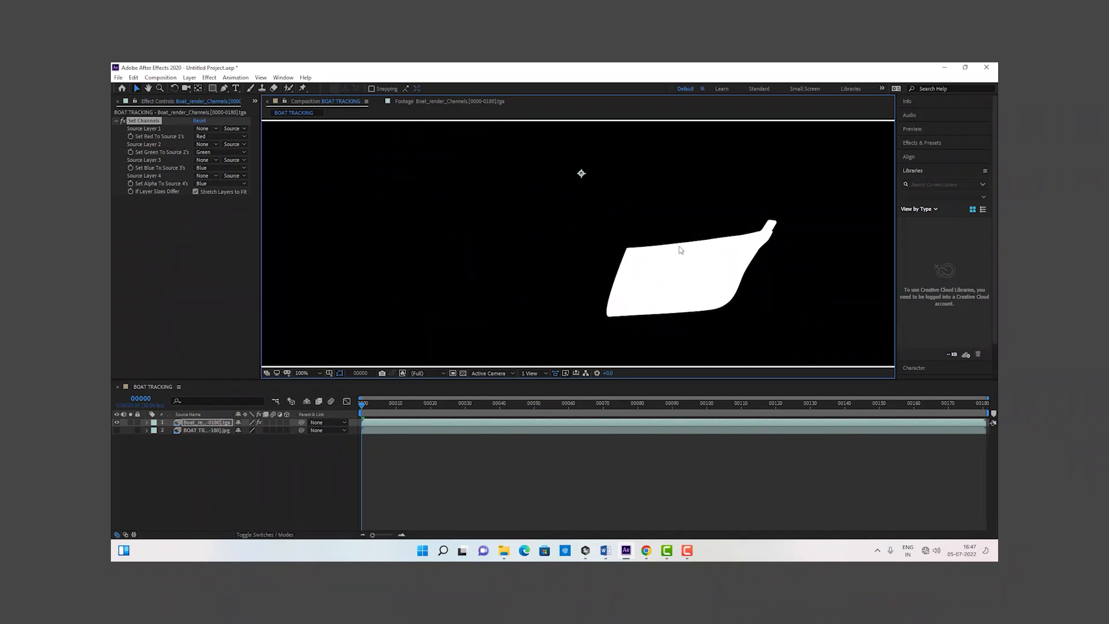
pyautogui.click(232, 185)
pyautogui.click(222, 198)
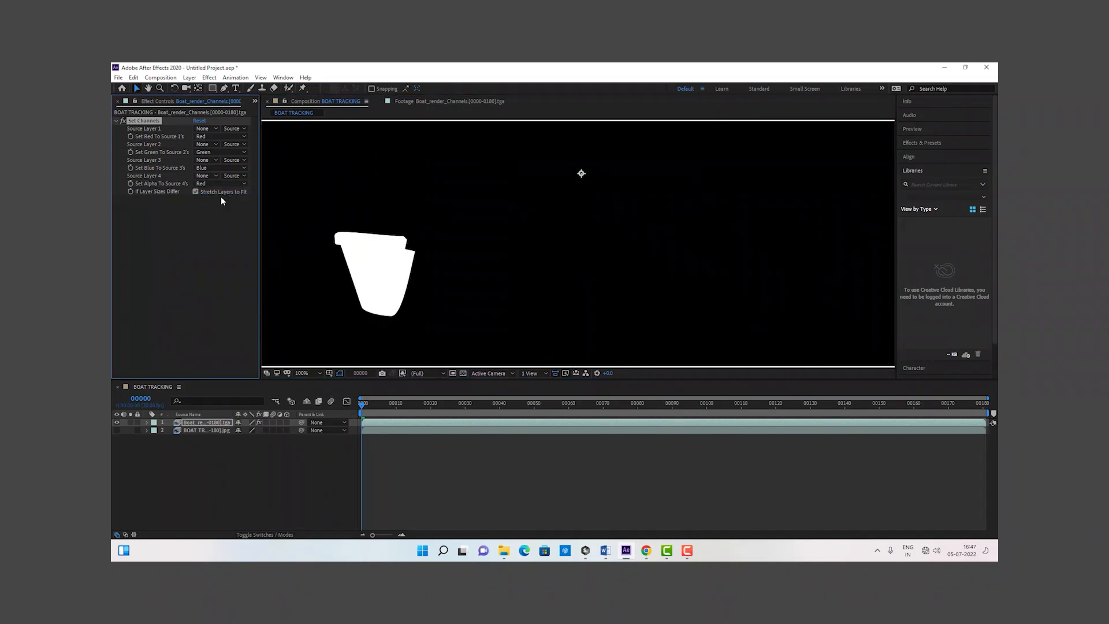
pyautogui.click(227, 183)
pyautogui.click(223, 206)
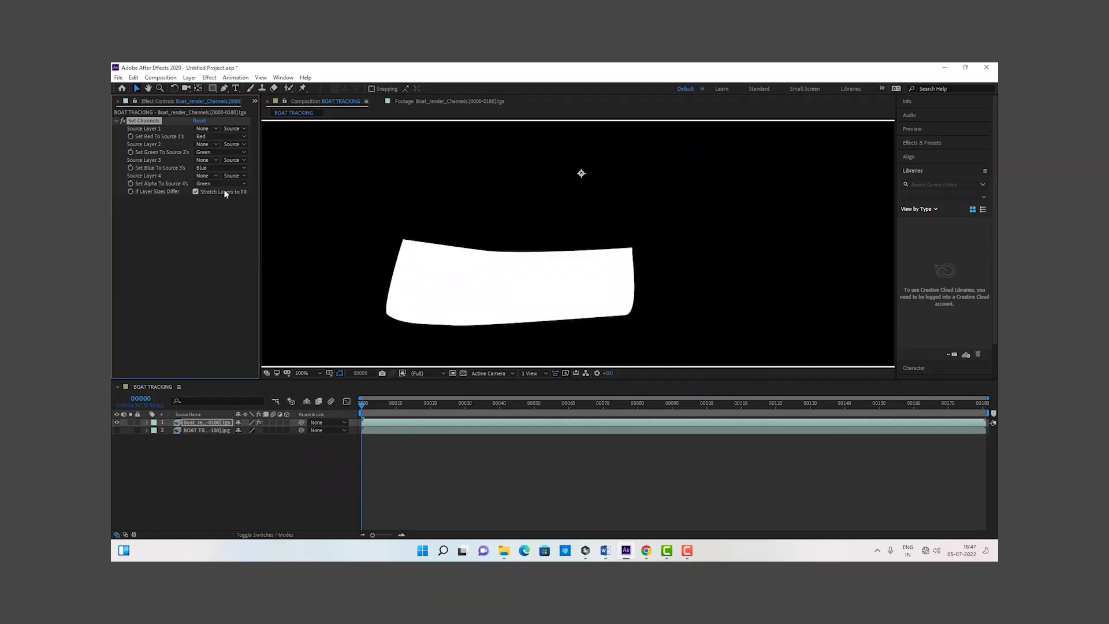
pyautogui.click(226, 184)
pyautogui.click(225, 215)
pyautogui.click(227, 184)
pyautogui.click(224, 222)
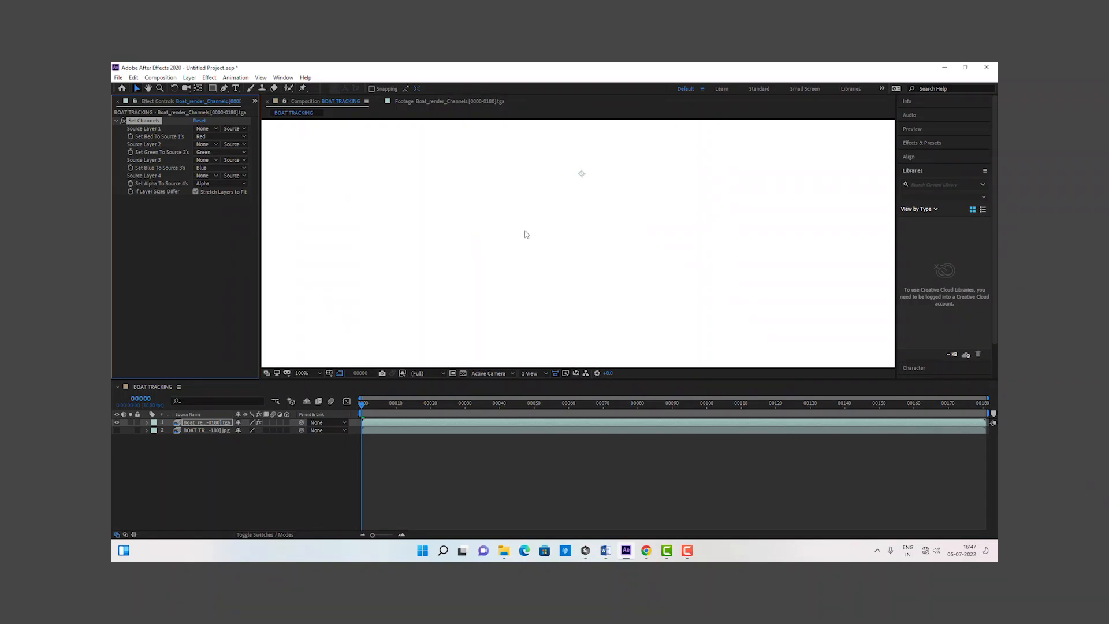
# Set the Set Channels alpha source to Red and return the composition display to RGB.
pyautogui.scroll(-2, 525, 234)
pyautogui.click(226, 183)
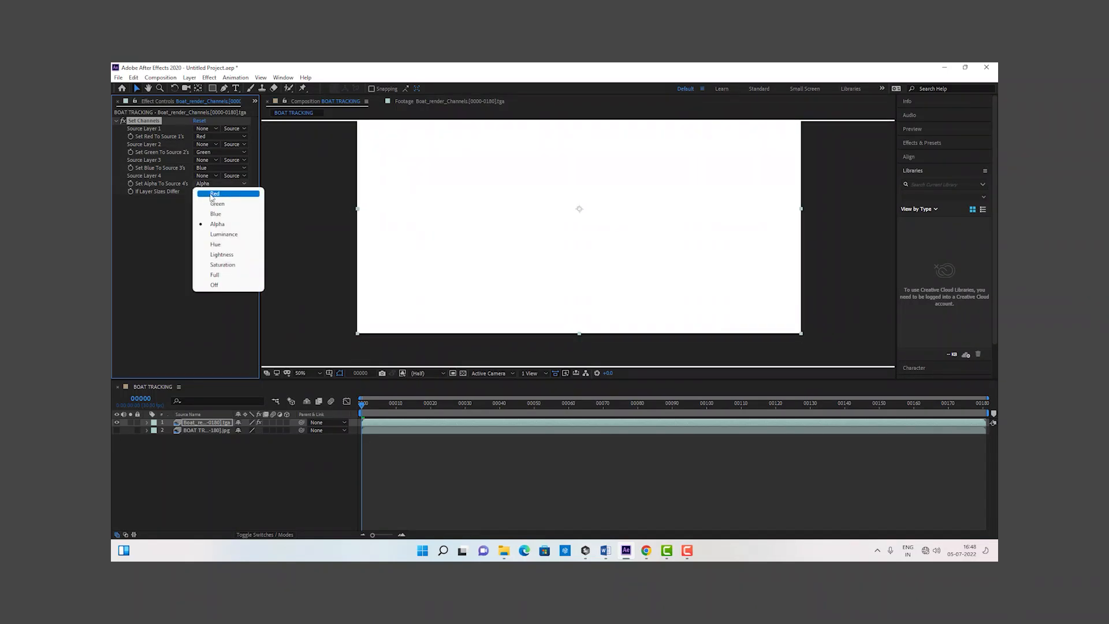
pyautogui.click(212, 198)
pyautogui.scroll(2, 475, 263)
pyautogui.click(200, 463)
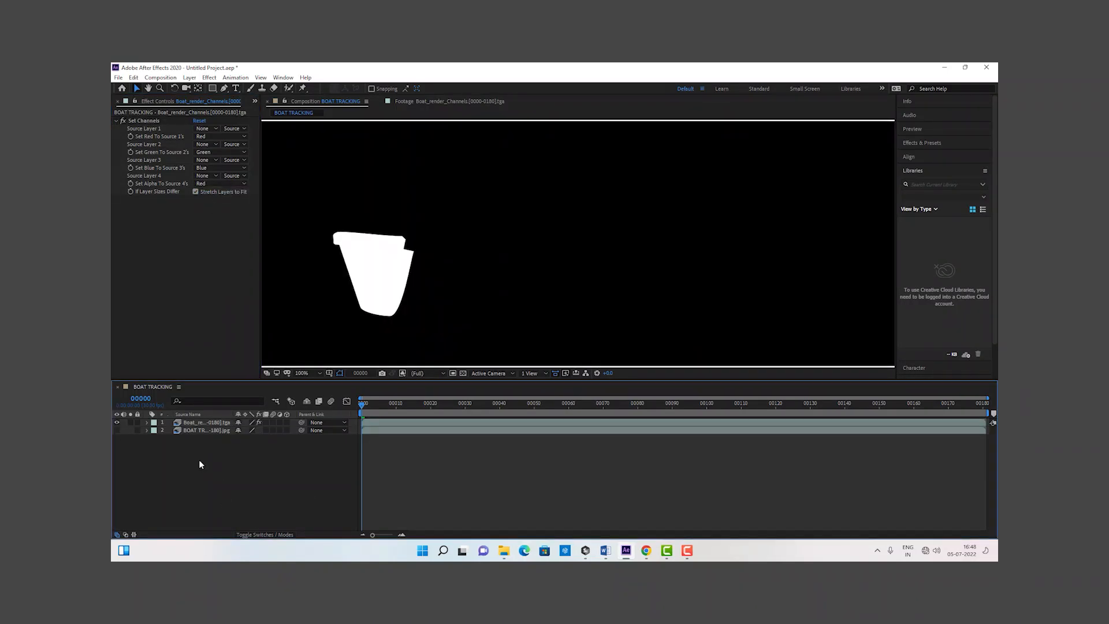
pyautogui.click(403, 373)
pyautogui.click(419, 383)
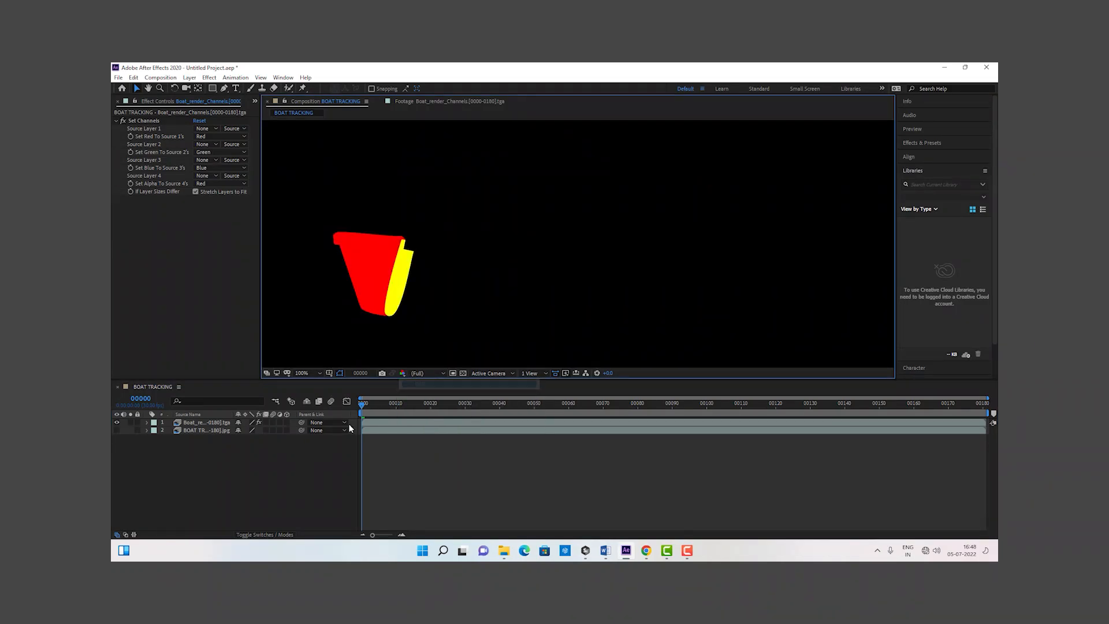
# Hide the Boat_render_Channels layer and make the boat JPG footage layer visible and selected.
pyautogui.click(116, 422)
pyautogui.click(116, 430)
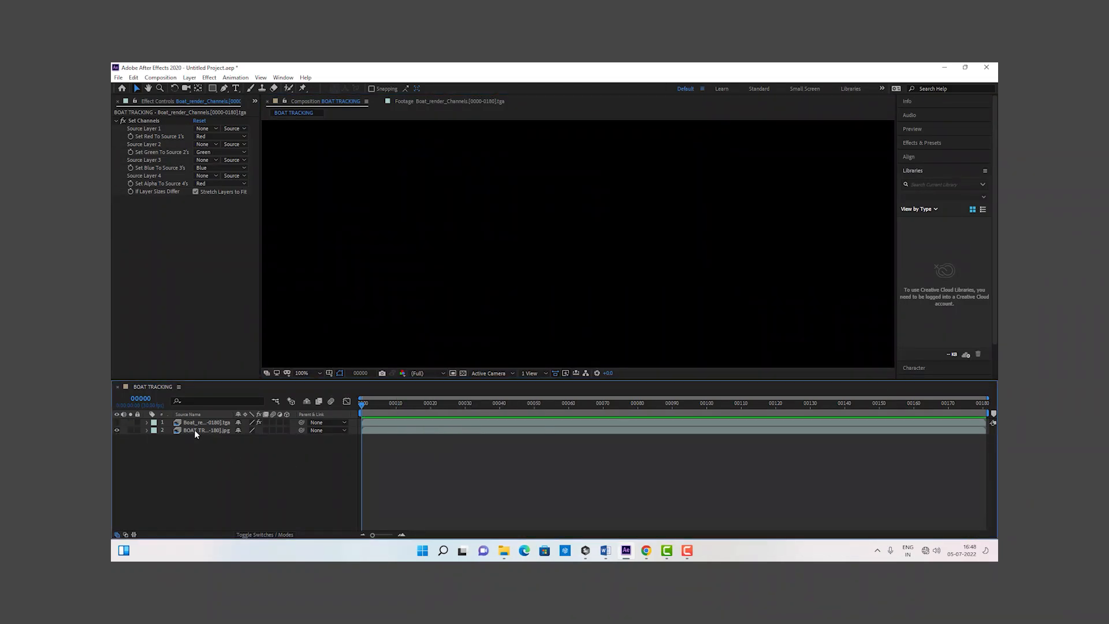
pyautogui.click(194, 430)
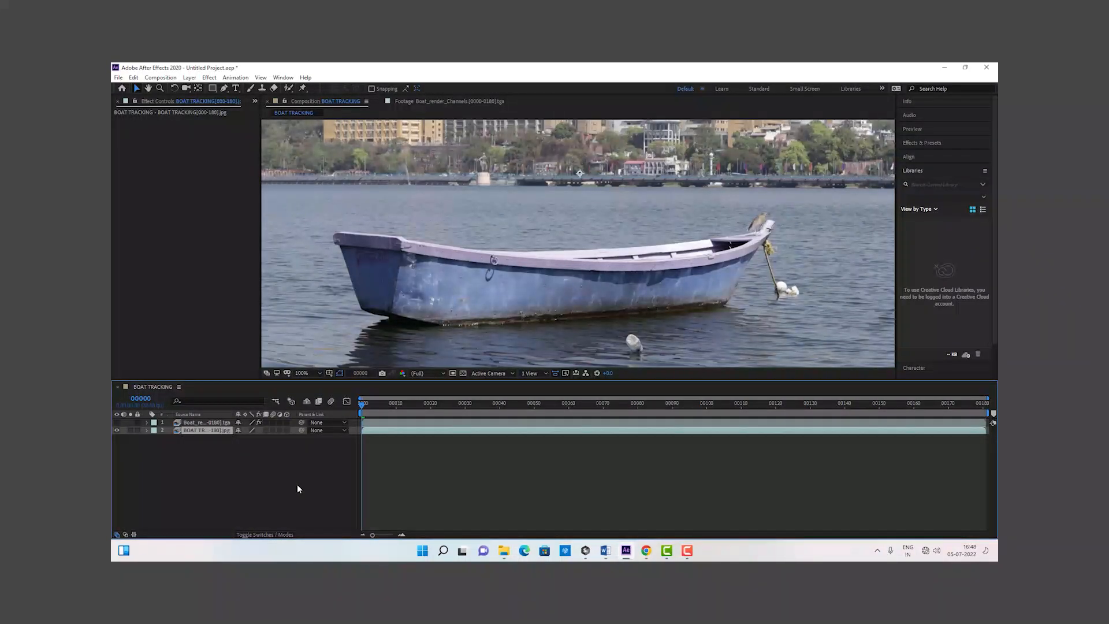
# Give the boat footage layer an Alpha Matte from Boat_render_Channels and scrub through the frames to check the cutout.
pyautogui.click(282, 537)
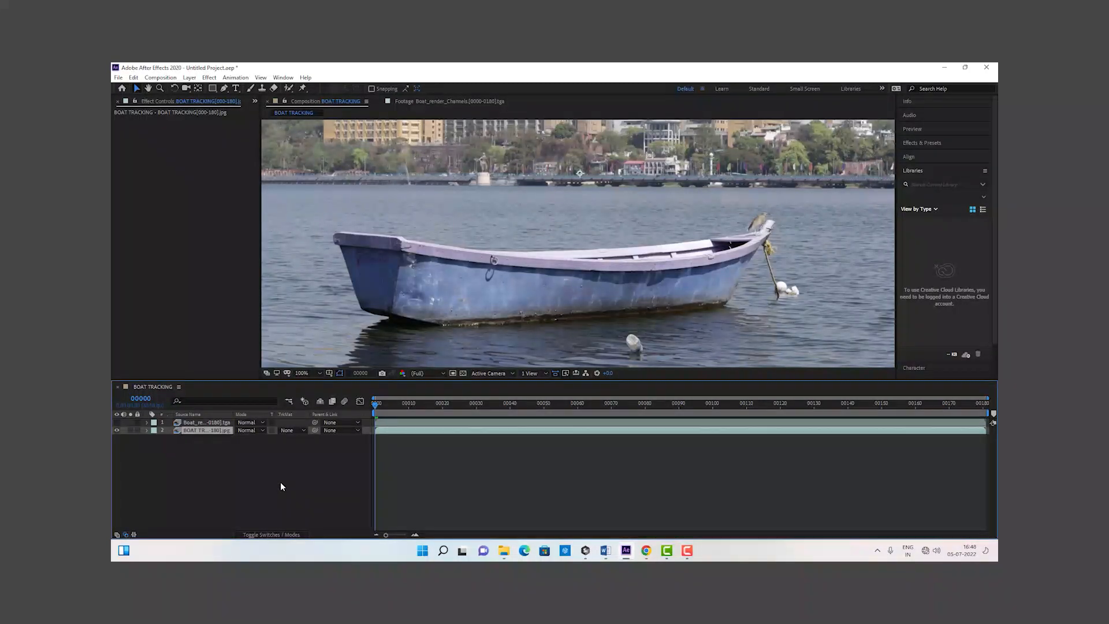
pyautogui.click(288, 430)
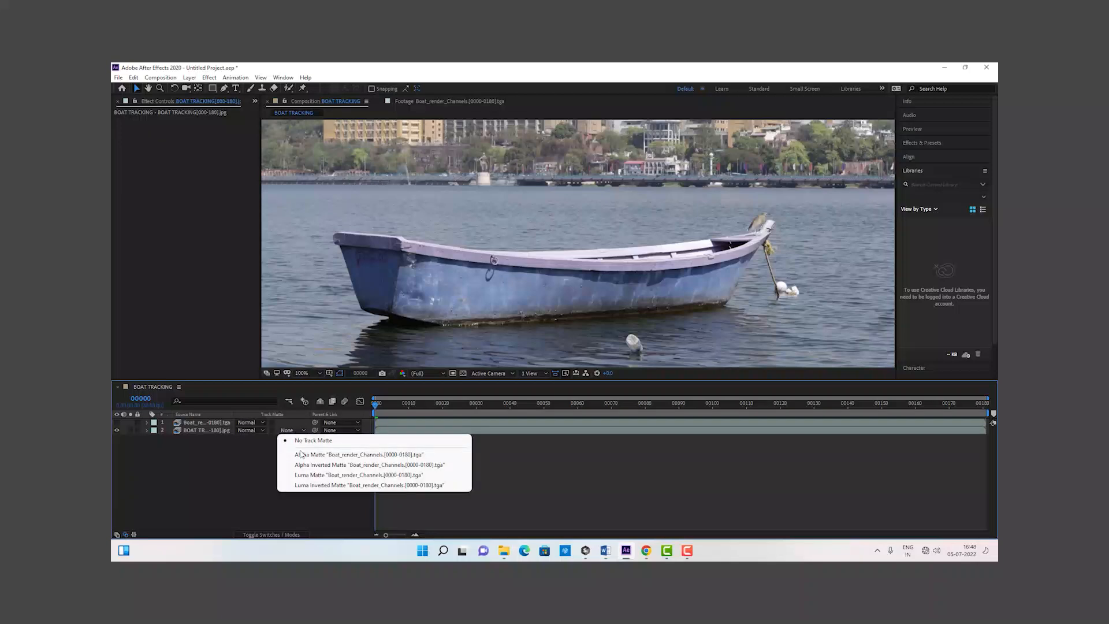
pyautogui.click(319, 456)
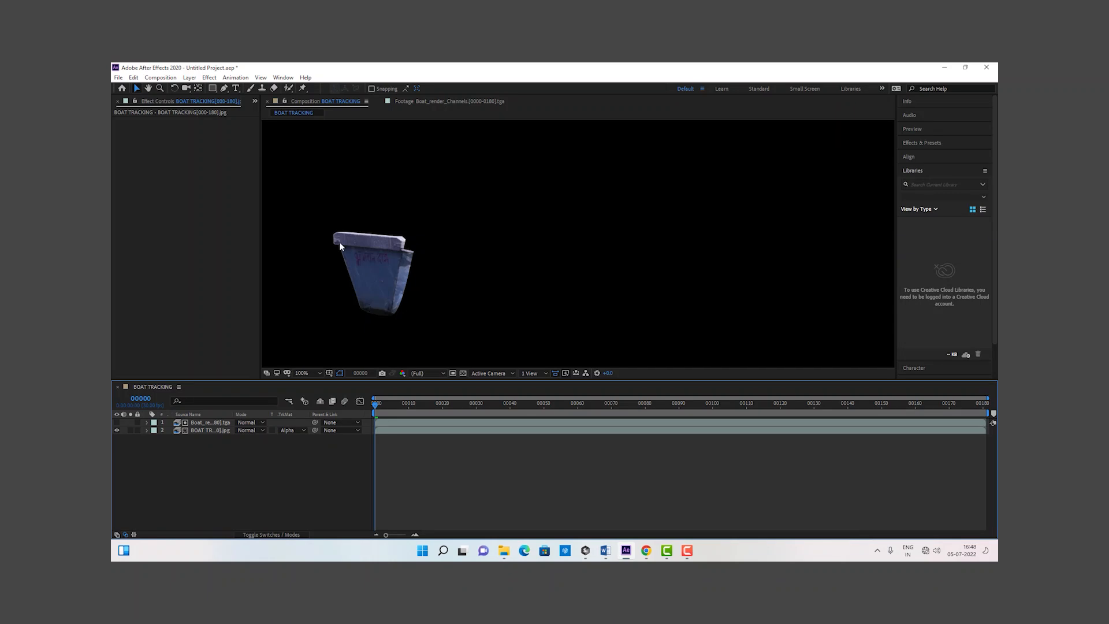
pyautogui.moveTo(388, 412); pyautogui.dragTo(146, 456)
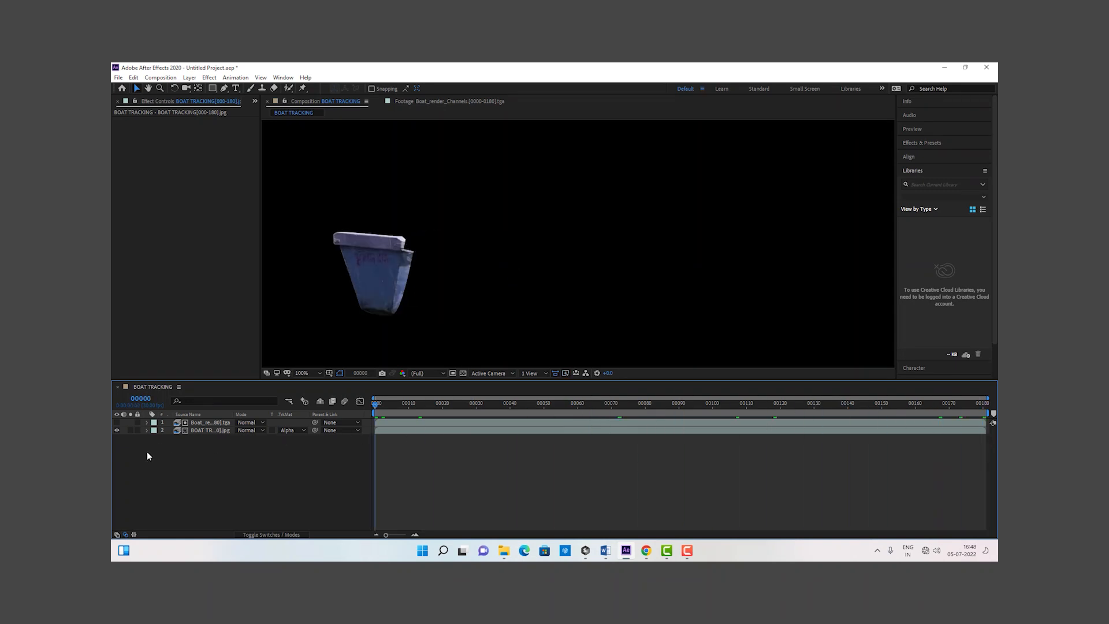
# Switch the channels layer's alpha source to Green and finally to Blue, and scrub through the frames to check the matted boat section.
pyautogui.click(194, 423)
pyautogui.click(218, 183)
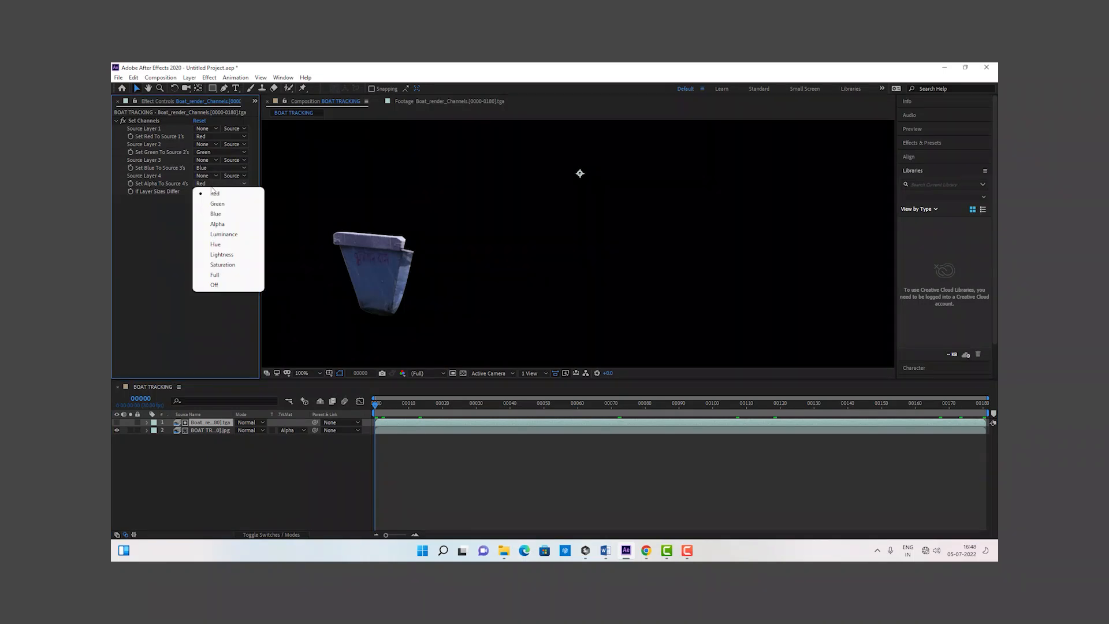
pyautogui.click(217, 202)
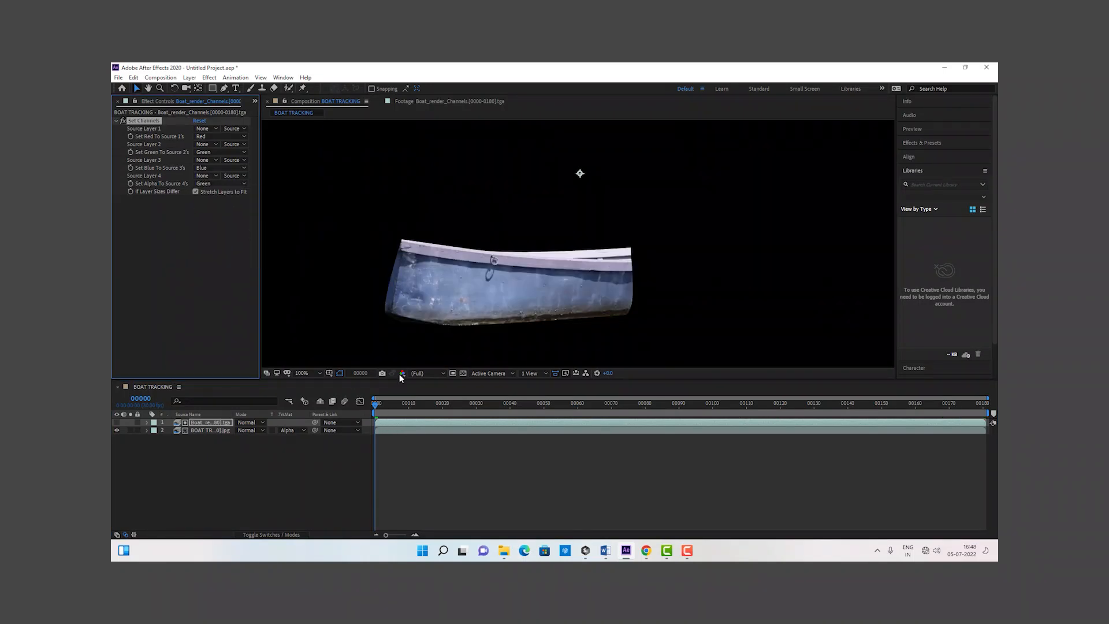
pyautogui.click(219, 183)
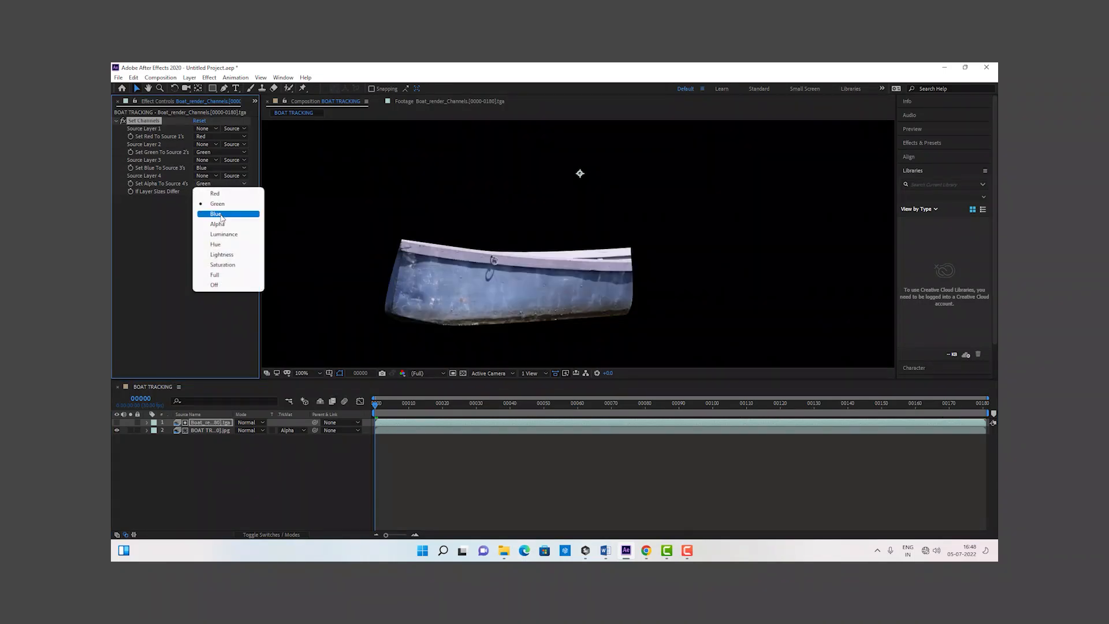
pyautogui.click(217, 216)
pyautogui.click(493, 404)
pyautogui.moveTo(620, 407); pyautogui.dragTo(276, 478)
pyautogui.click(275, 478)
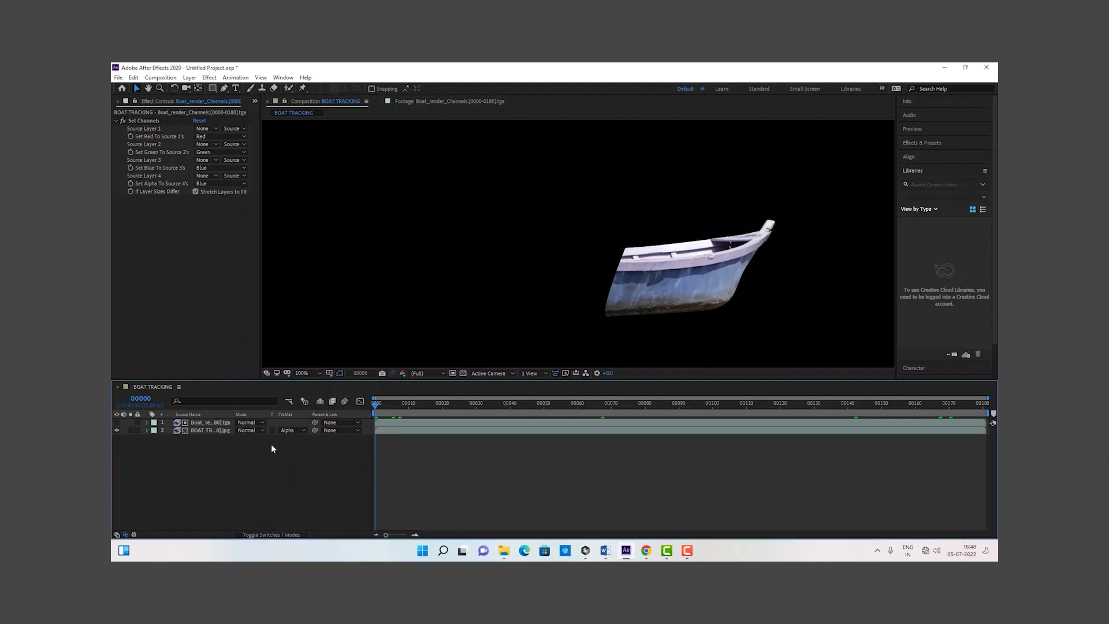